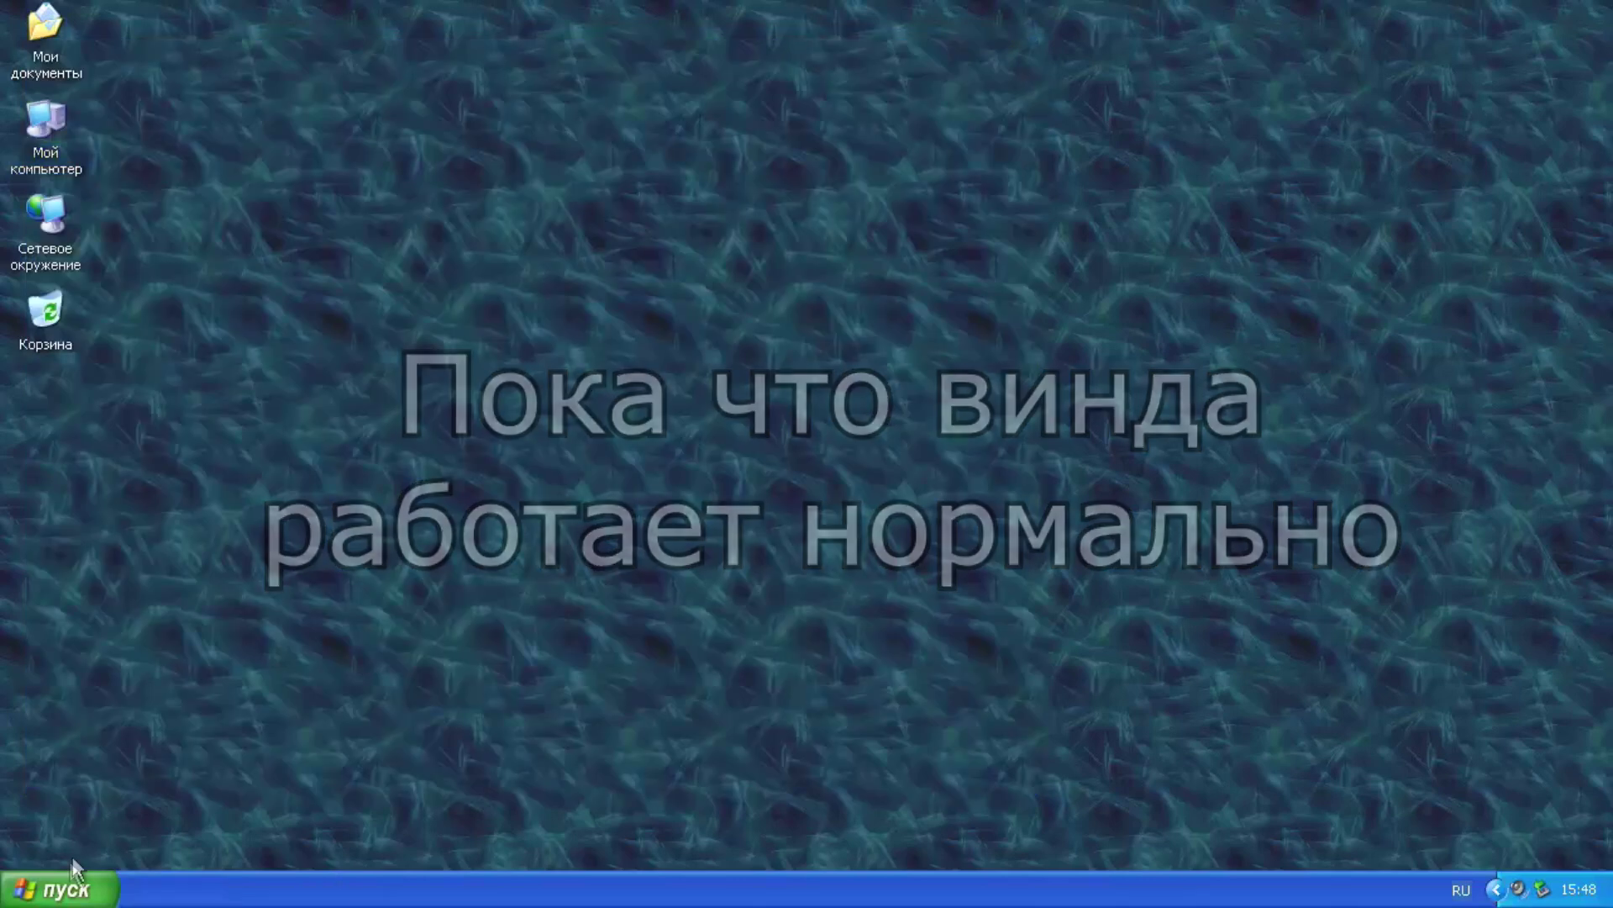
Launch the Registry Editor by running regedit, and keep a My Computer window open but minimized
left_click(51, 889)
left_click(337, 774)
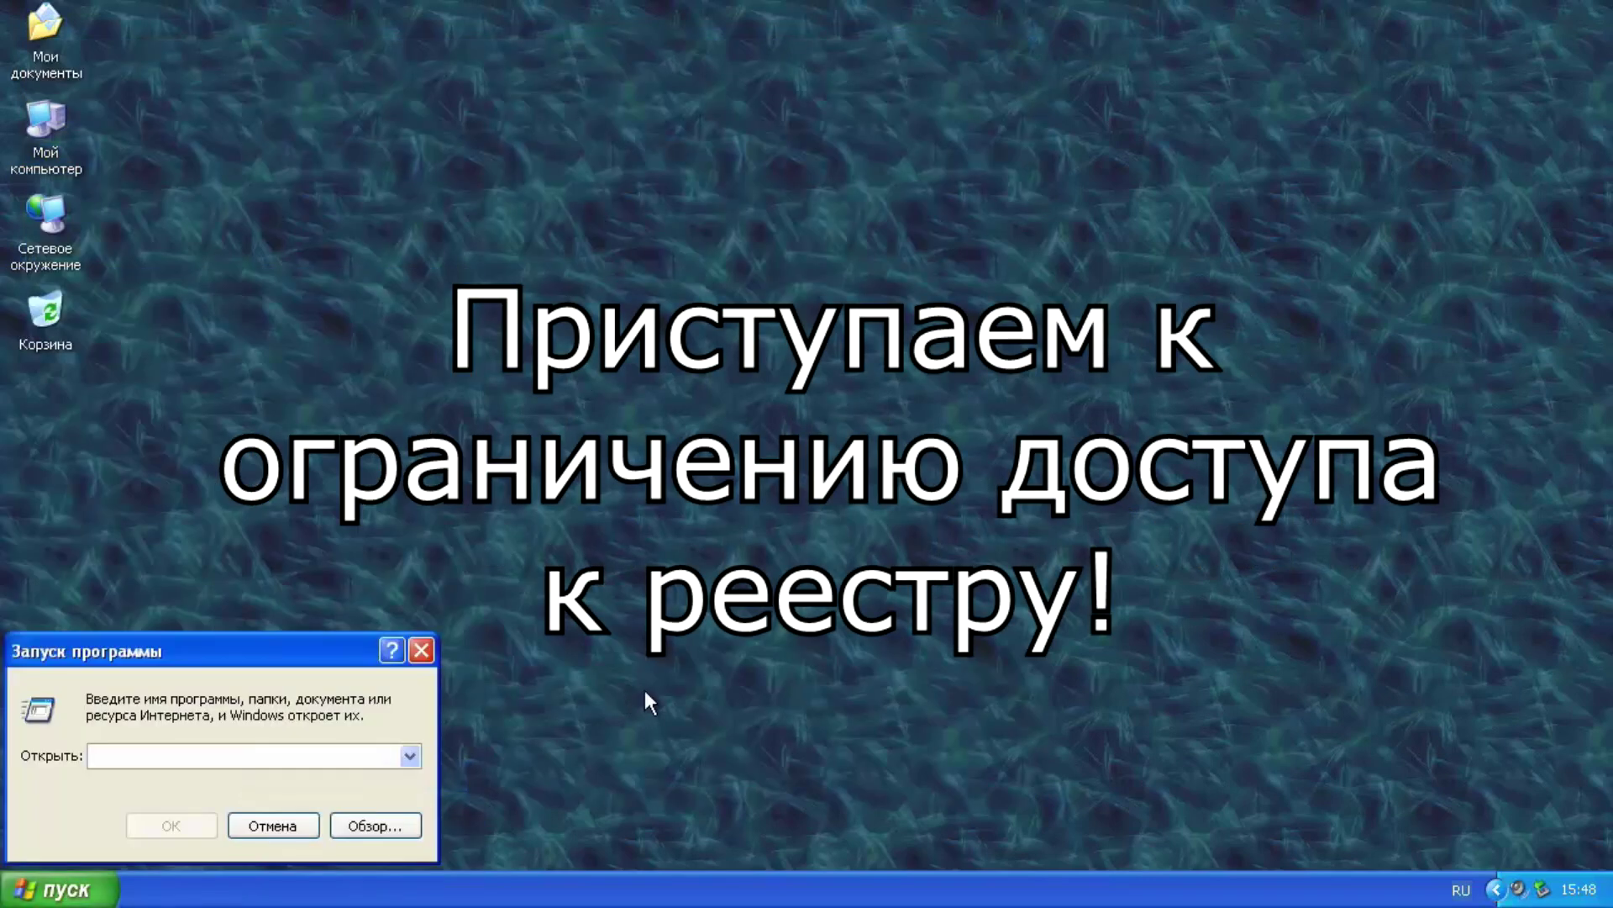
type("regedit")
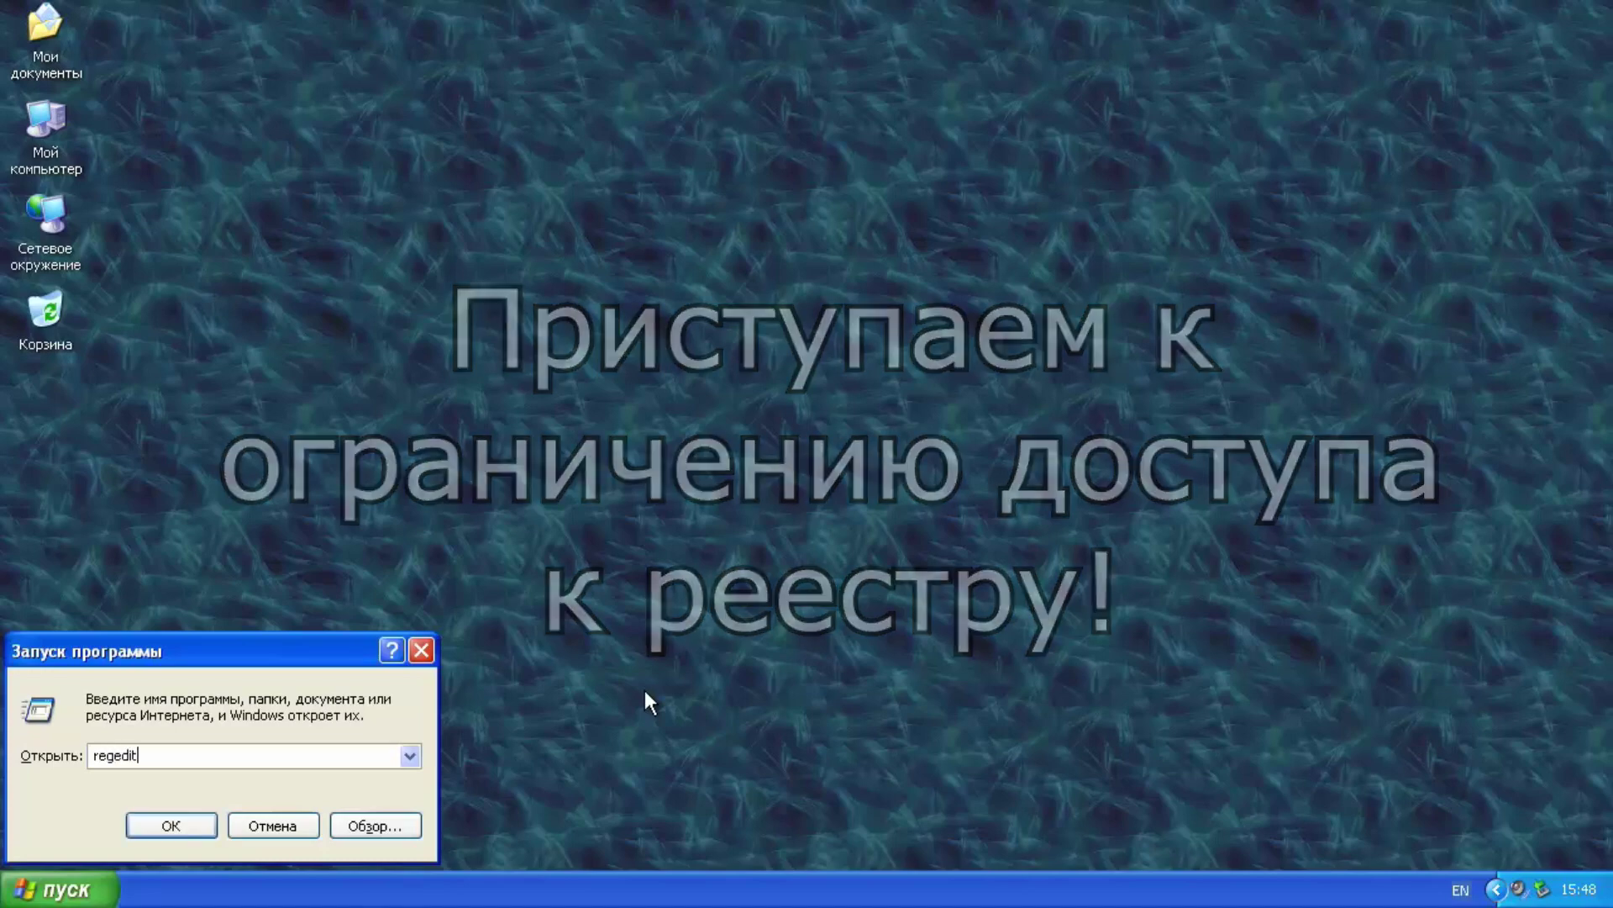
key("Return")
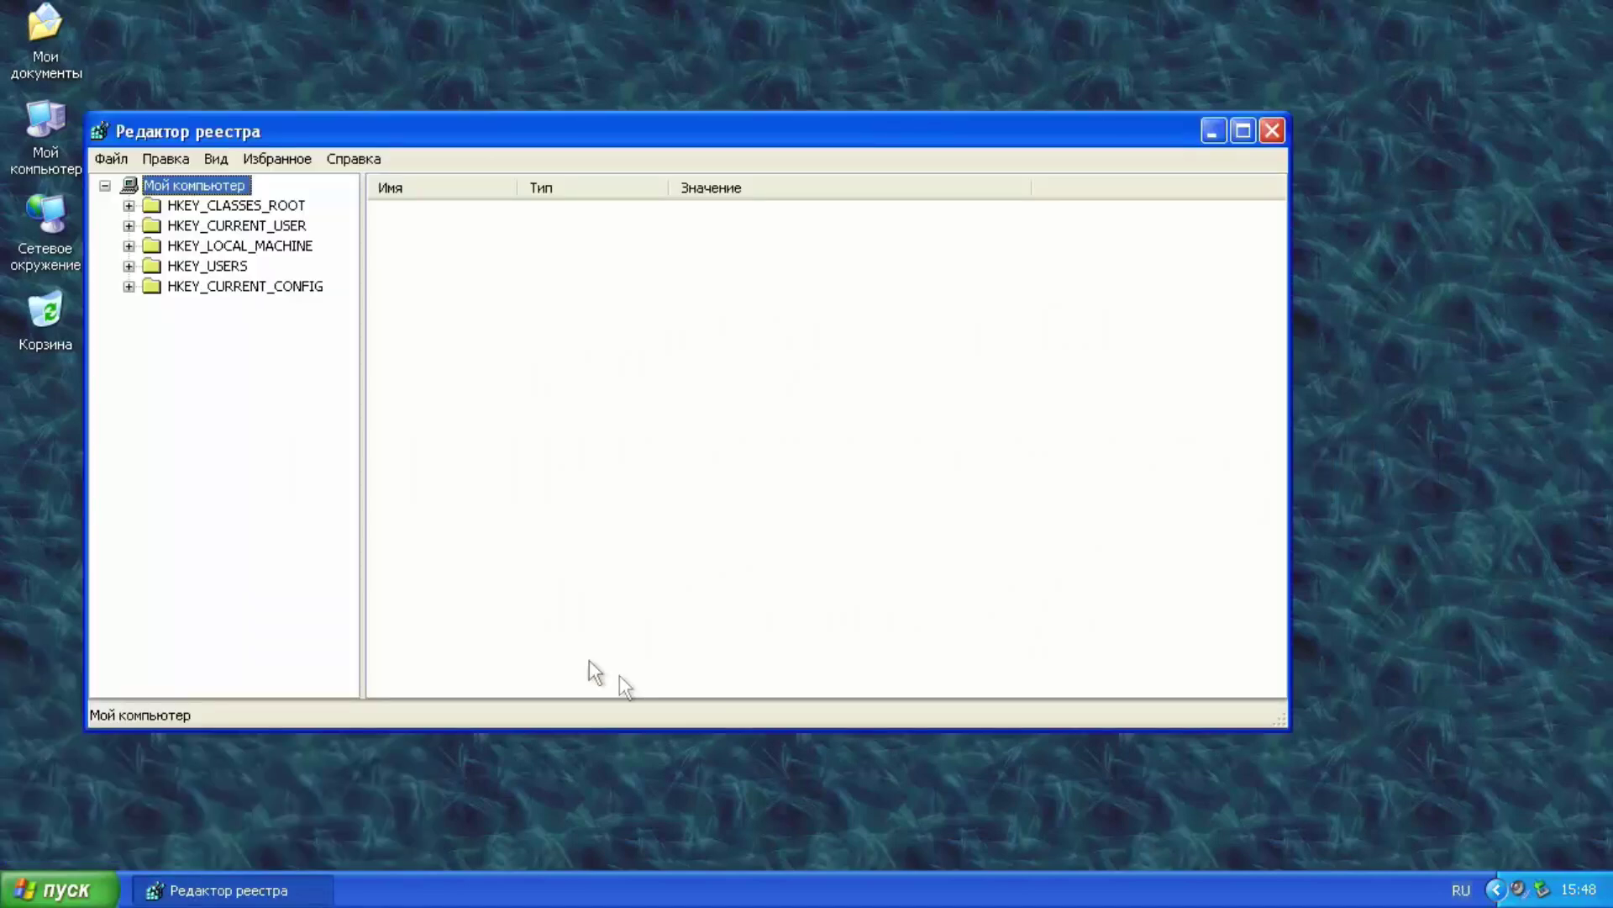
double_click(77, 152)
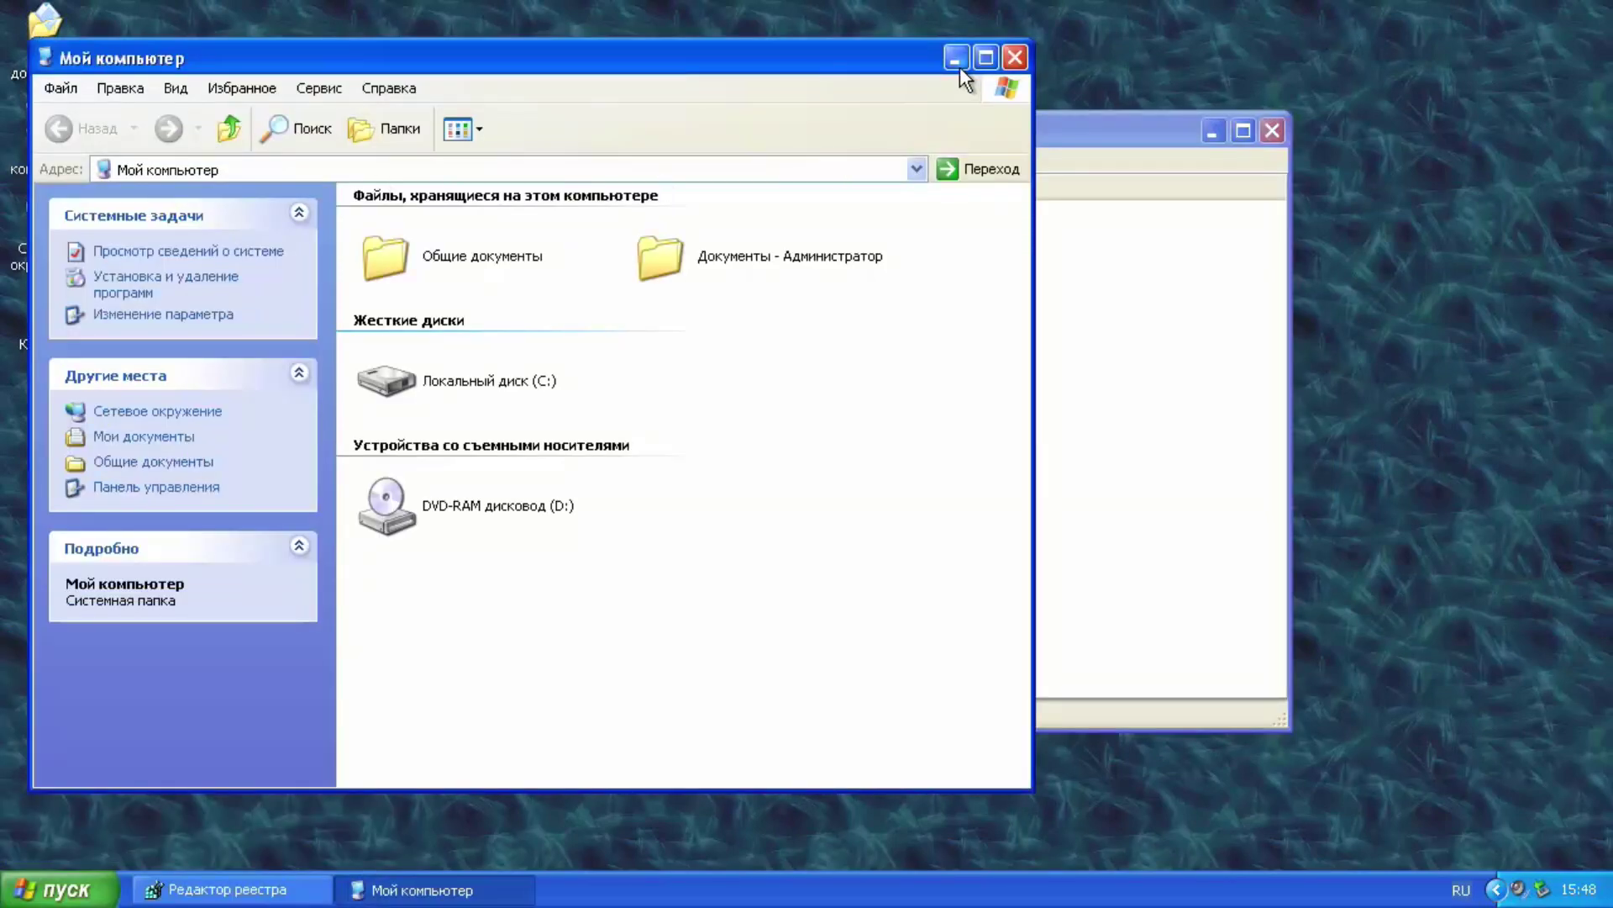
left_click(958, 64)
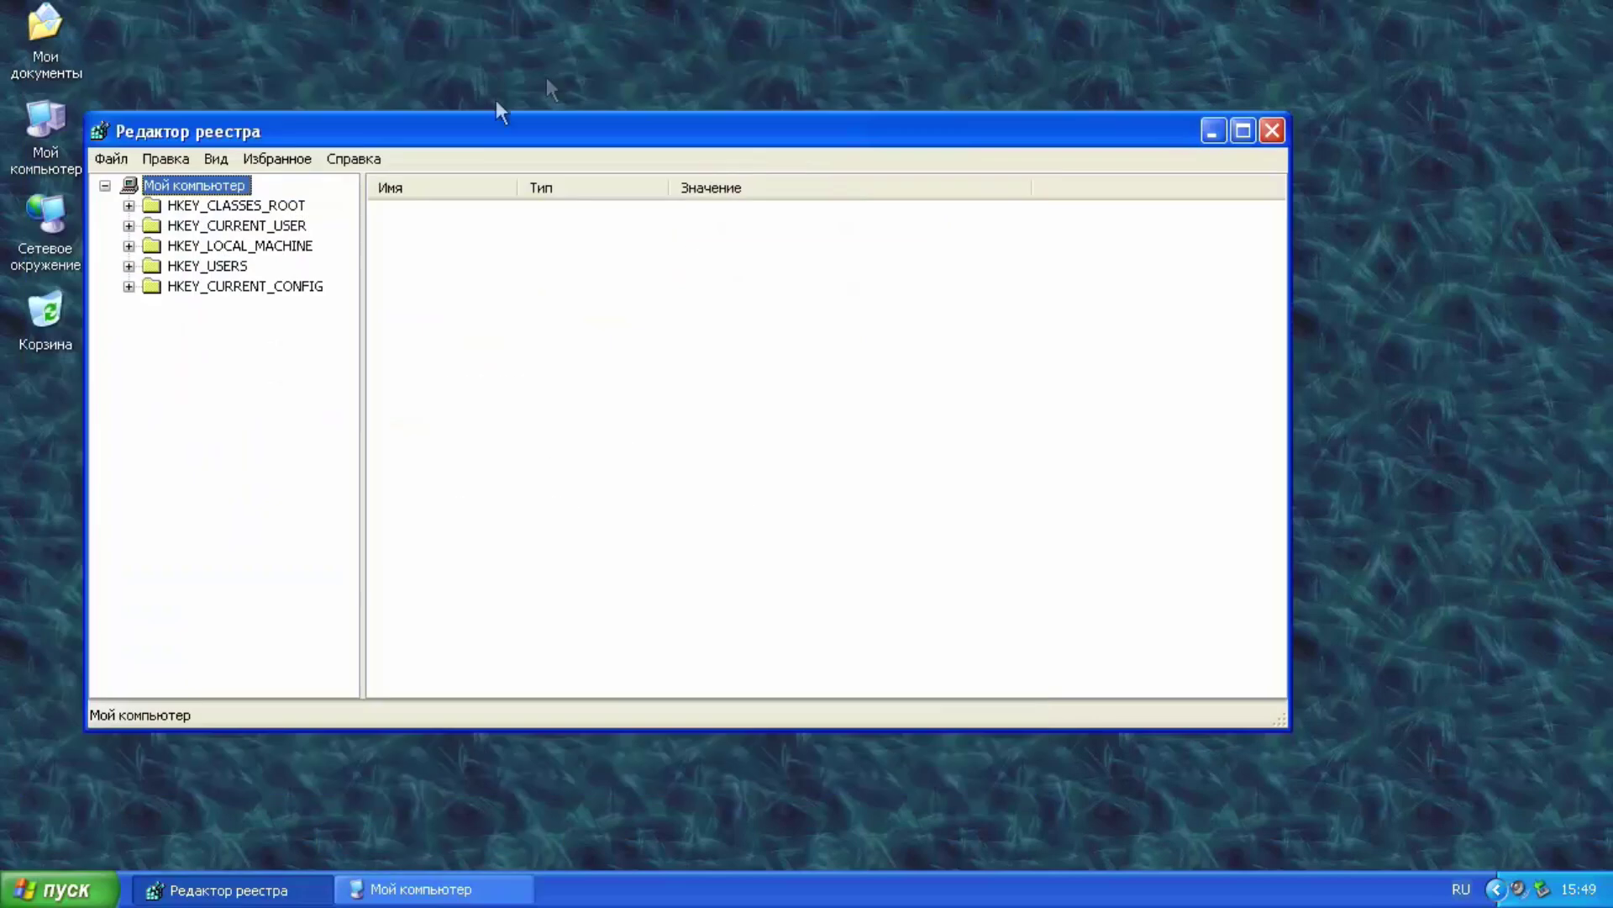
Select HKEY_CLASSES_ROOT and view the Registry Editor's version information, closing it again
double_click(235, 205)
double_click(230, 193)
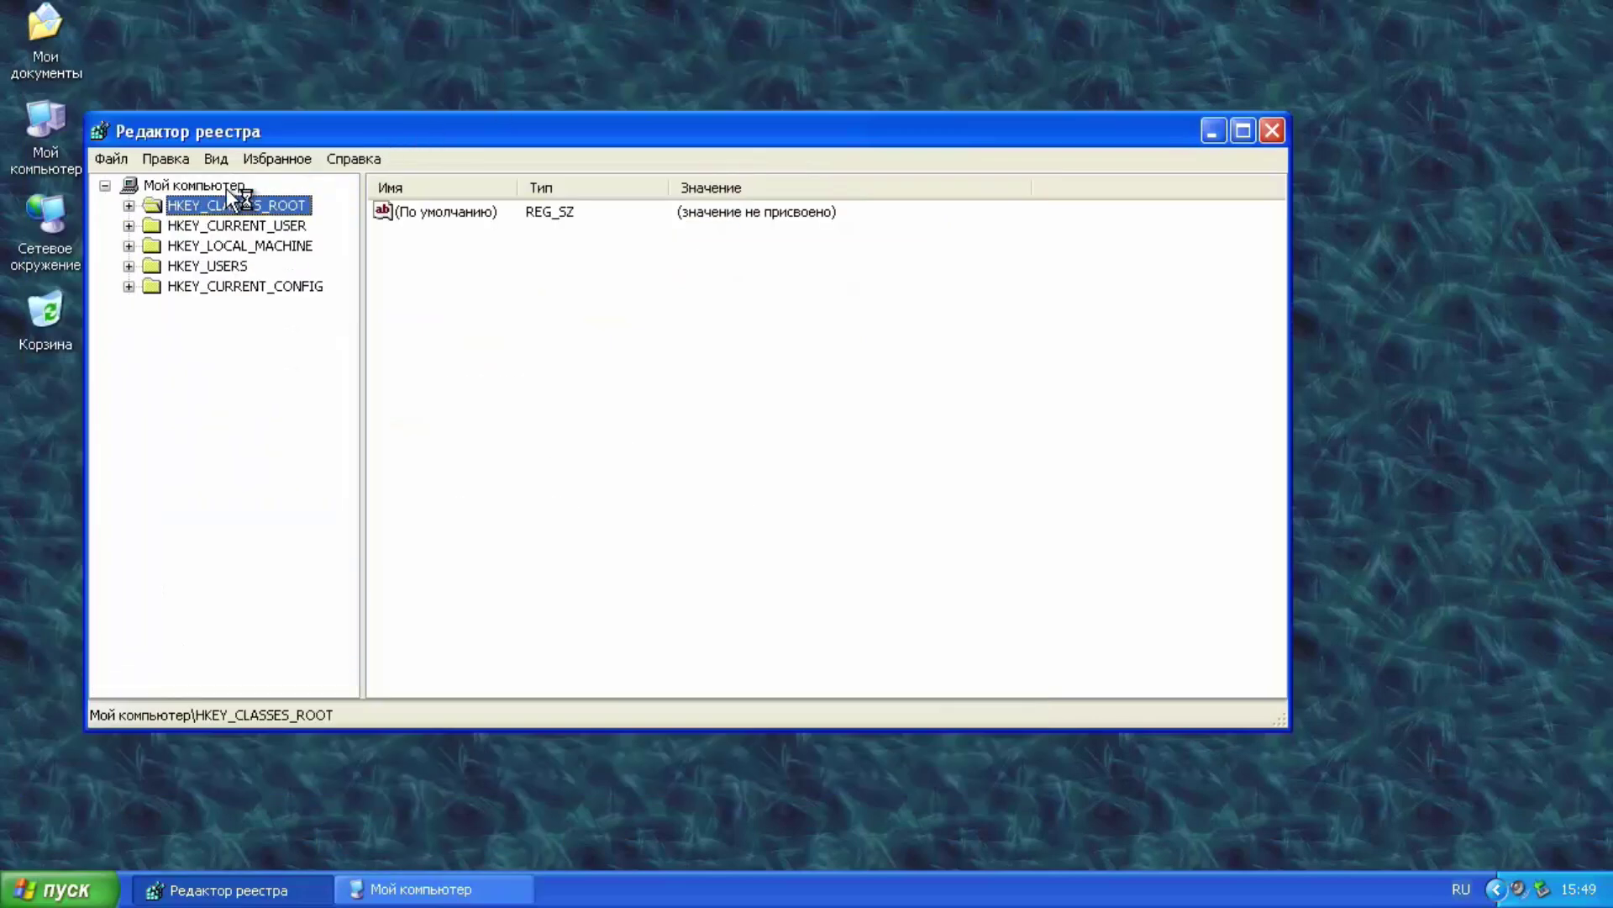
left_click(349, 161)
left_click(367, 213)
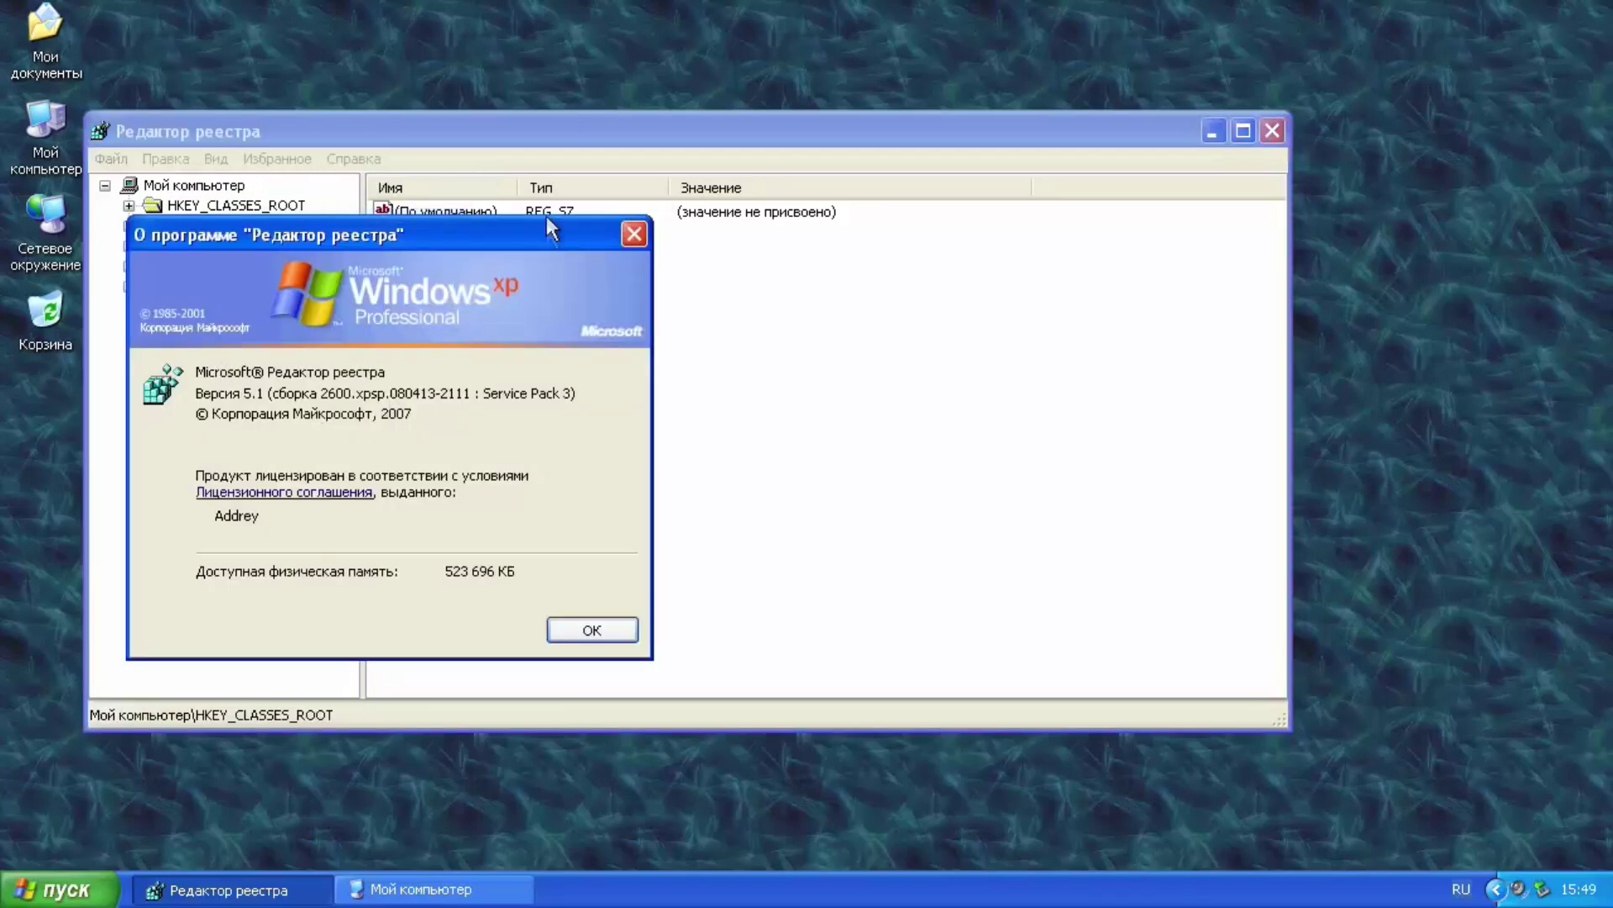
left_click(634, 234)
Deny full access (Полный доступ) to HKEY_CLASSES_ROOT for SYSTEM and the other listed groups
right_click(235, 206)
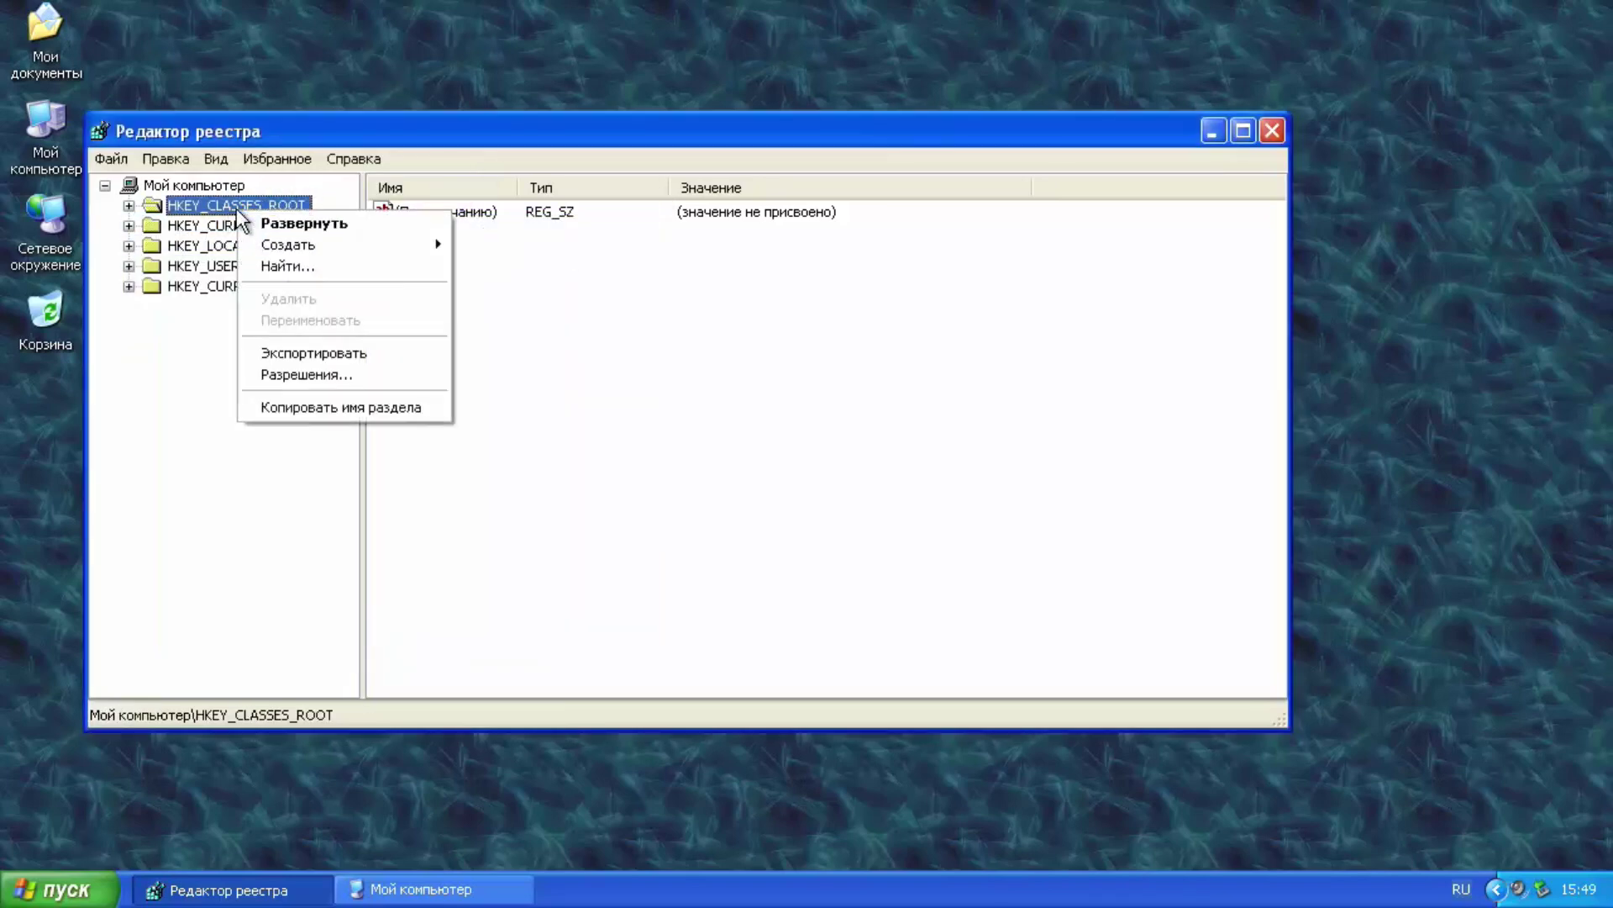
left_click(284, 377)
left_click(488, 520)
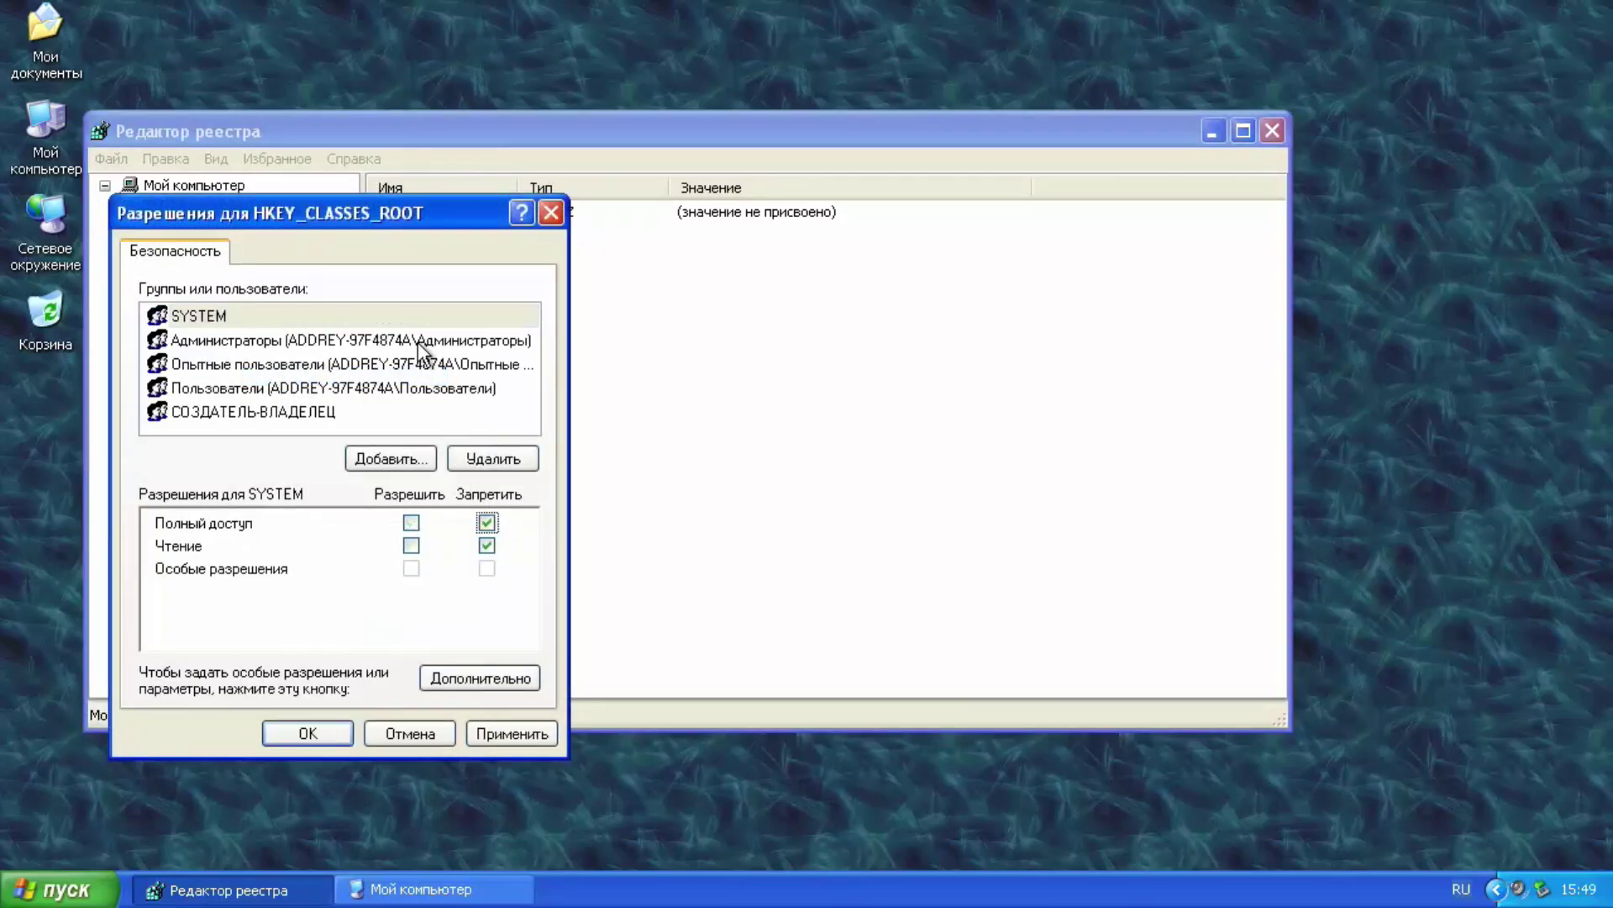
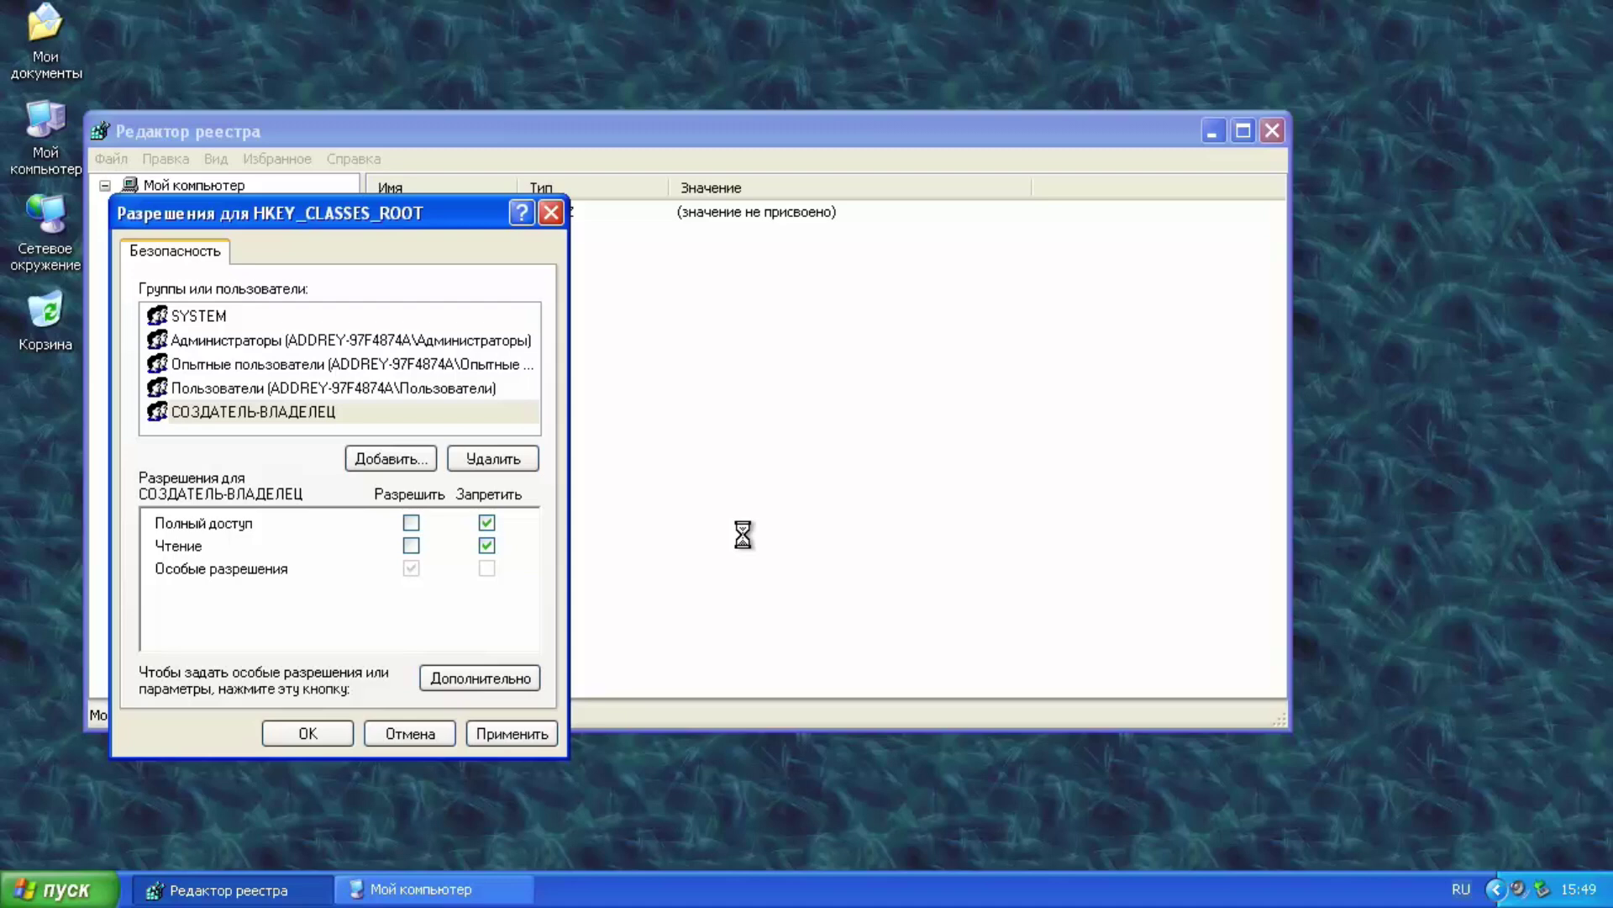
Deny full access to HKEY_CURRENT_USER for SYSTEM, Администратор, Администраторы and ОГРАНИЧЕННЫЕ, and apply the permissions
right_click(239, 231)
left_click(300, 400)
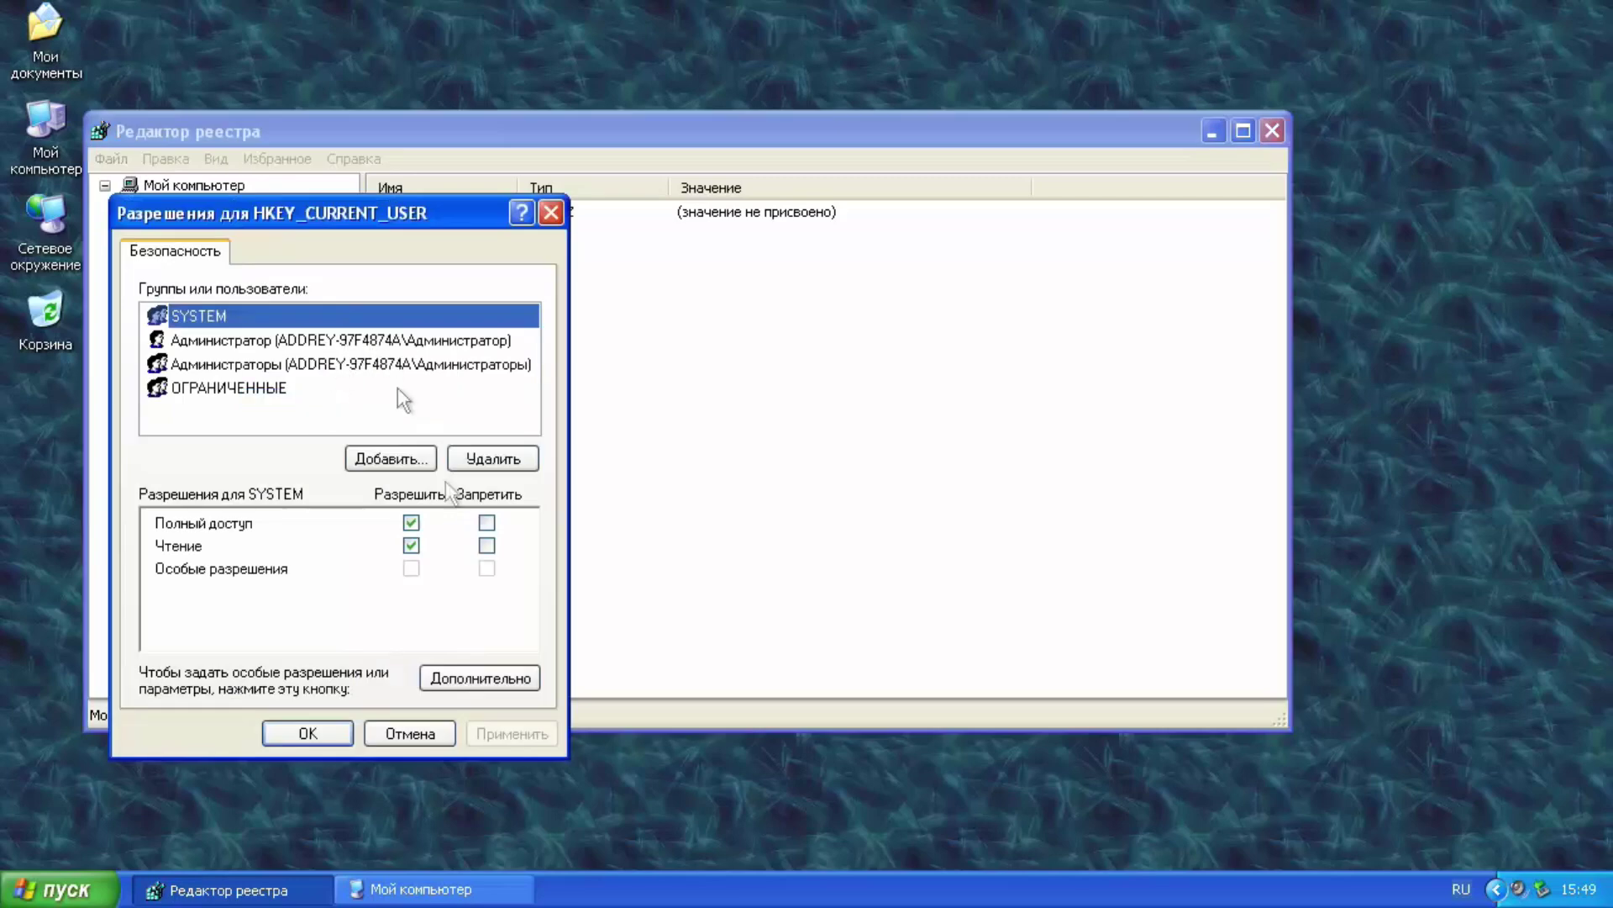
left_click(487, 523)
left_click(450, 340)
left_click(443, 364)
left_click(486, 523)
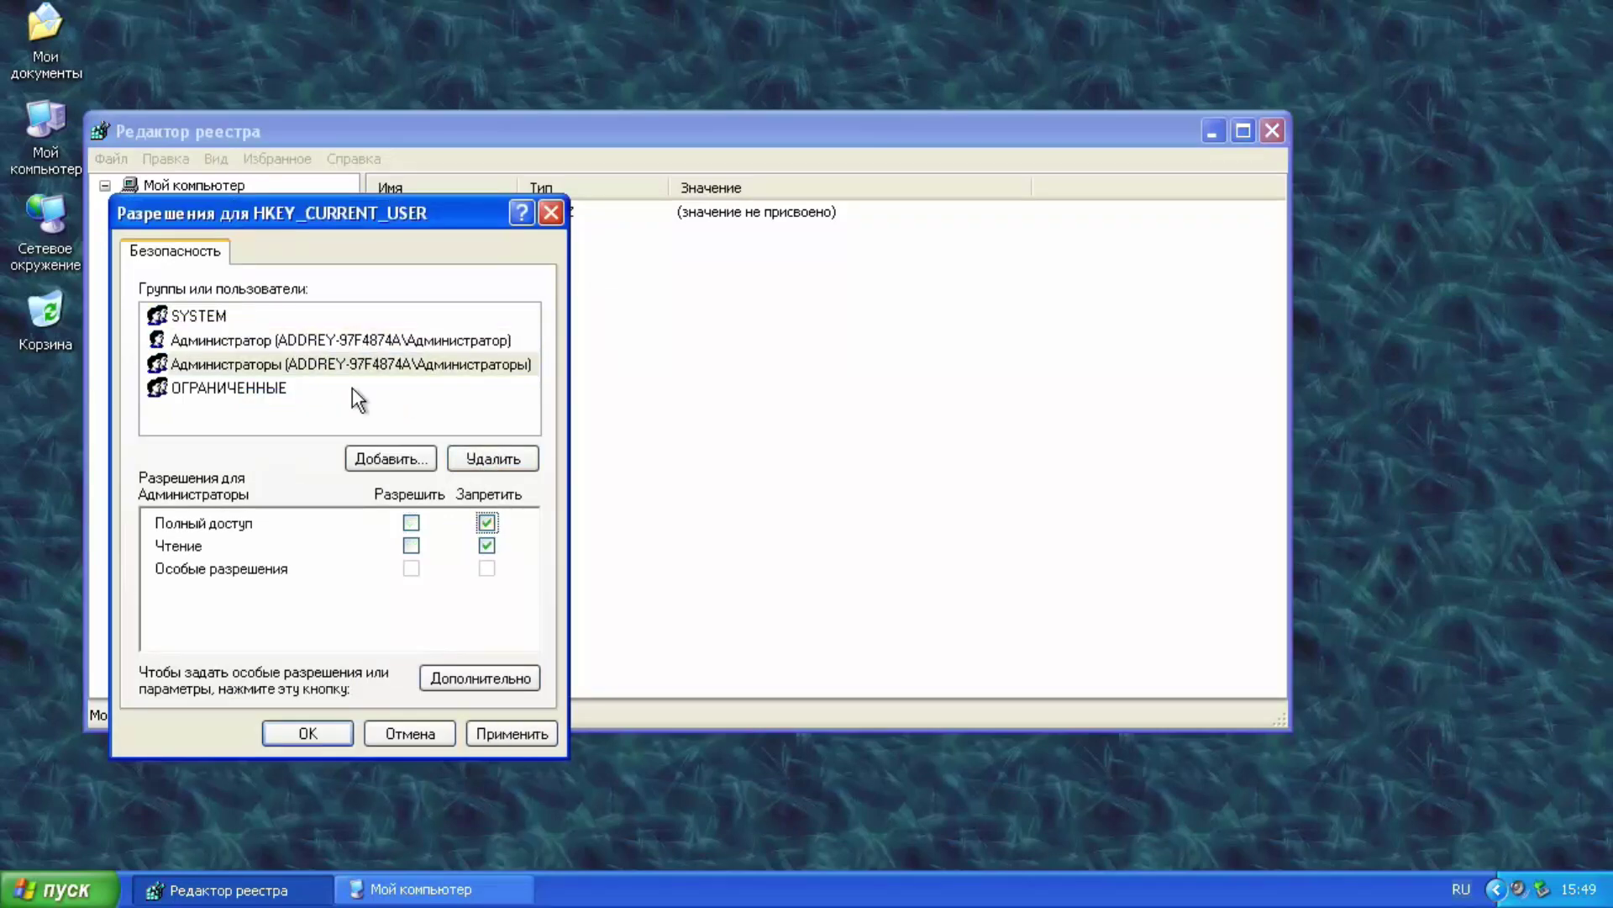
left_click(351, 388)
left_click(486, 523)
left_click(296, 736)
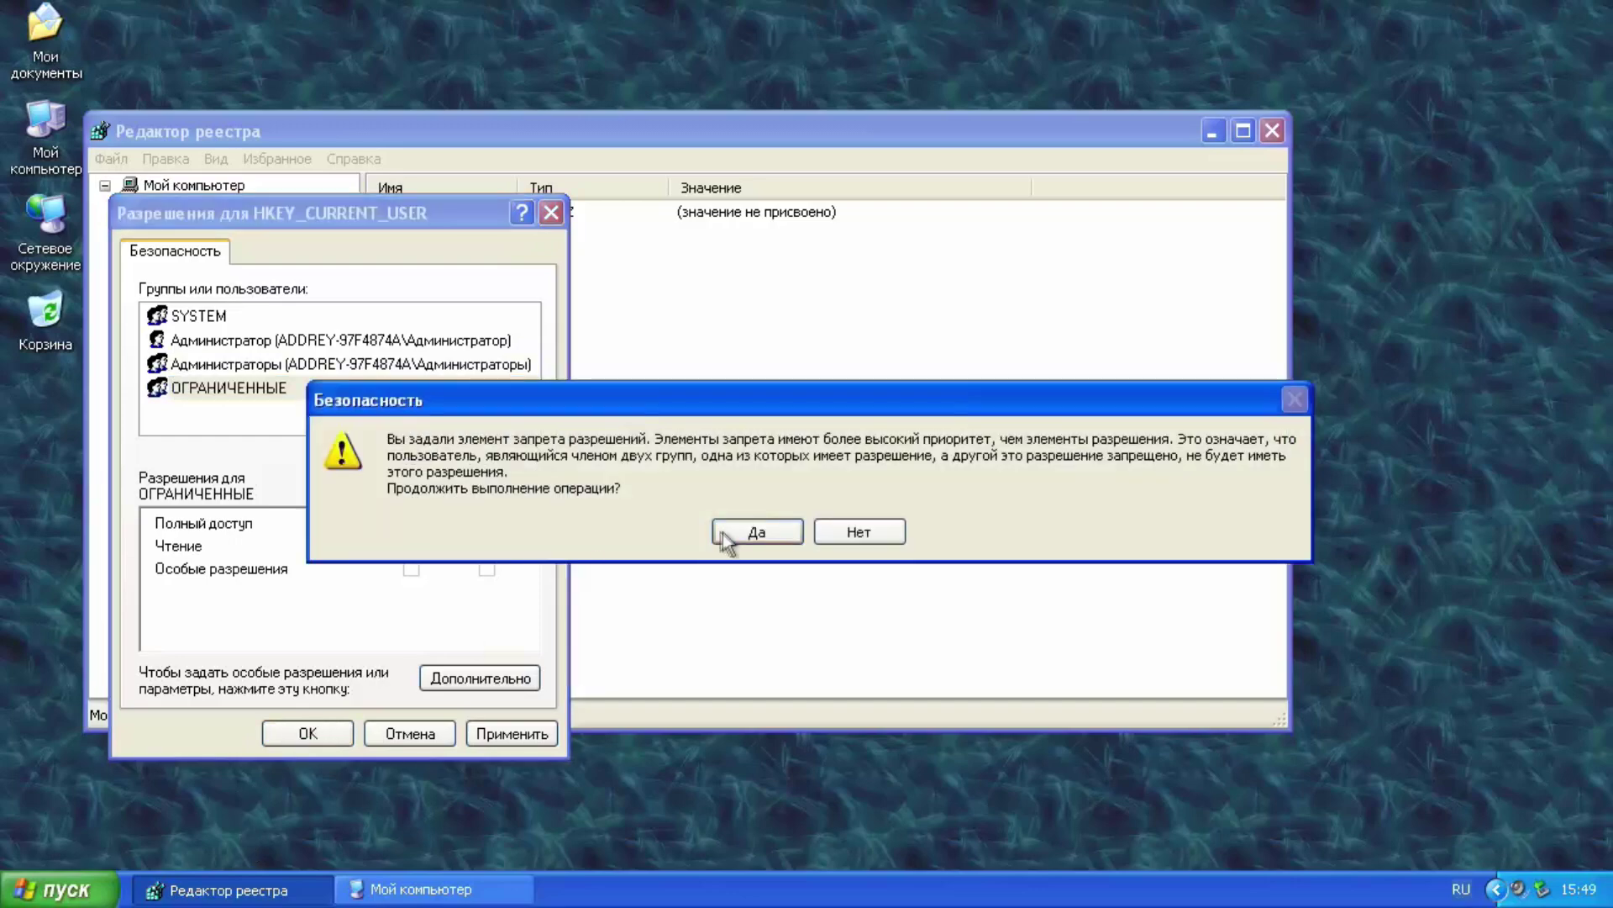
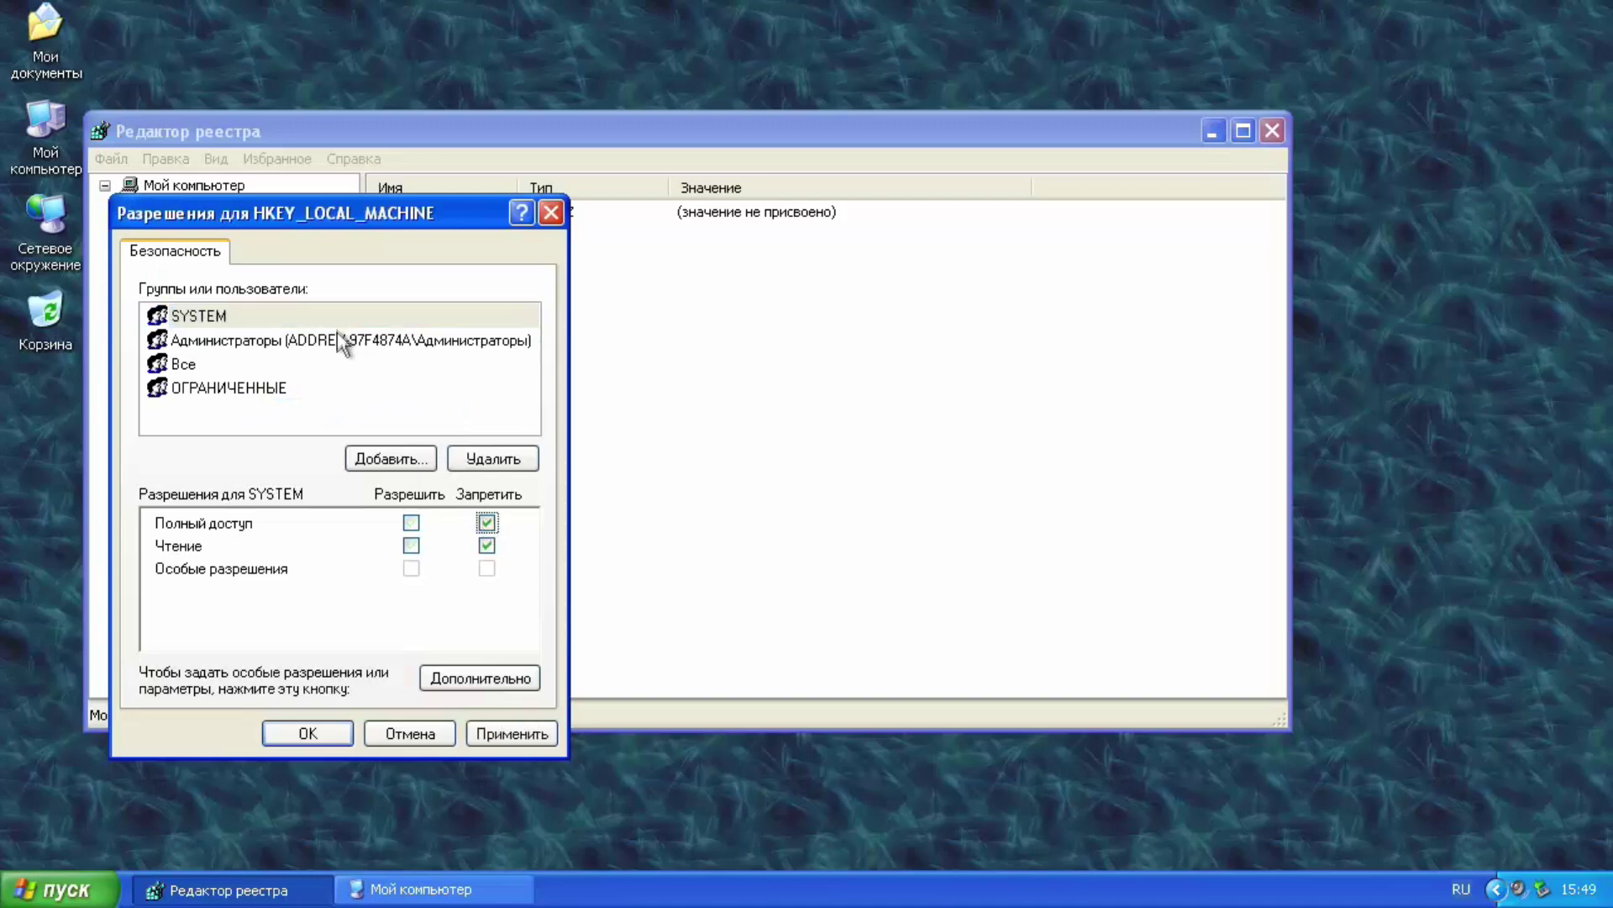
Deny full access to HKEY_LOCAL_MACHINE for SYSTEM, Администраторы, Все and ОГРАНИЧЕННЫЕ, and confirm the denial
left_click(342, 337)
left_click(486, 523)
left_click(329, 367)
left_click(329, 365)
left_click(488, 523)
left_click(318, 389)
left_click(487, 524)
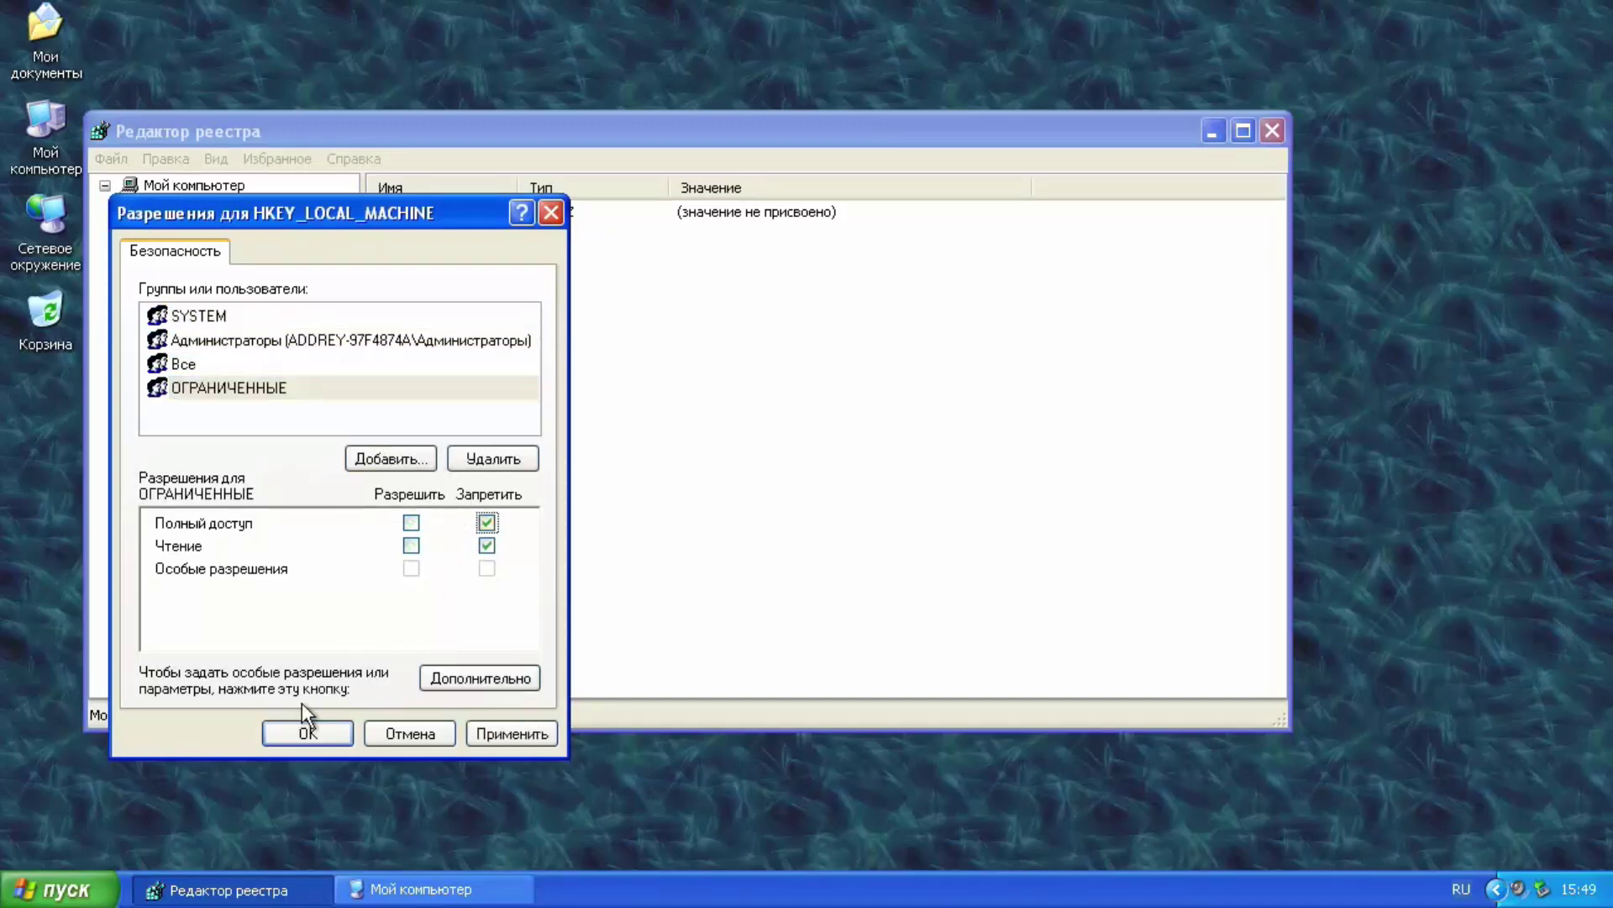
left_click(307, 731)
left_click(773, 543)
Deny full access to HKEY_USERS for SYSTEM, Администраторы, Все and ОГРАНИЧЕННЫЕ, and confirm locking out everyone
left_click(196, 266)
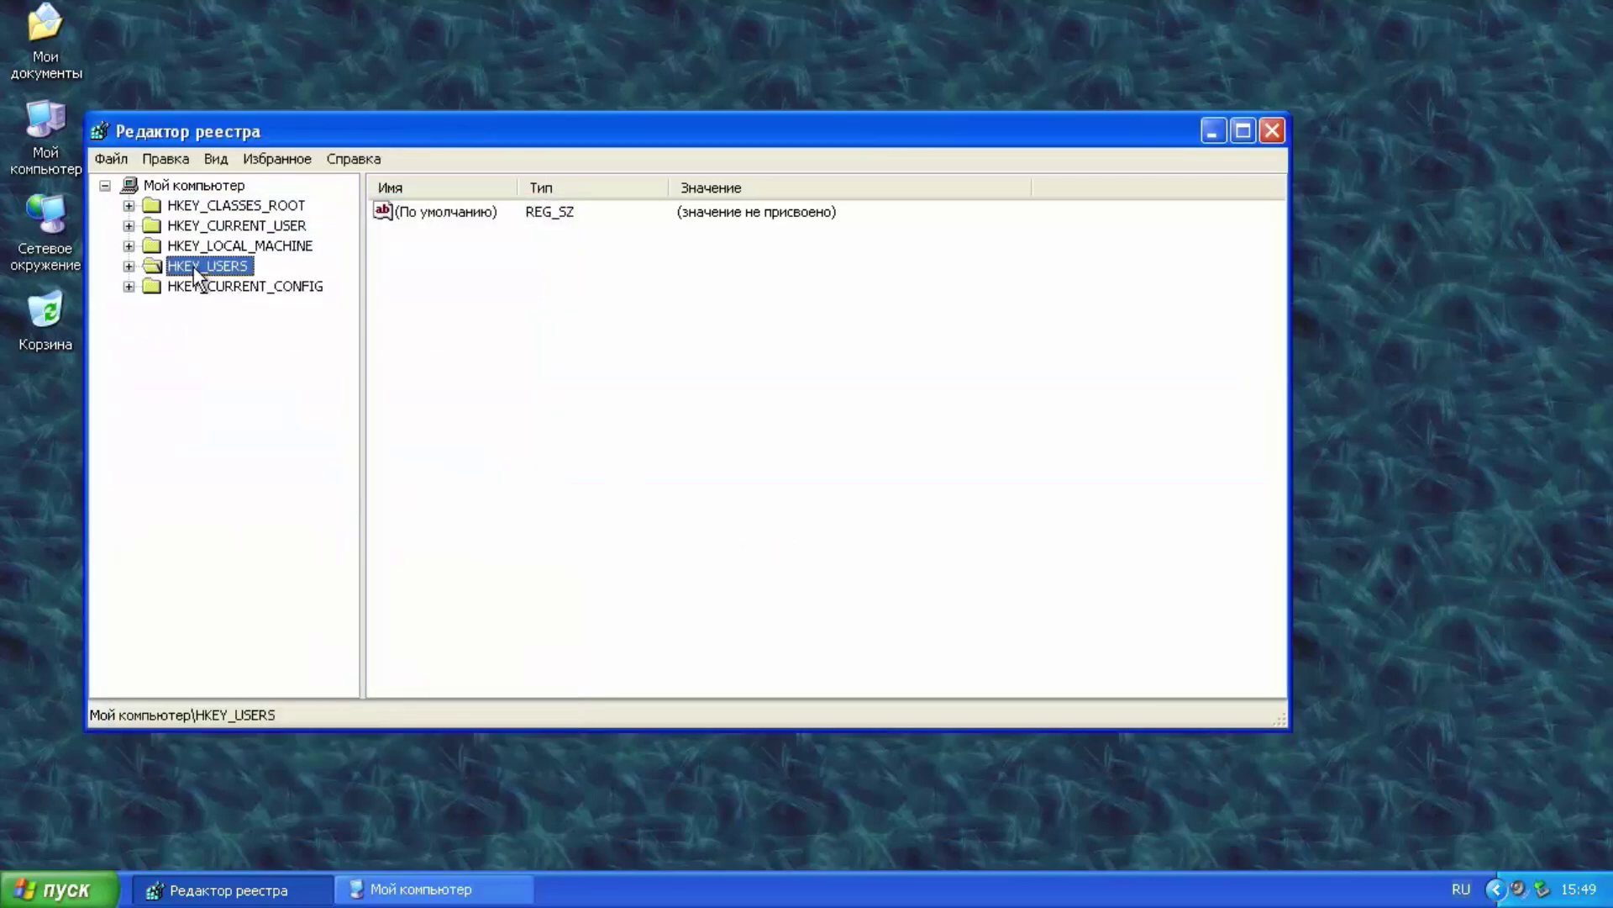
right_click(196, 266)
left_click(243, 433)
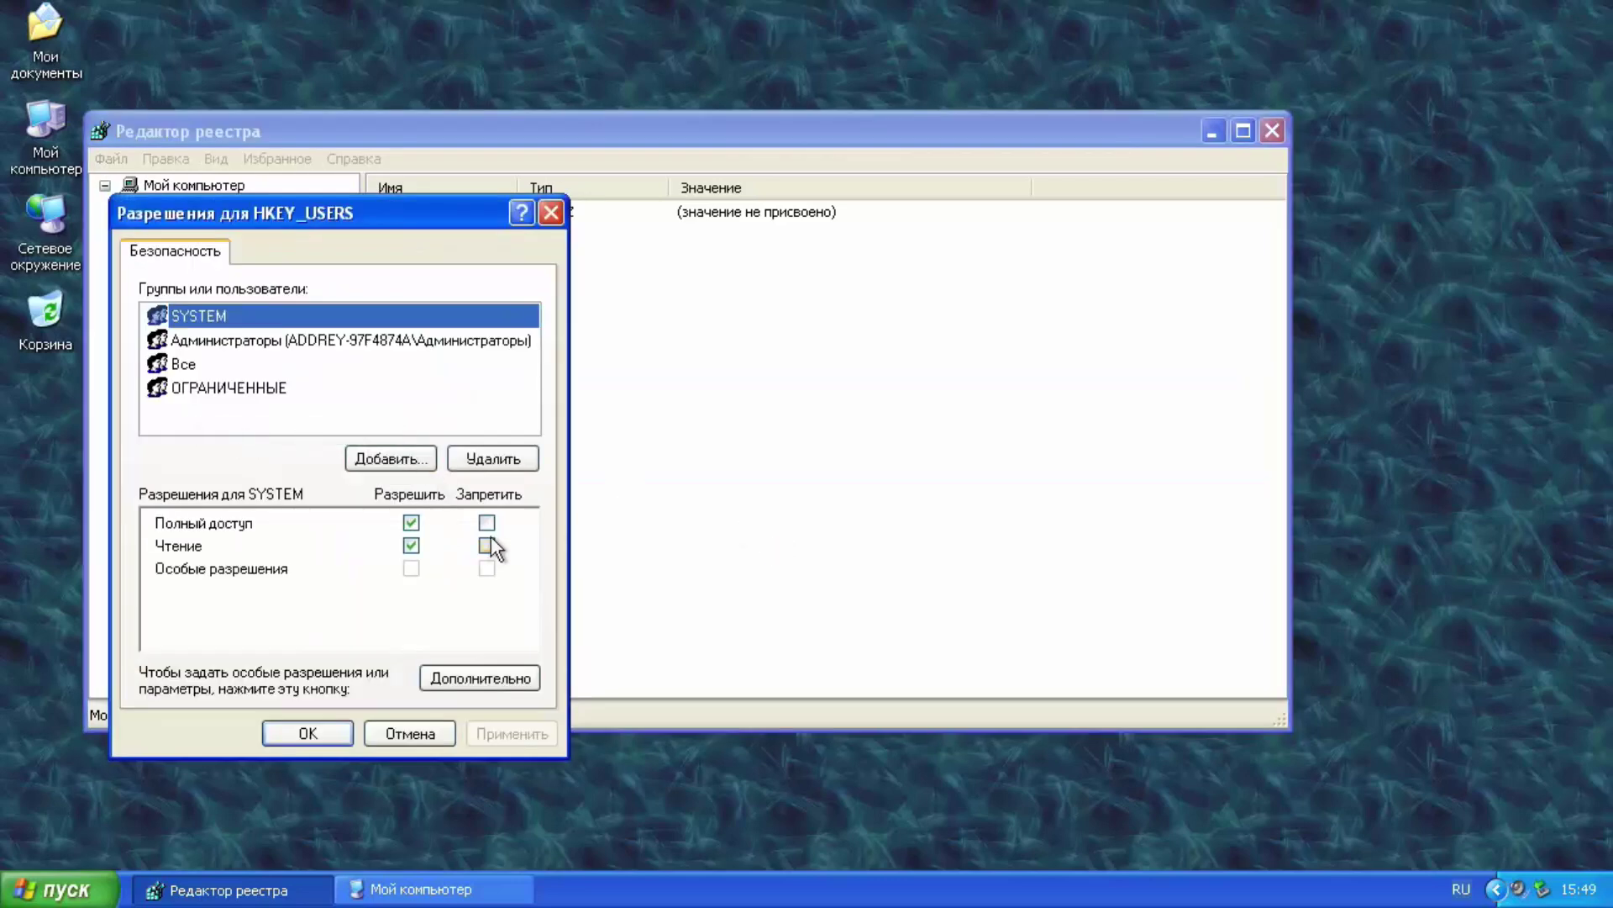
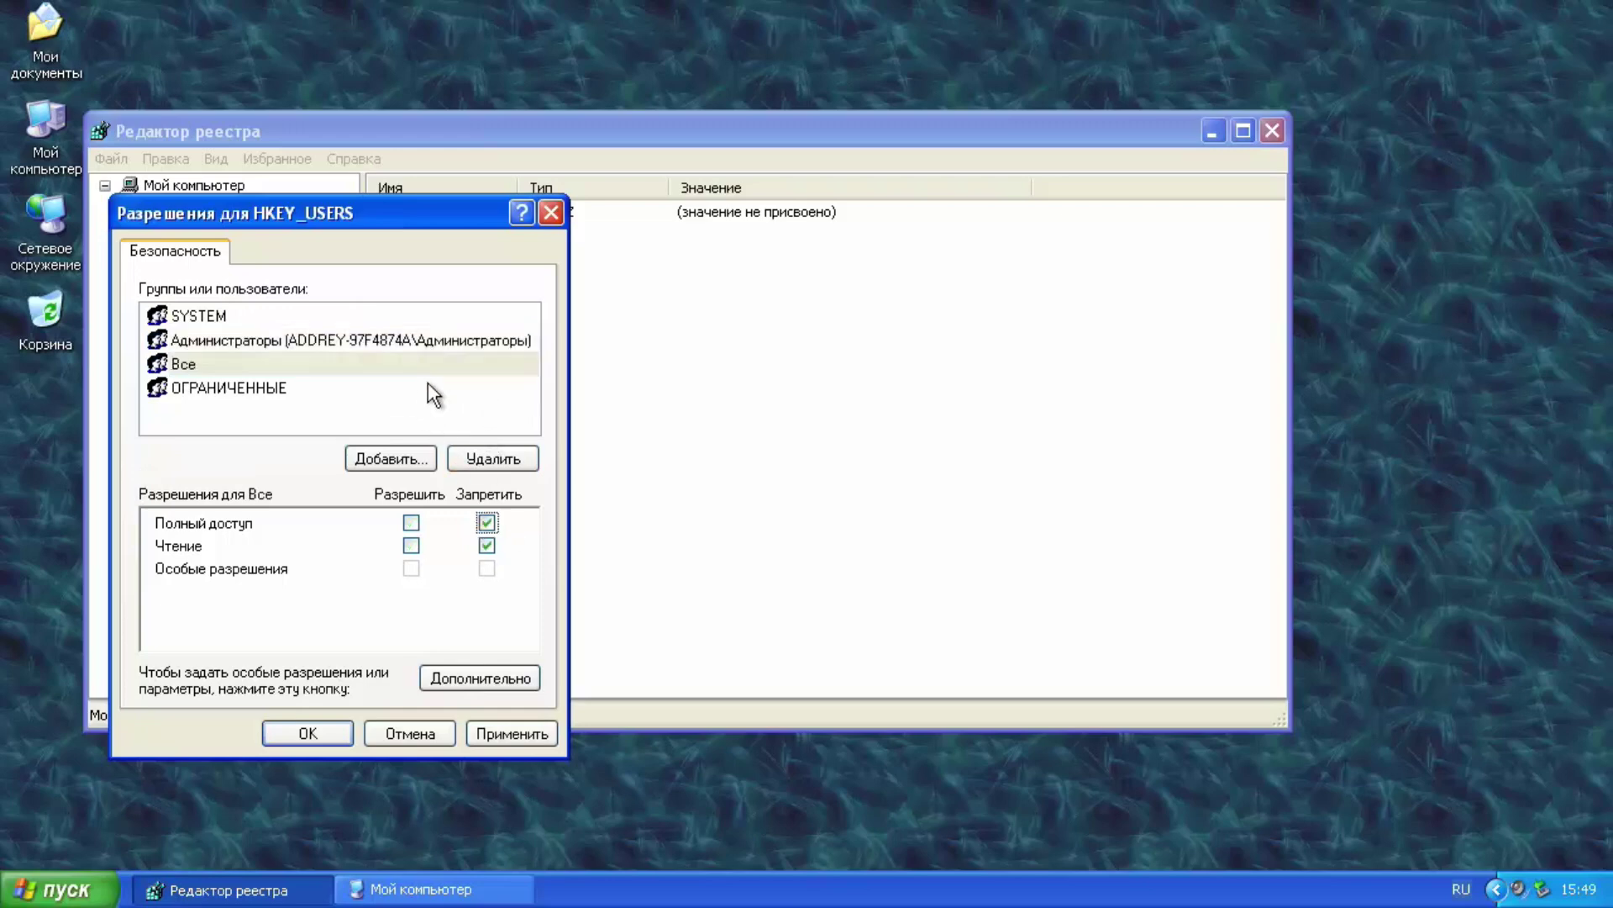
left_click(427, 388)
left_click(487, 522)
left_click(303, 734)
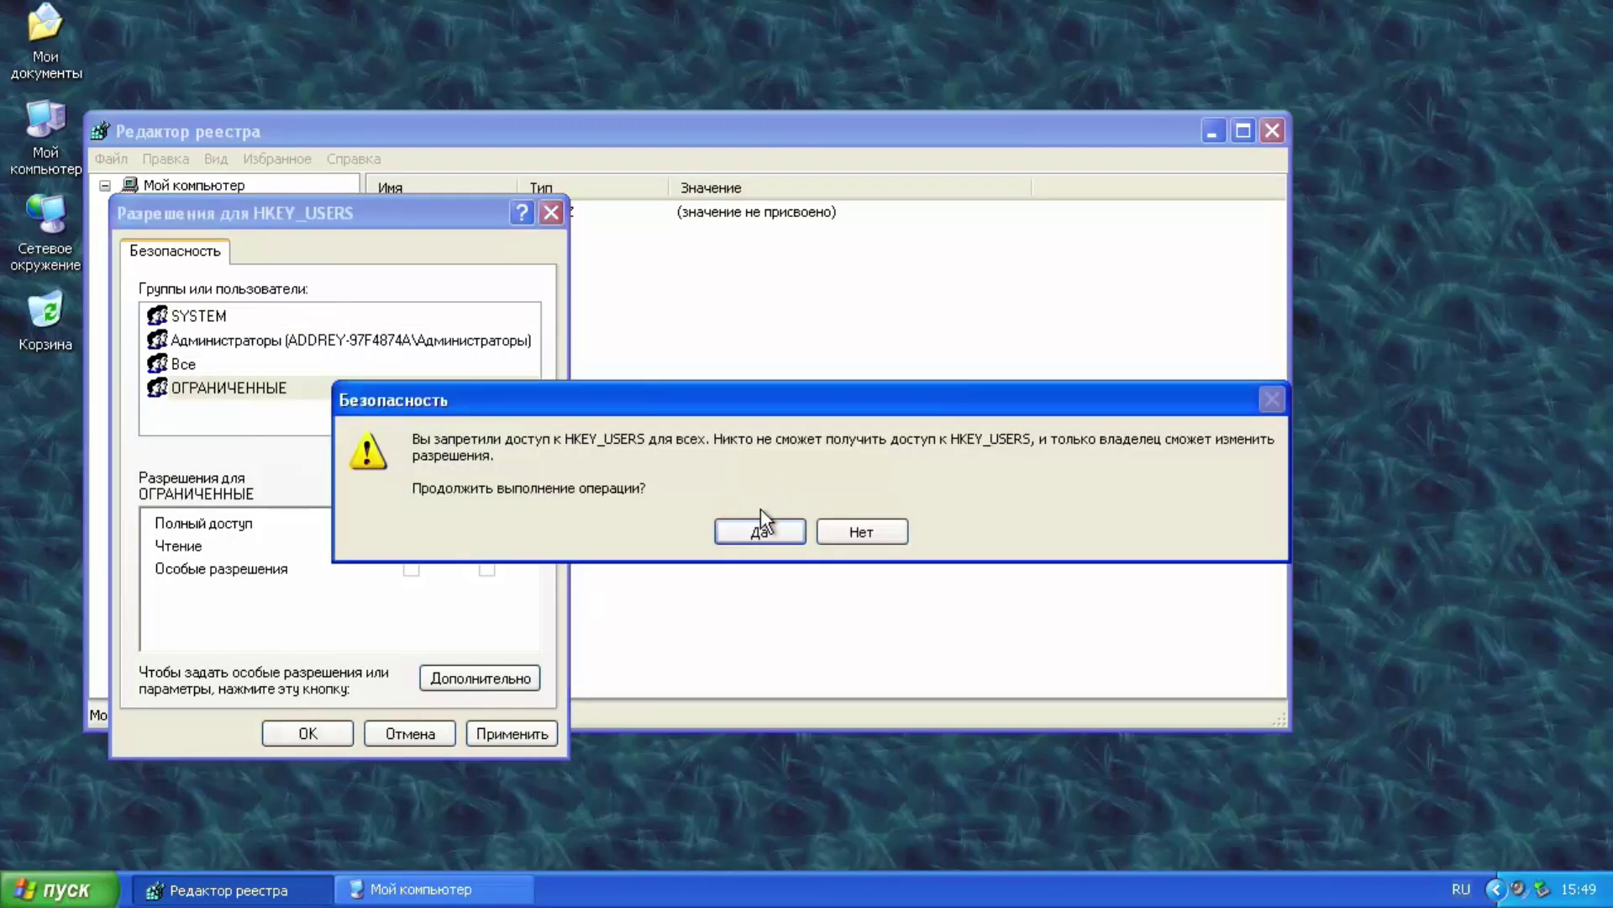
left_click(758, 523)
Deny full access to HKEY_CURRENT_CONFIG for SYSTEM, Администраторы, Опытные пользователи, Пользователи and СОЗДАТЕЛЬ-ВЛАДЕЛЕЦ, and confirm the denial
left_click(229, 287)
right_click(229, 288)
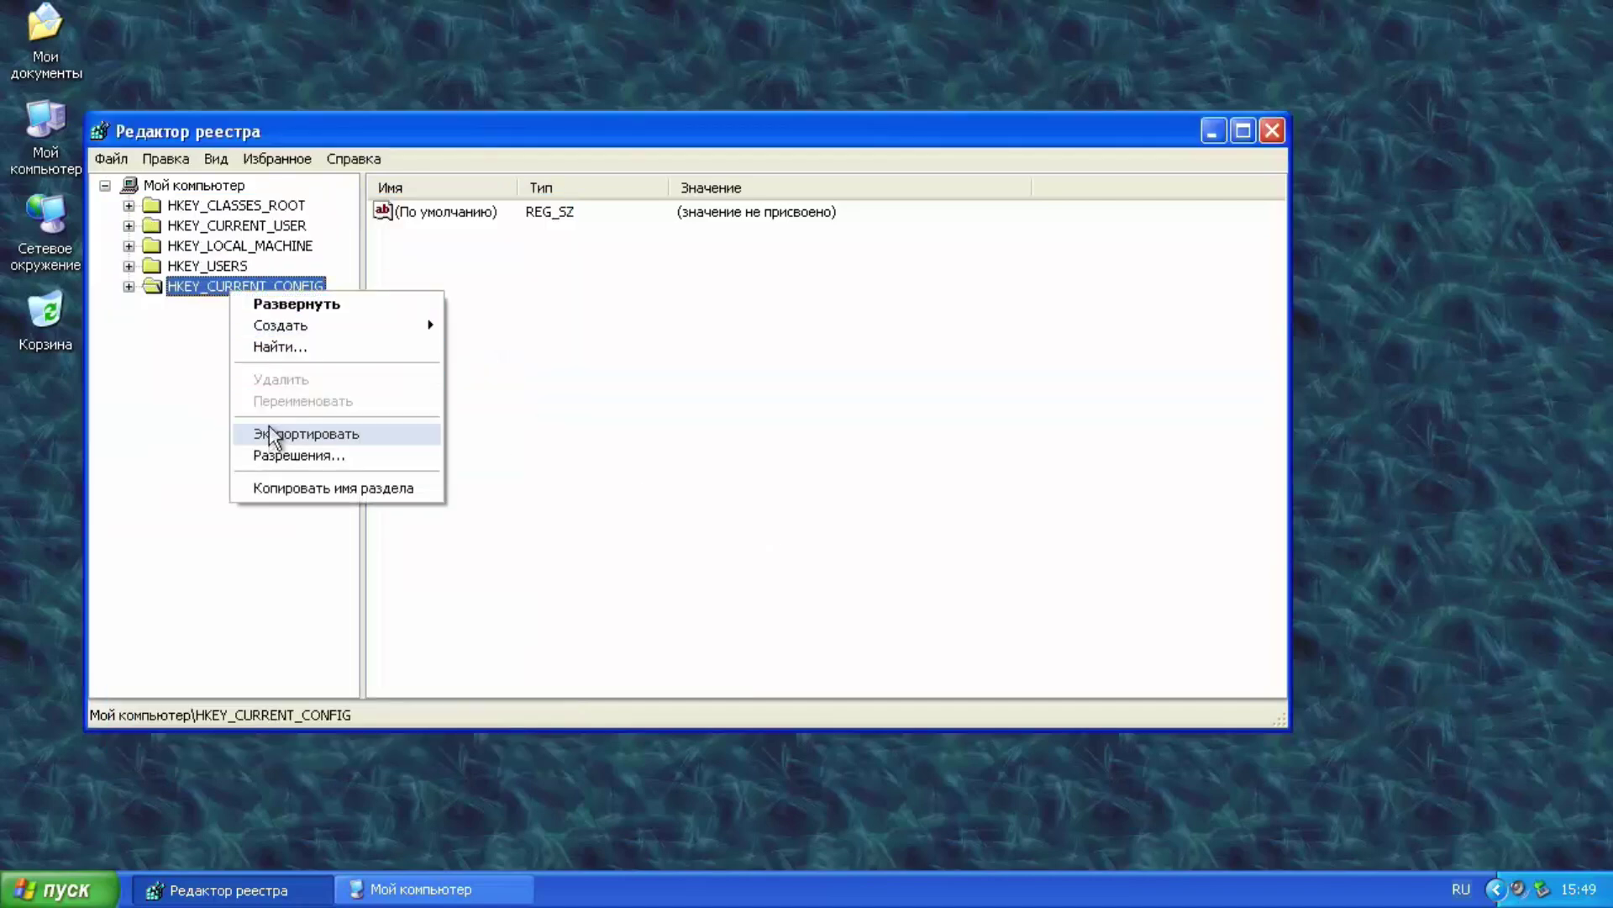
left_click(285, 455)
left_click(417, 339)
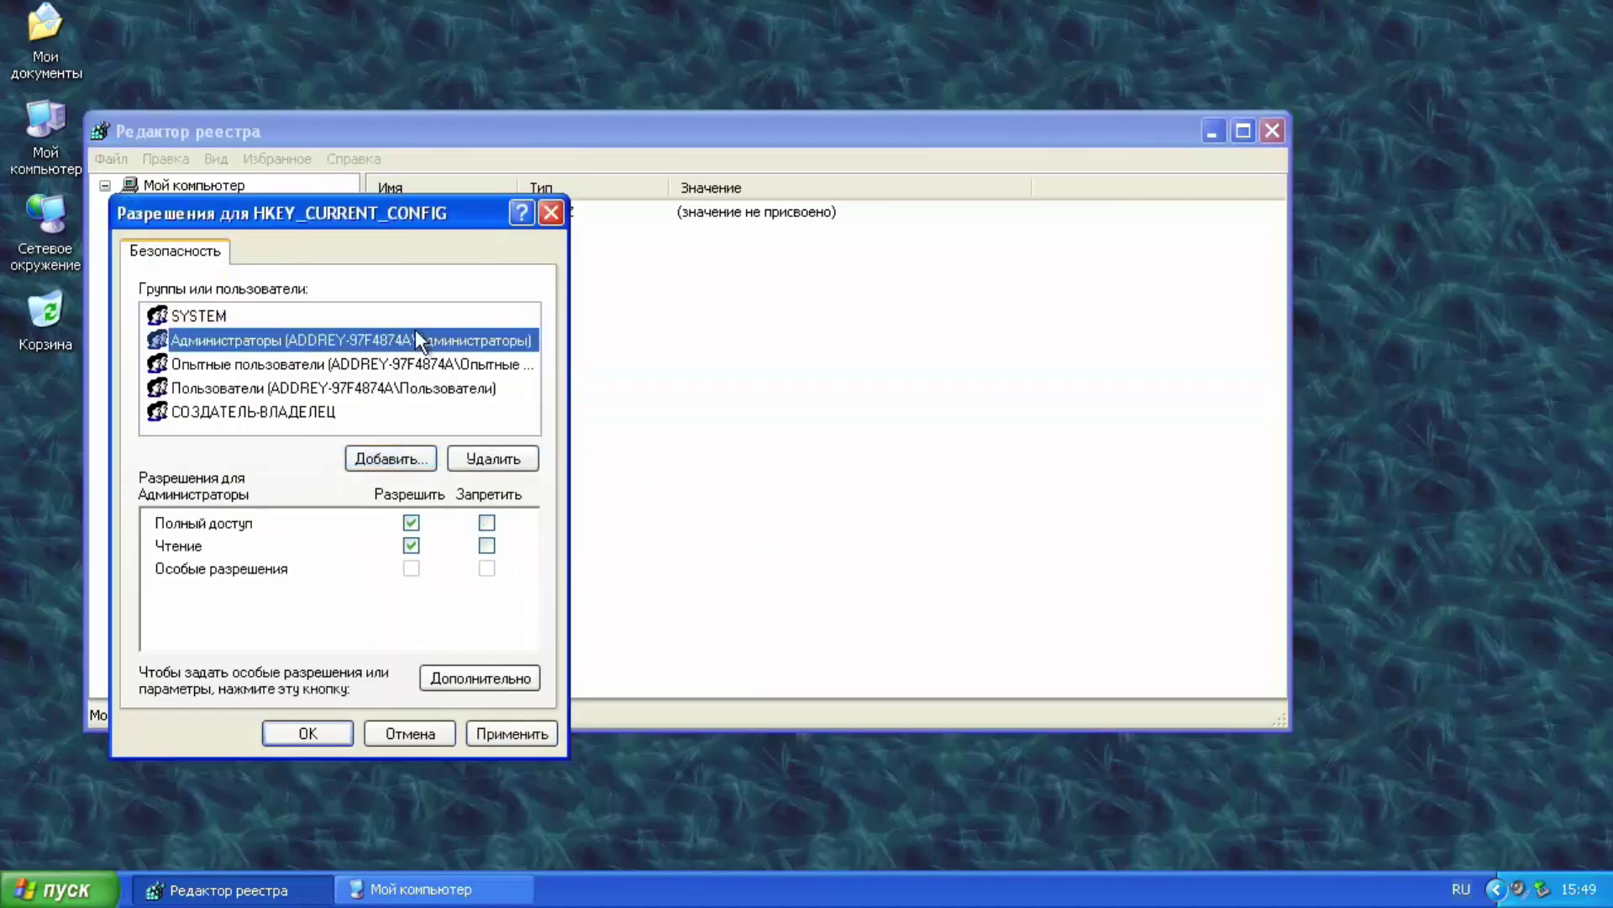
left_click(485, 520)
left_click(452, 366)
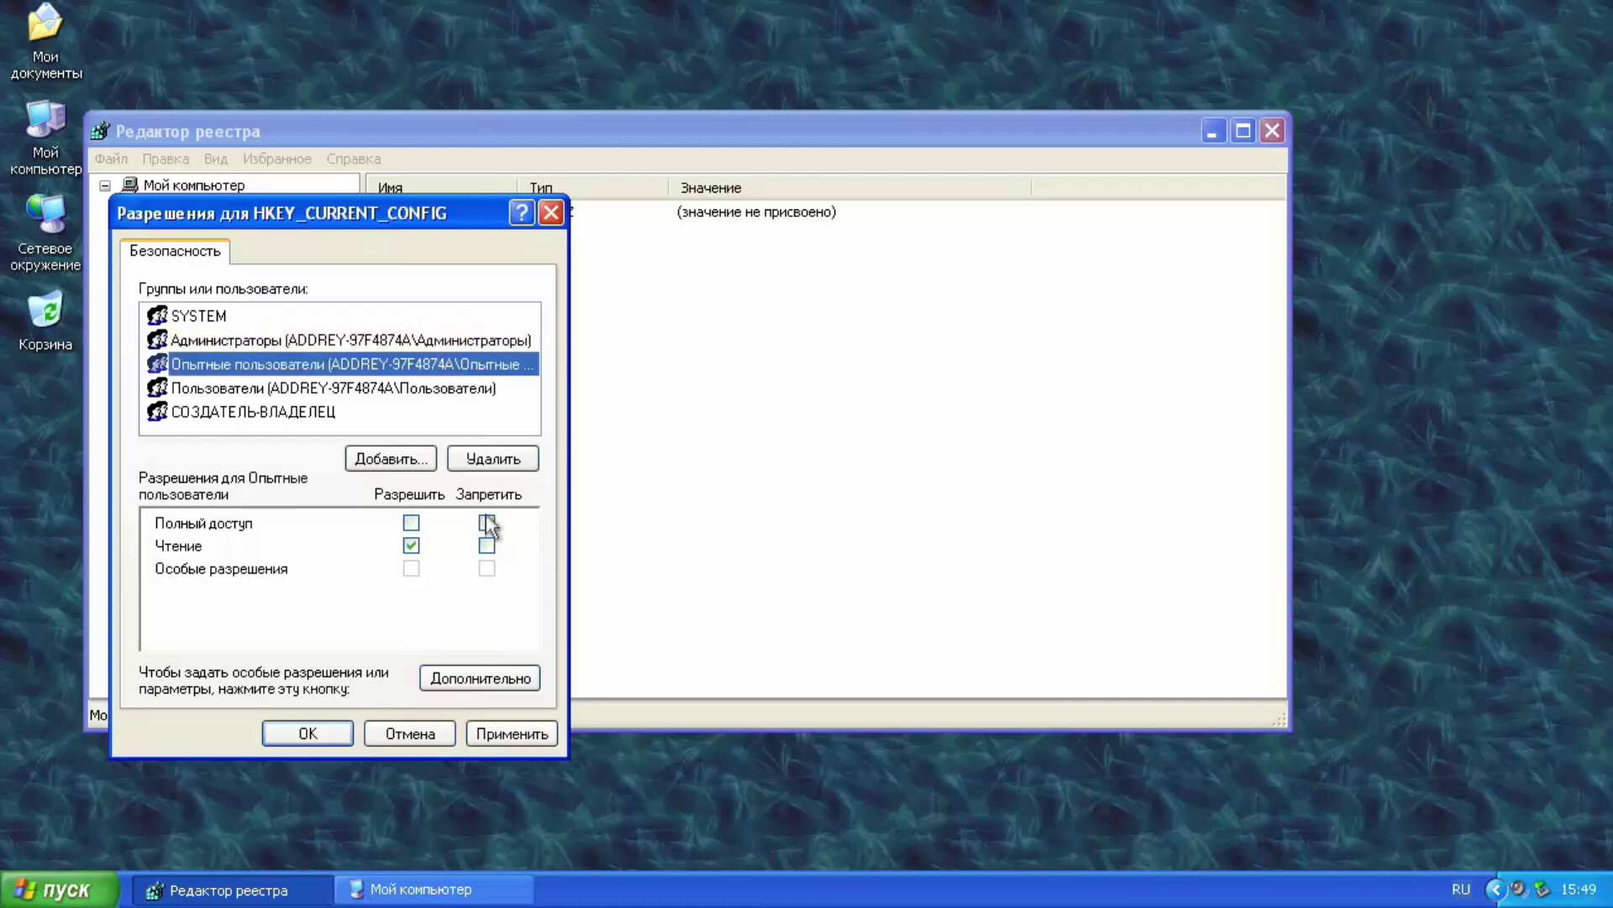
left_click(486, 520)
left_click(458, 388)
left_click(486, 521)
left_click(470, 412)
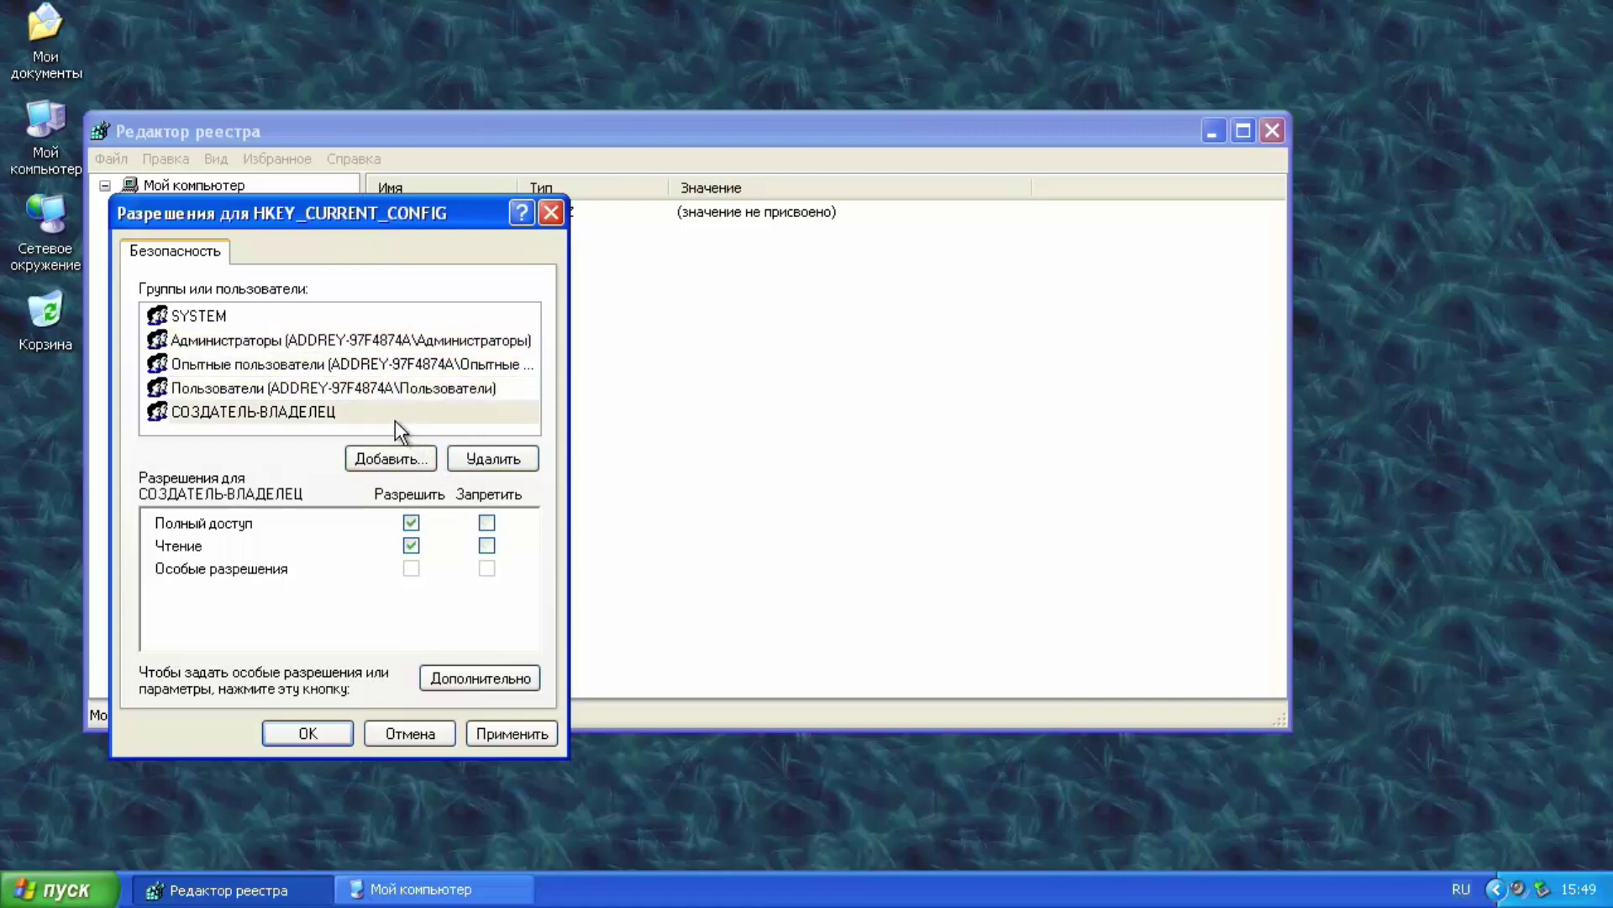
left_click(486, 522)
left_click(307, 732)
left_click(733, 532)
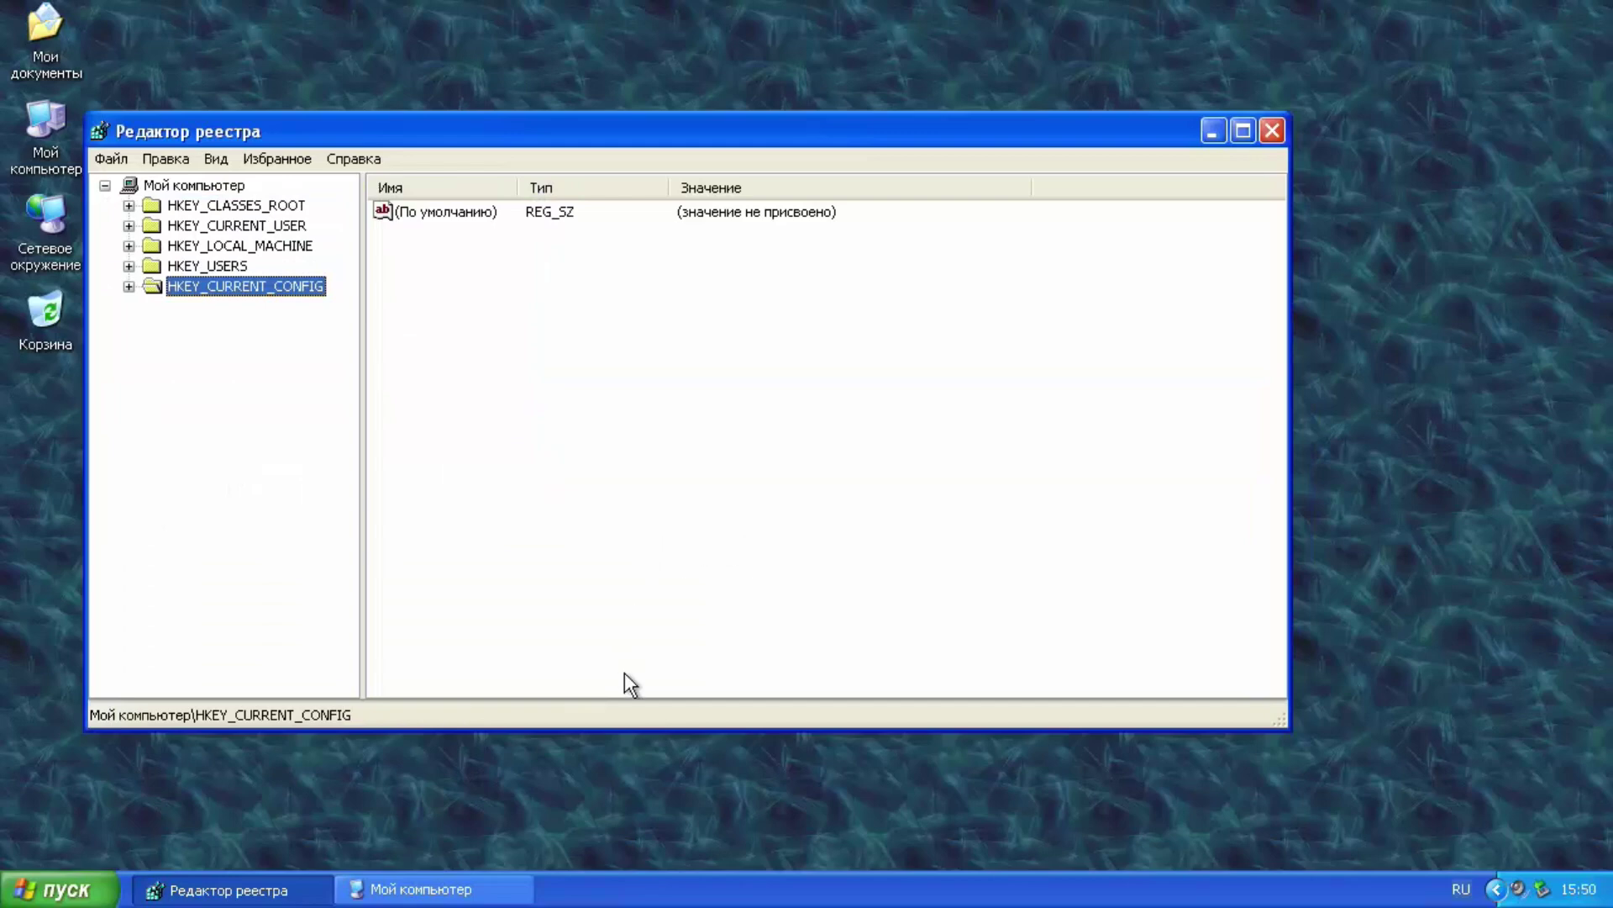
Minimize the Registry Editor and try to open Internet Explorer from the desktop
left_click(1216, 138)
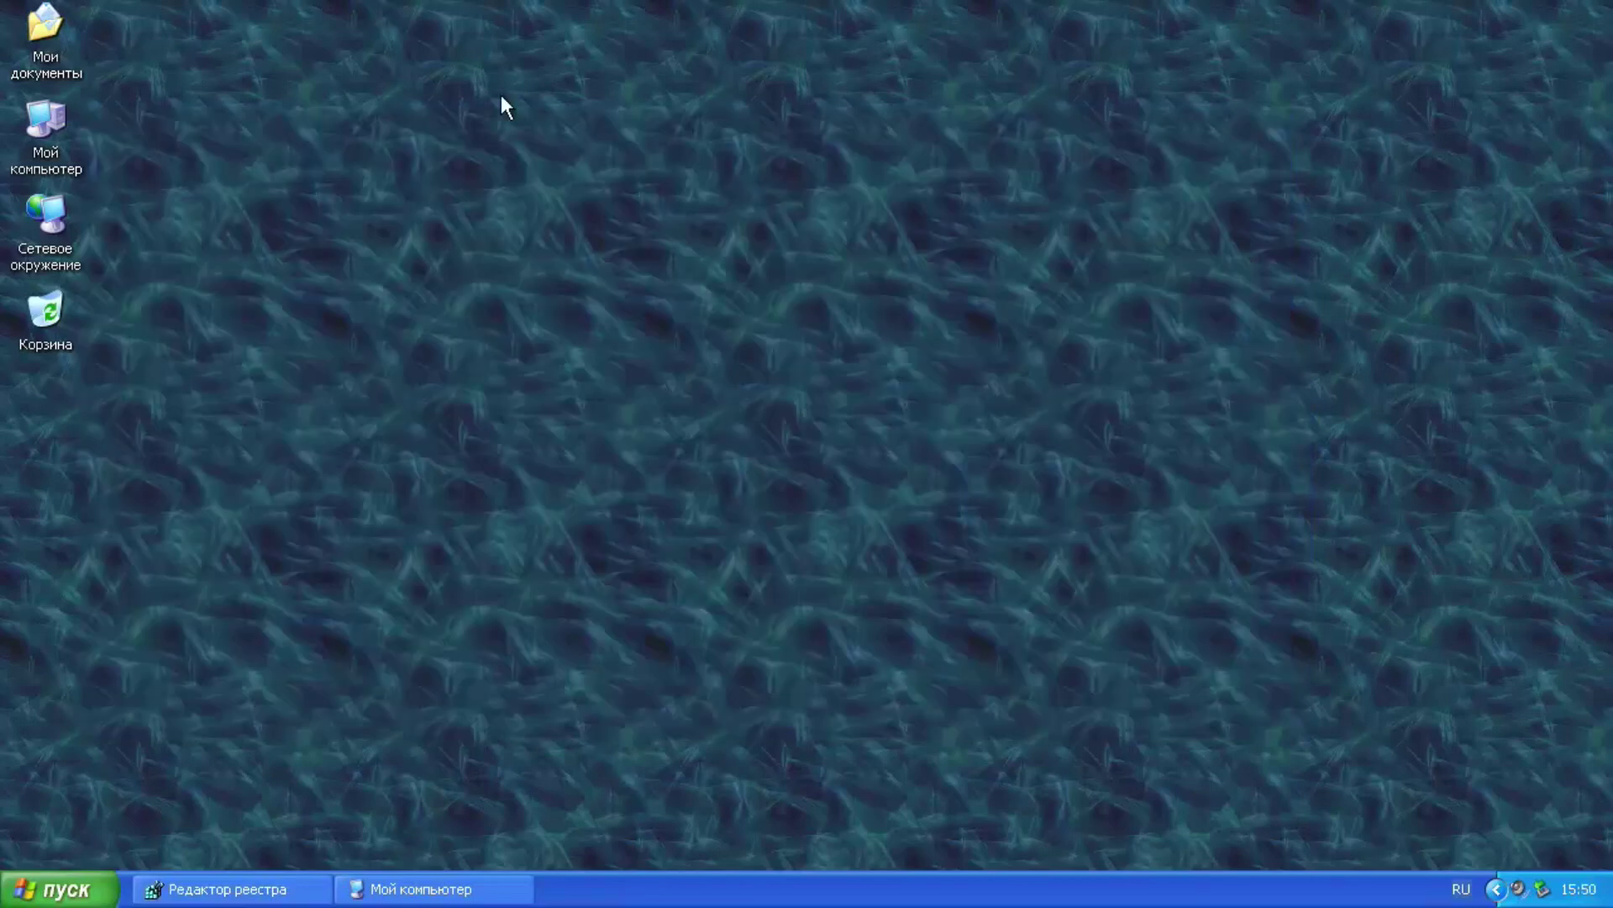
right_click(501, 94)
left_click(527, 104)
left_click_drag(484, 819, 43, 43)
left_click(400, 241)
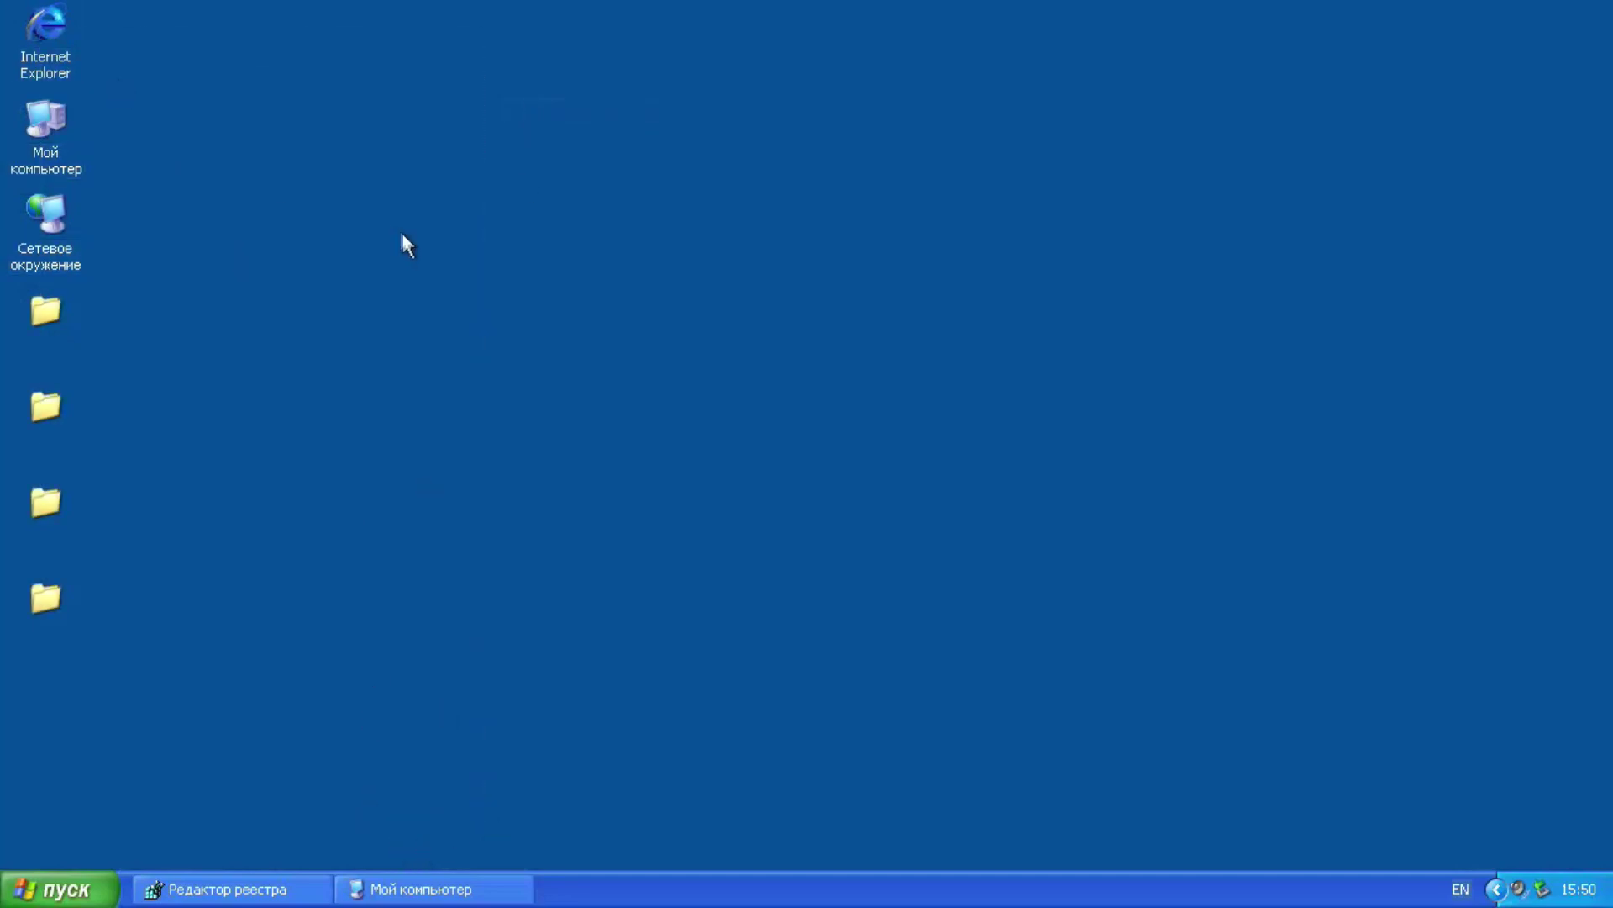
left_click(64, 61)
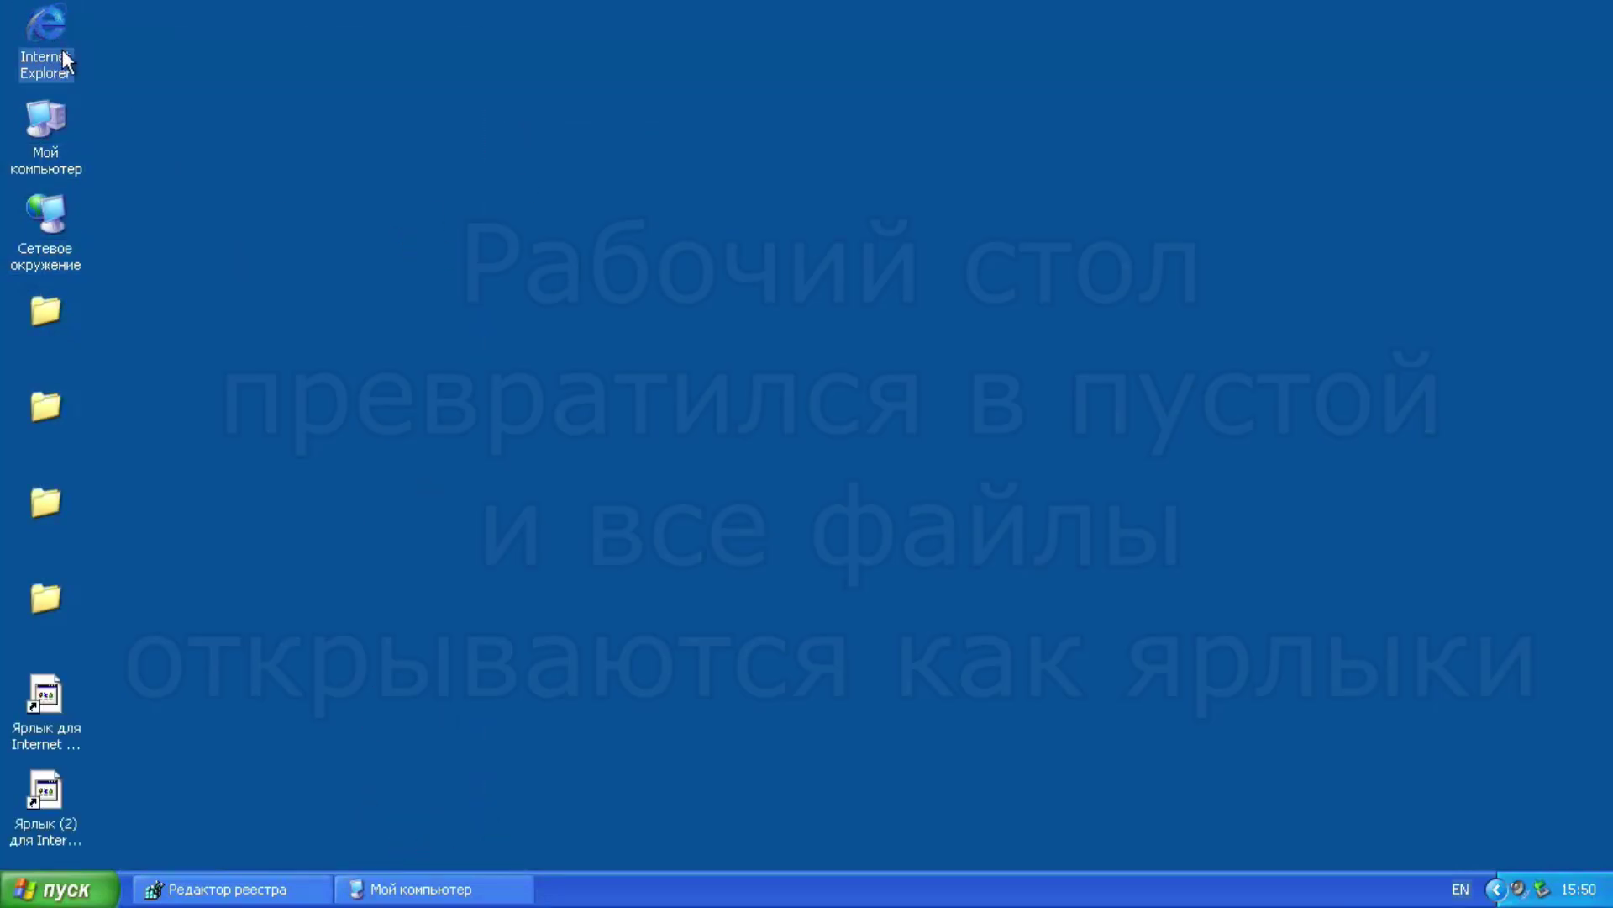
left_click(547, 277)
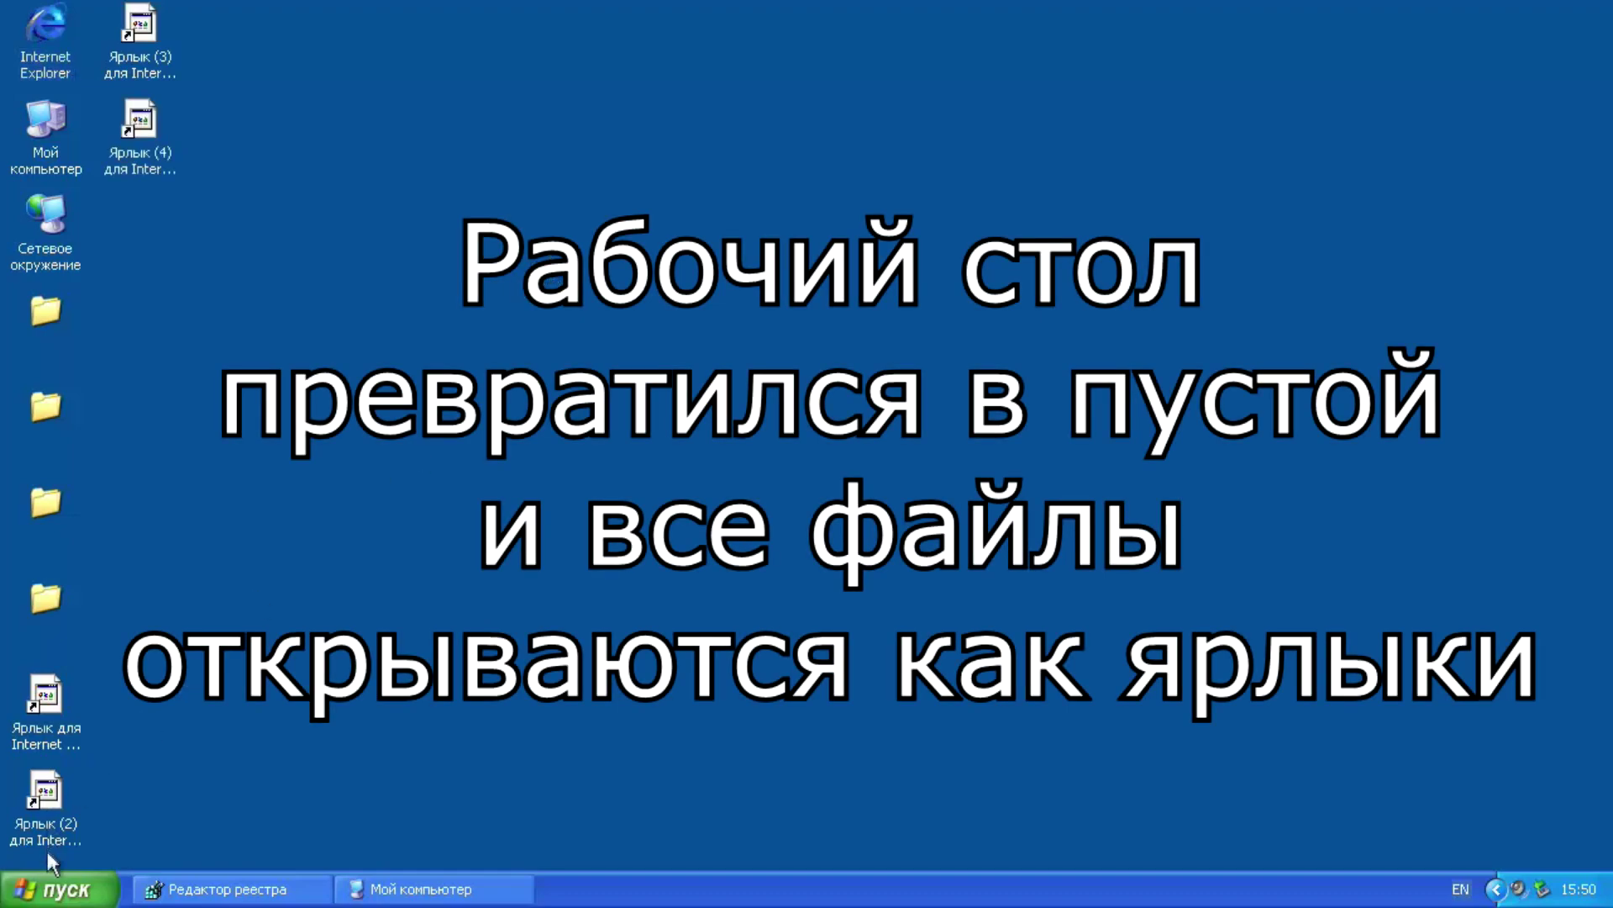
left_click(47, 886)
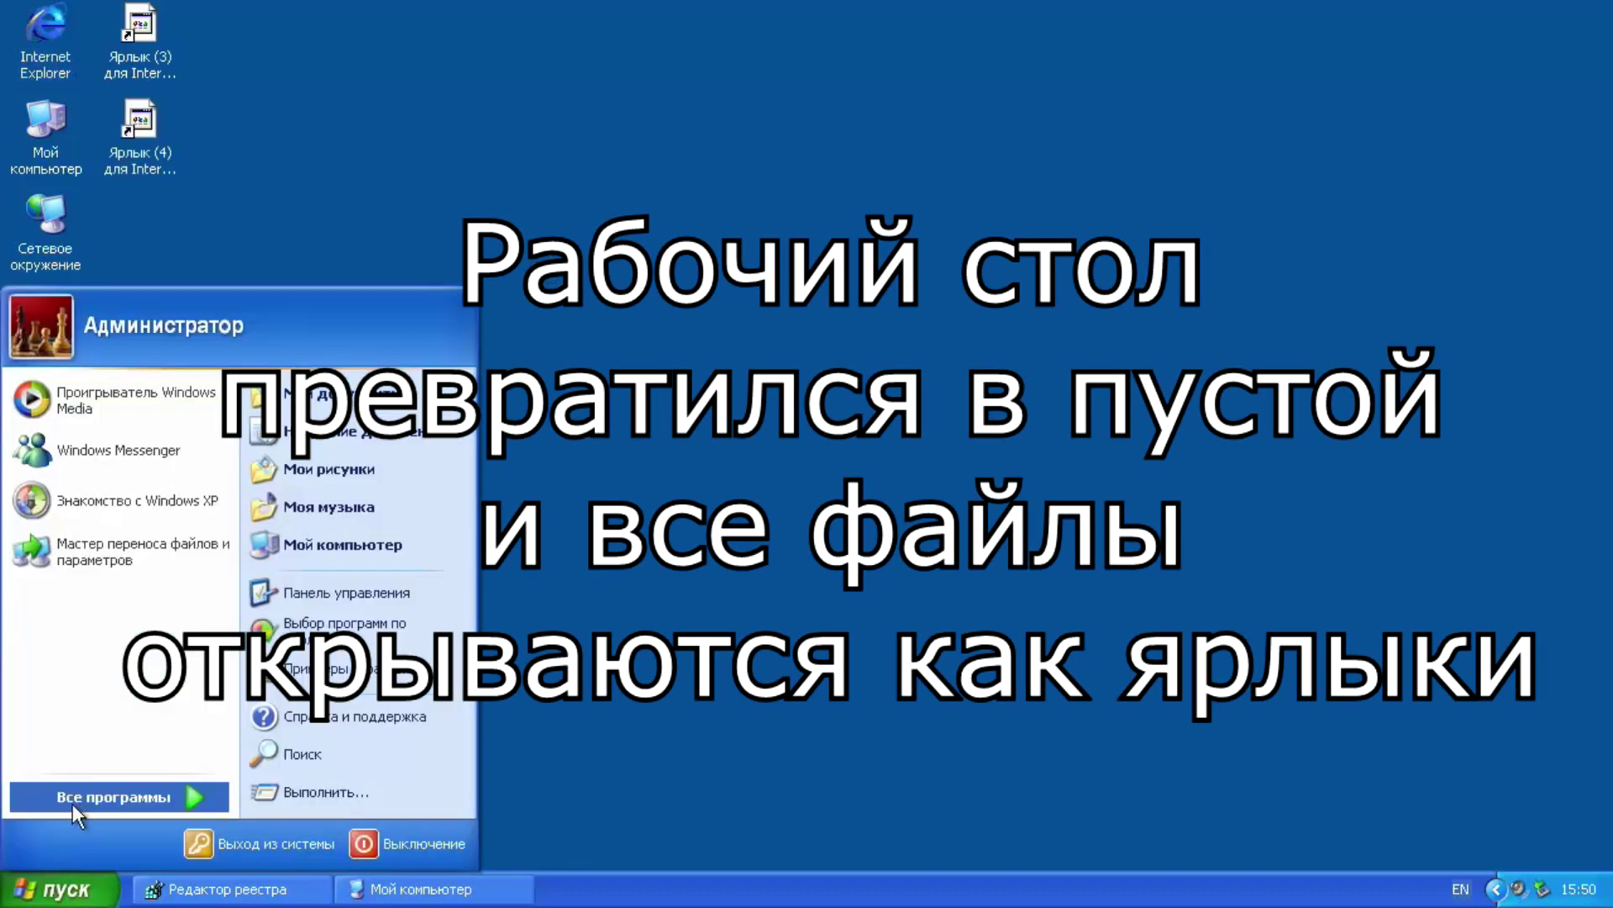
key("super")
key("super")
left_click(55, 887)
left_click(56, 887)
left_click(55, 887)
Try to open the printers folder and accept placing a shortcut to it on the desktop
left_click(55, 887)
left_click_drag(329, 679, 57, 825)
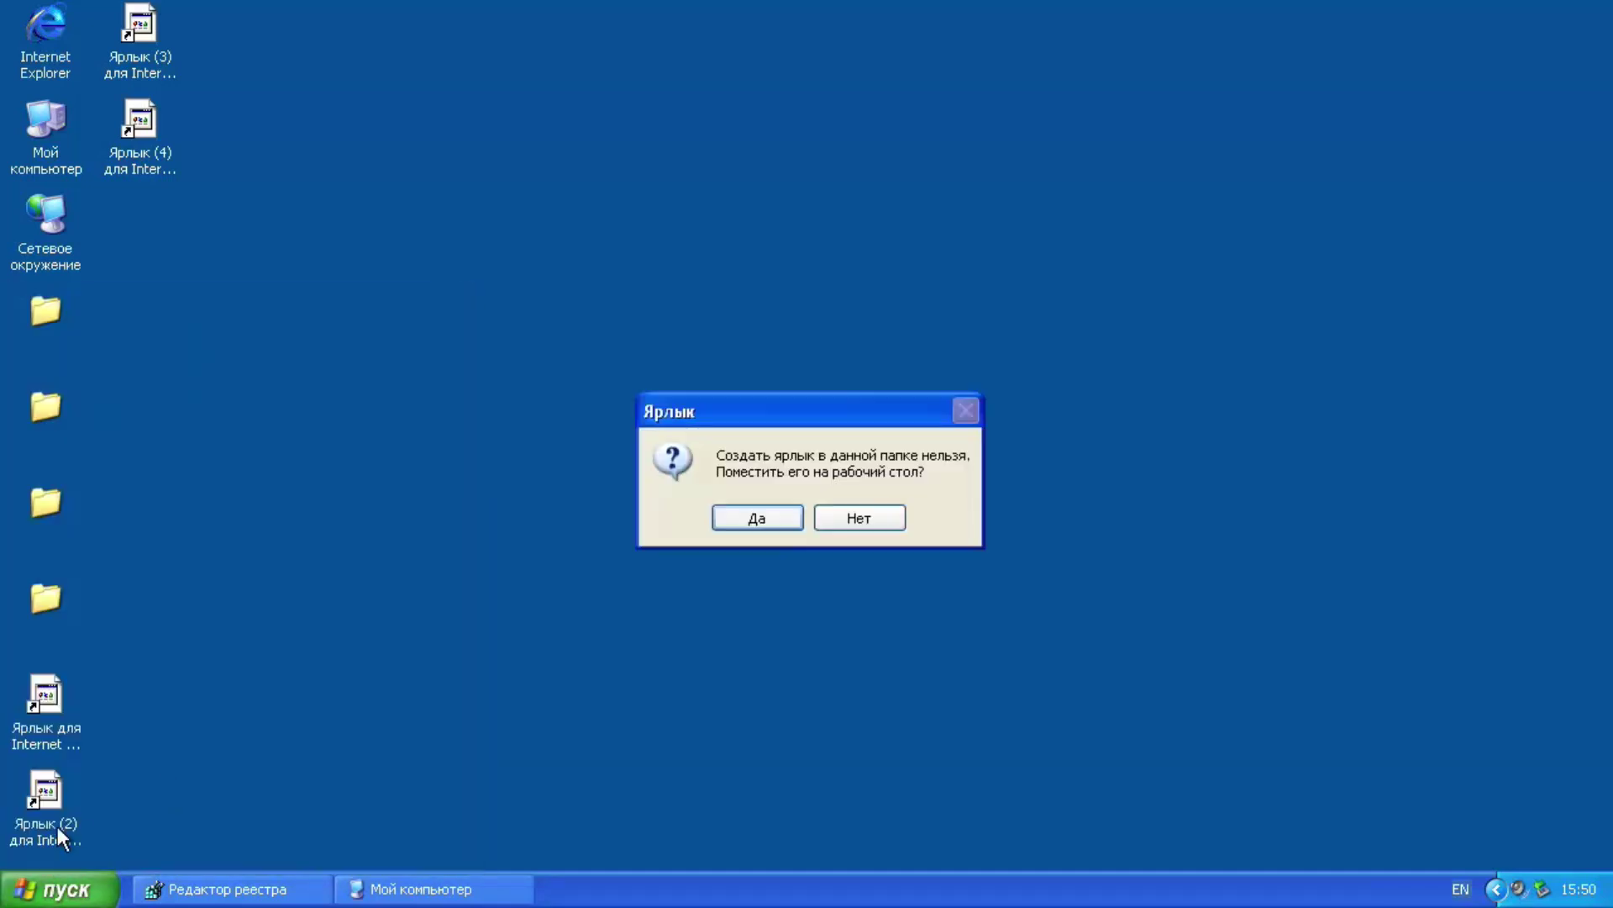
left_click(740, 517)
Try to open the Control Panel, accept placing its shortcut on the desktop, and select that shortcut
left_click(74, 869)
left_click_drag(305, 594, 309, 588)
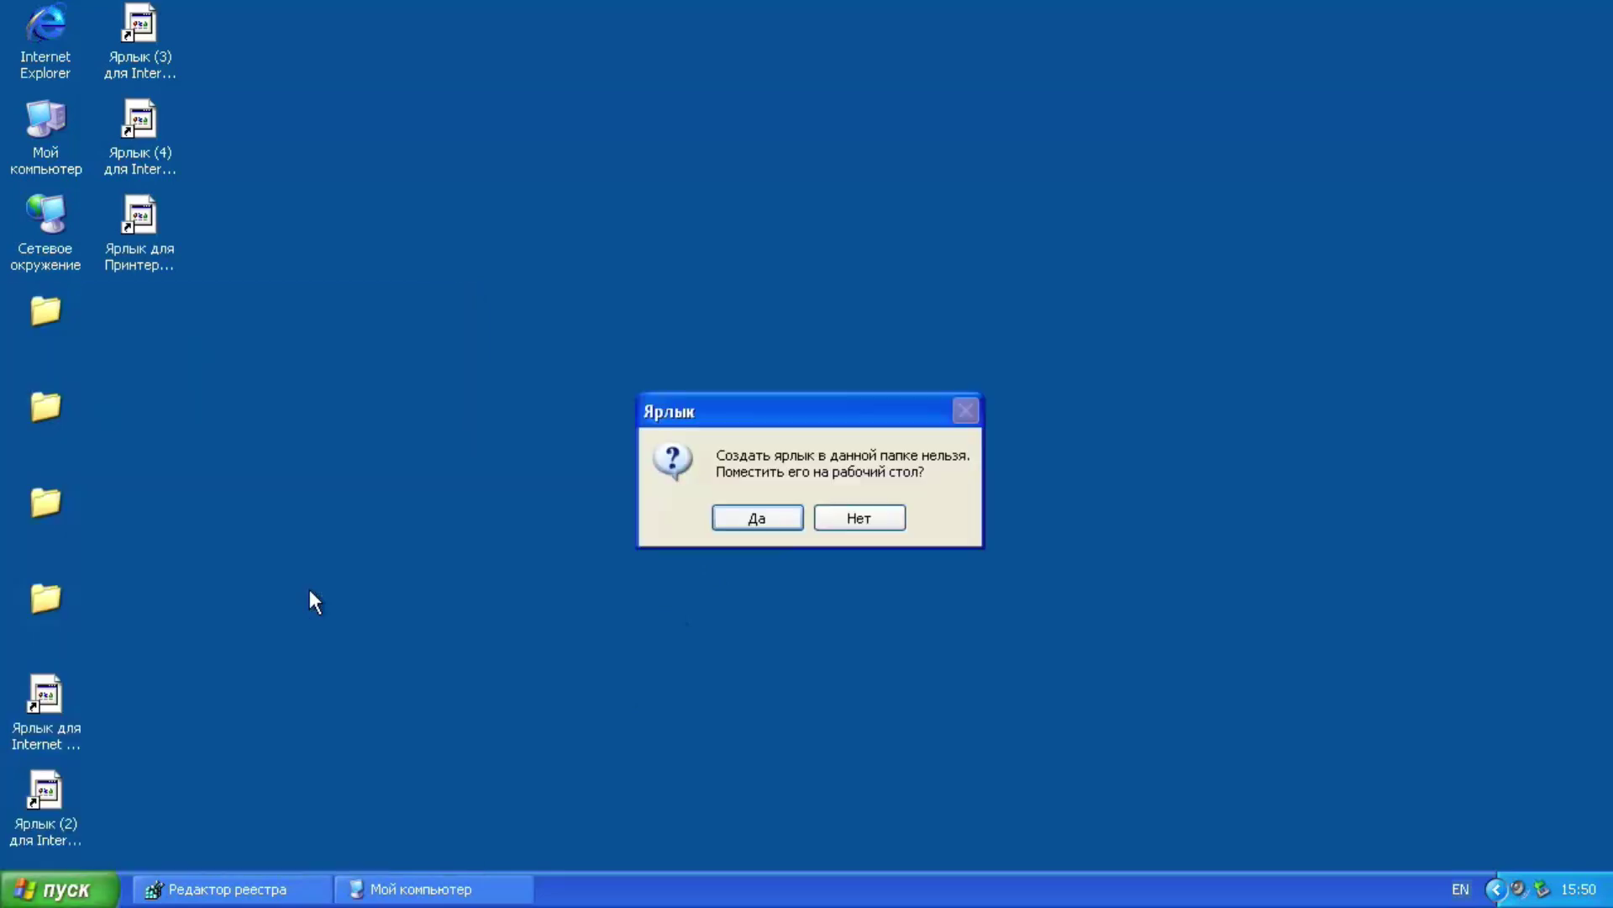
left_click(745, 521)
right_click(170, 340)
left_click(148, 329)
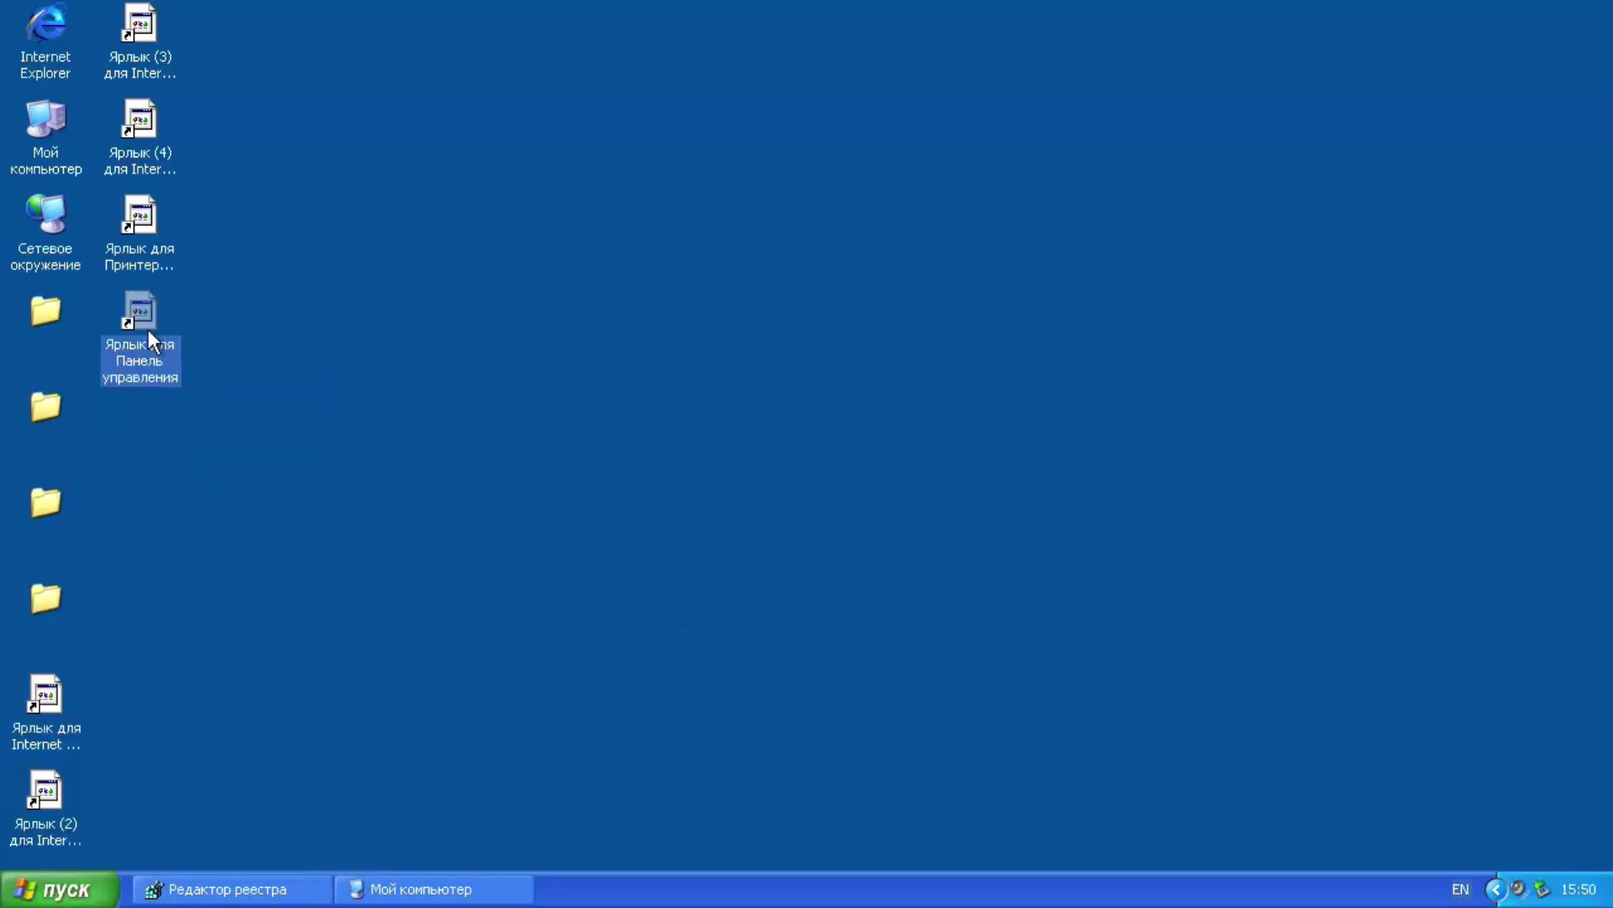
Restore and reposition the My Computer window, and view the Windows version information
left_click(414, 889)
left_click_drag(530, 59, 597, 83)
left_click(456, 110)
left_click(462, 188)
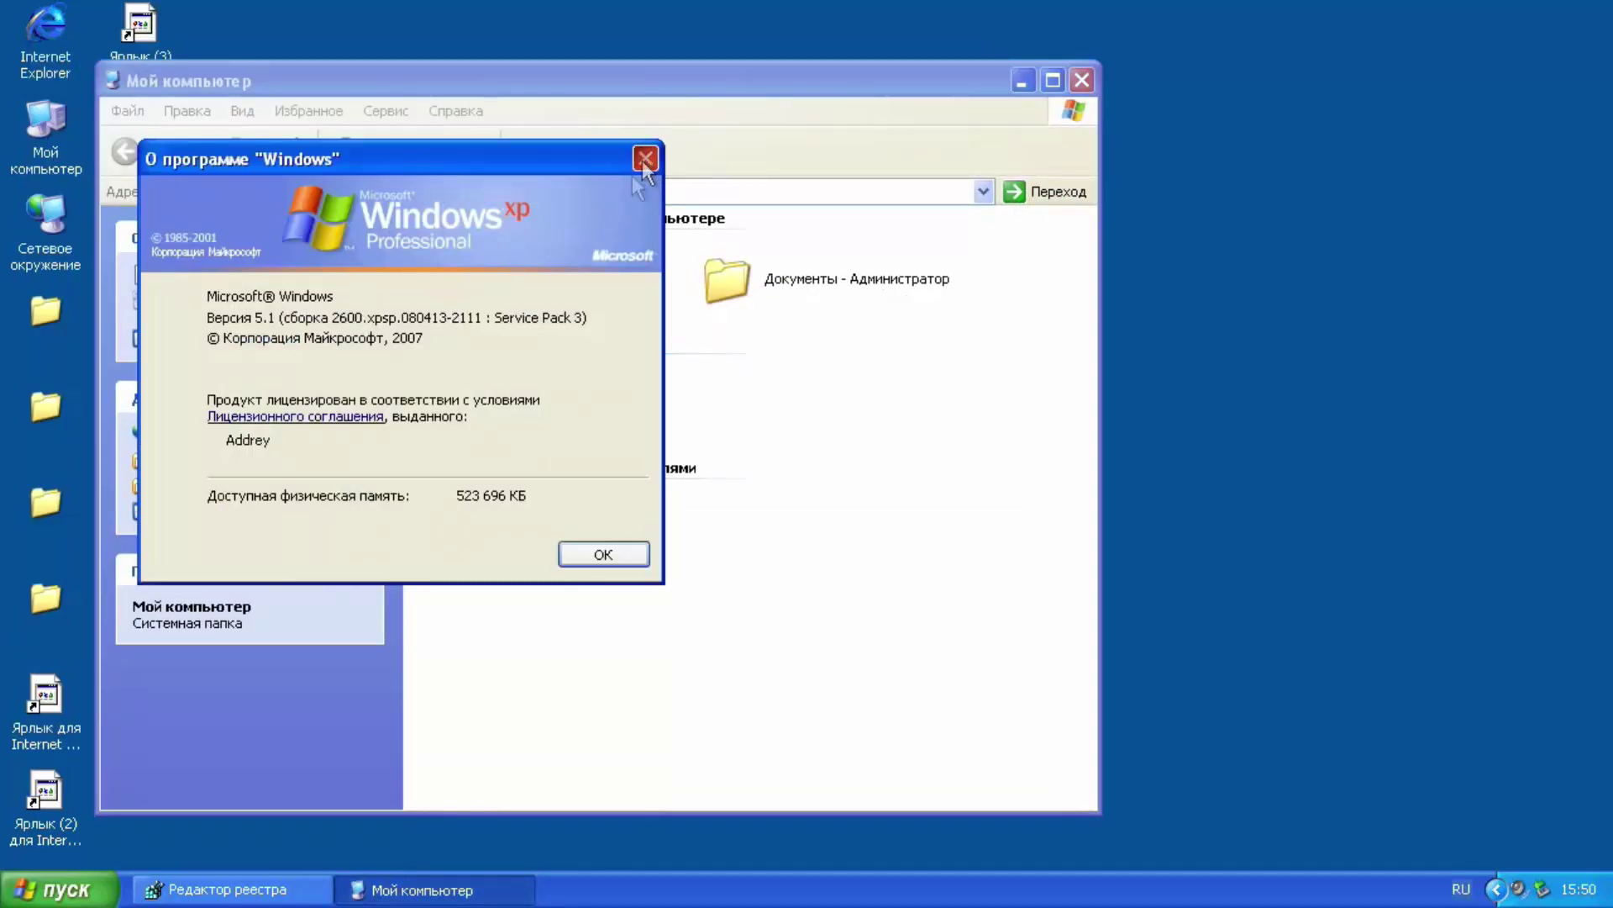
left_click(645, 159)
Try to open local disk C: from its context menu, attempt the default format that is offered, and close the format window
right_click(483, 409)
key("Down")
key("Return")
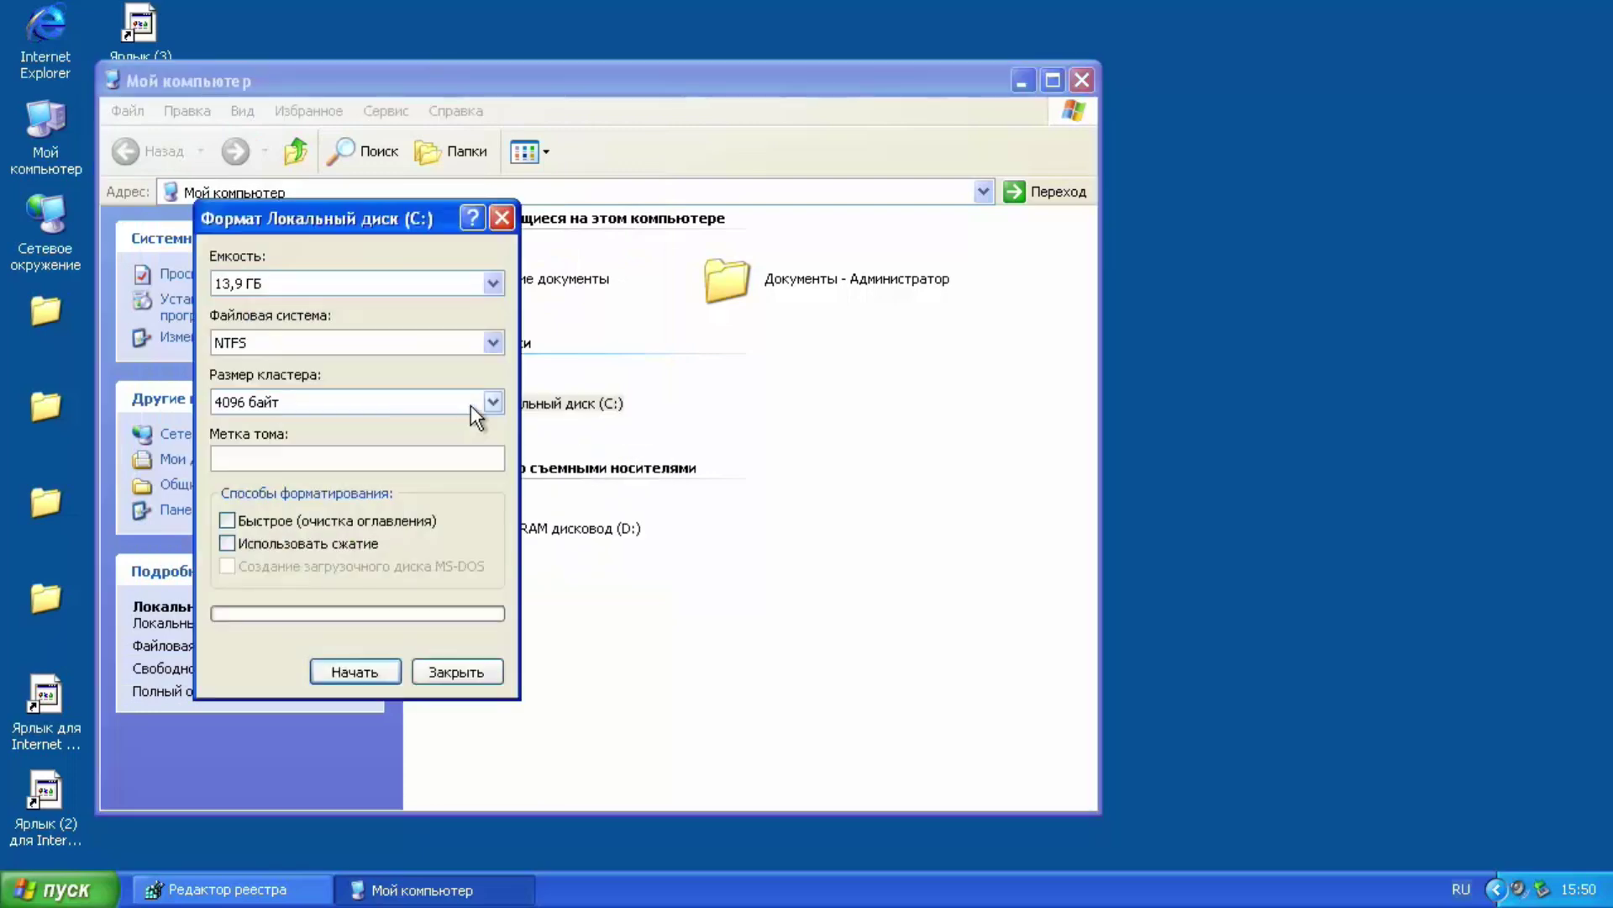
left_click(355, 672)
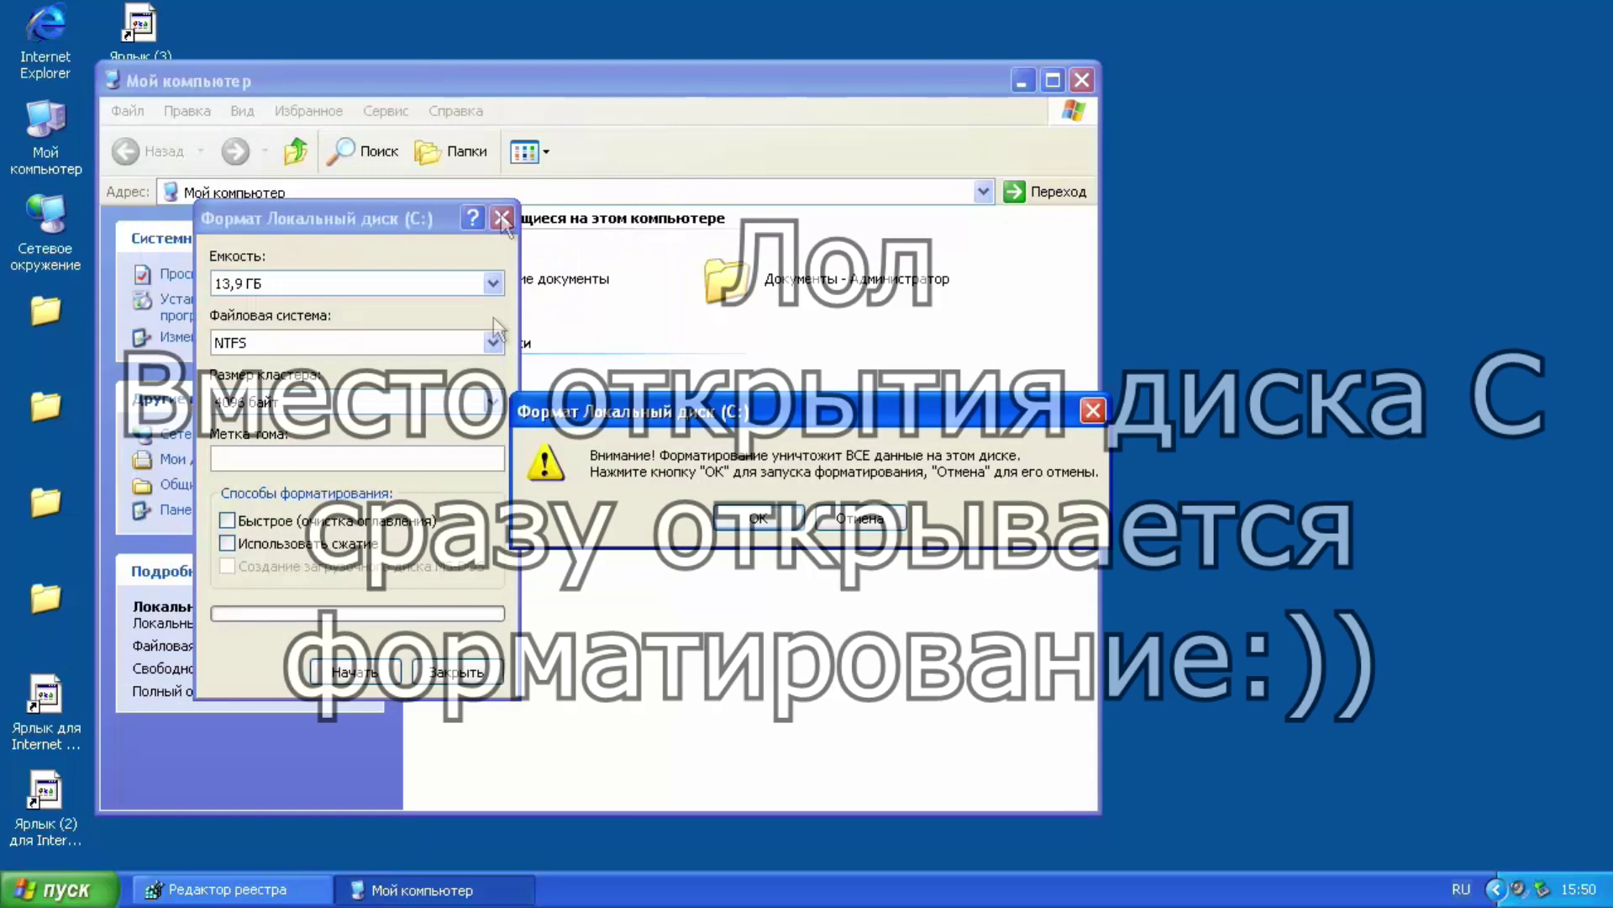
left_click(759, 516)
left_click(830, 519)
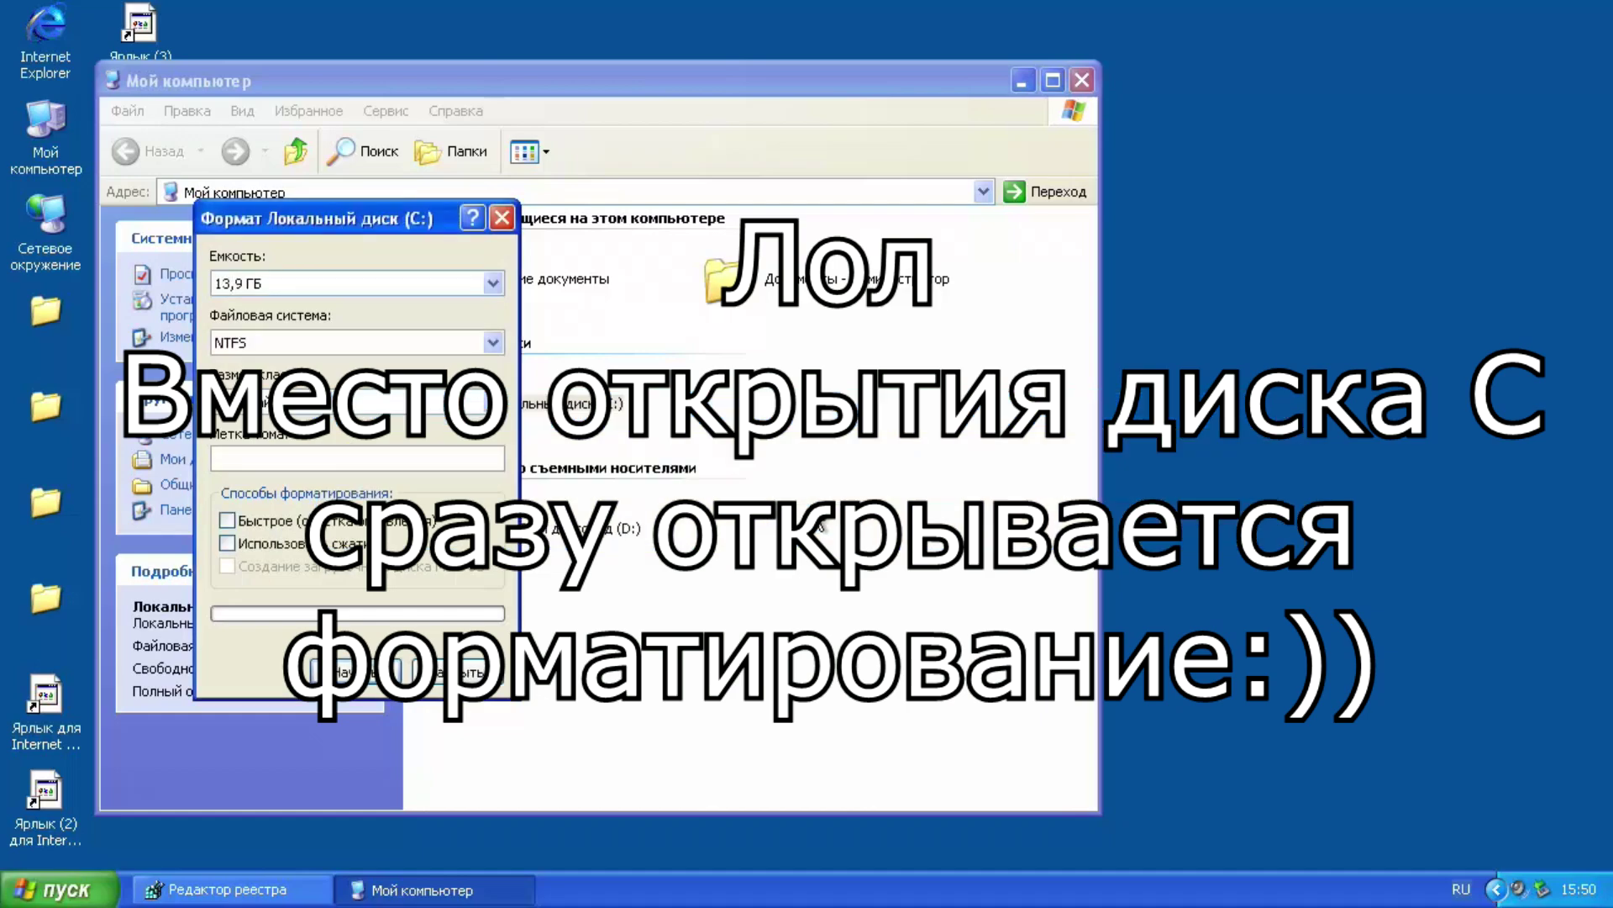
left_click(503, 221)
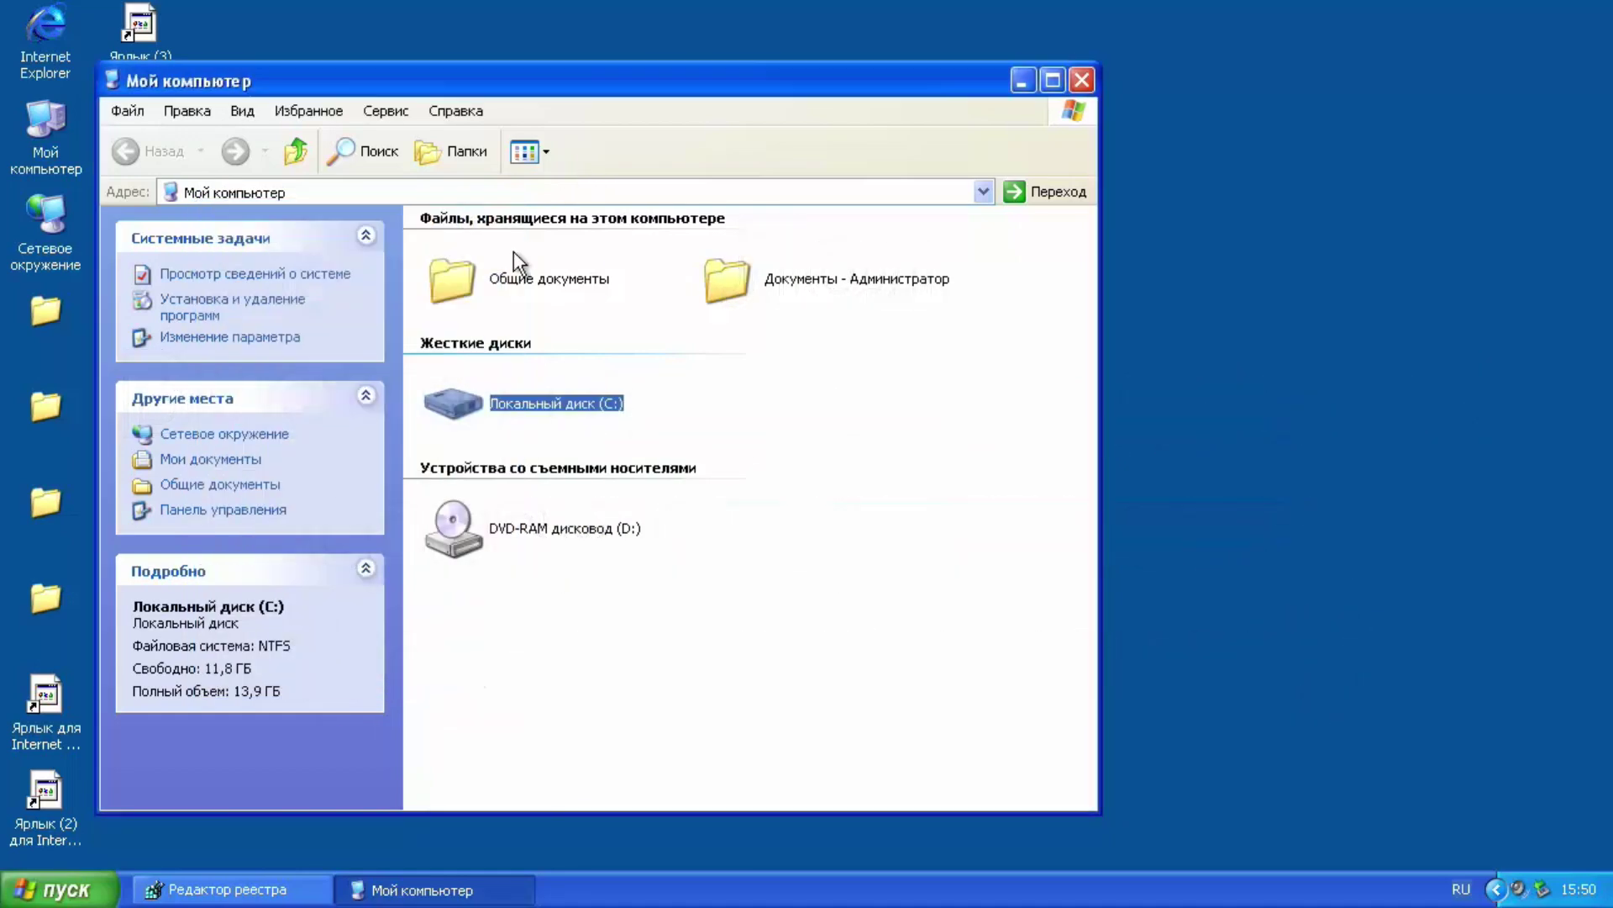
Try to open the shared documents folder and the administrator's documents folder in My Computer
left_click_drag(514, 260, 548, 299)
left_click(742, 515)
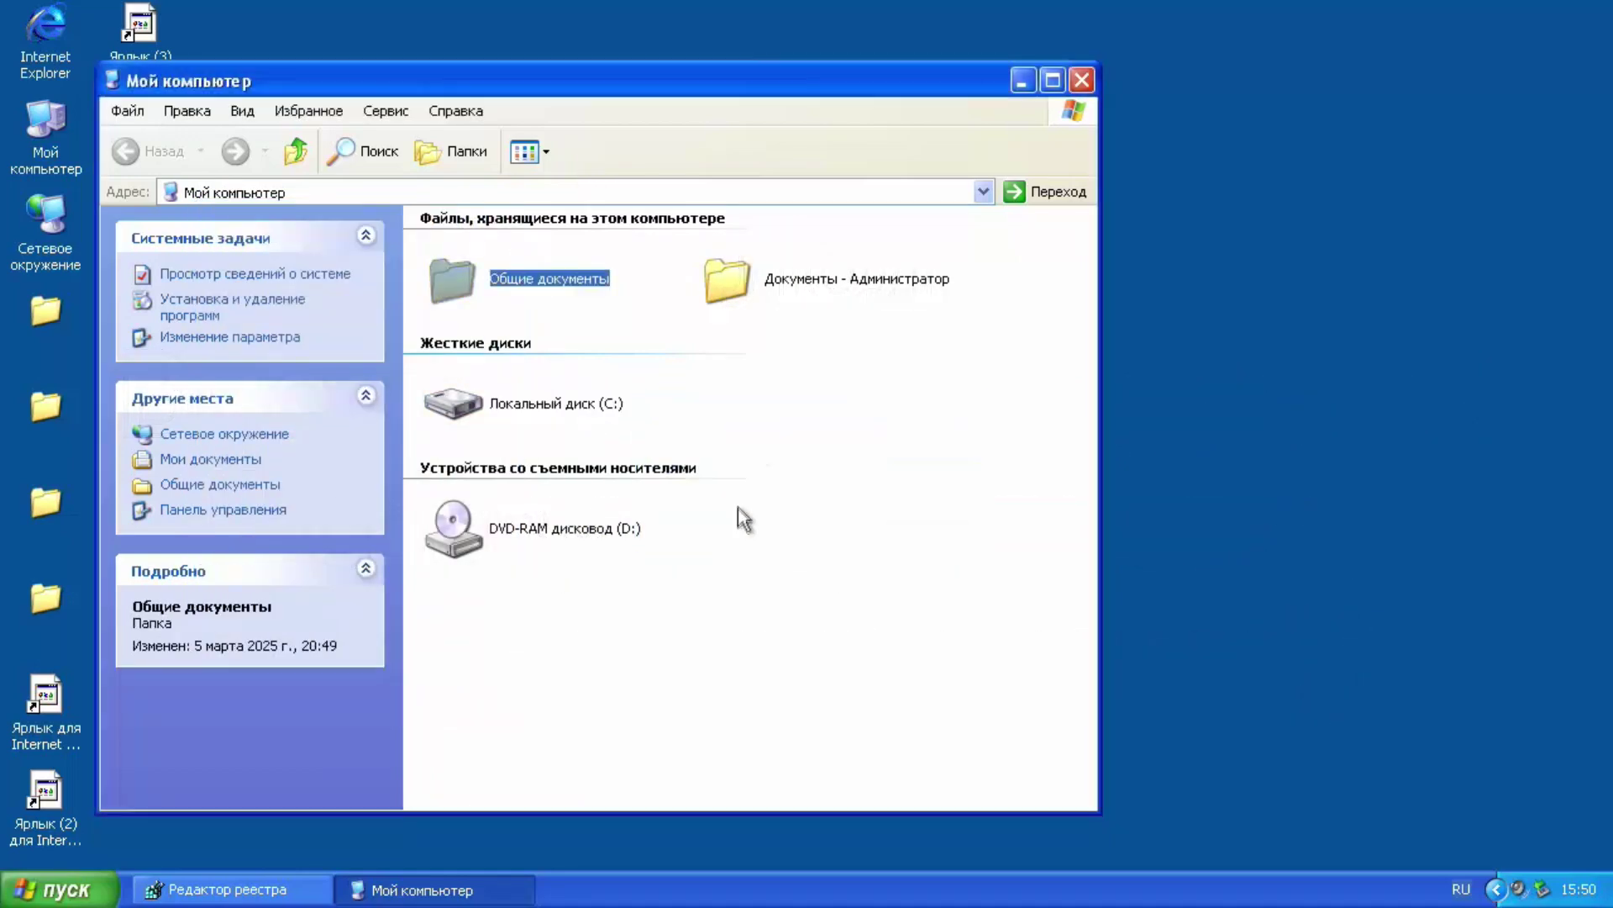
left_click(760, 273)
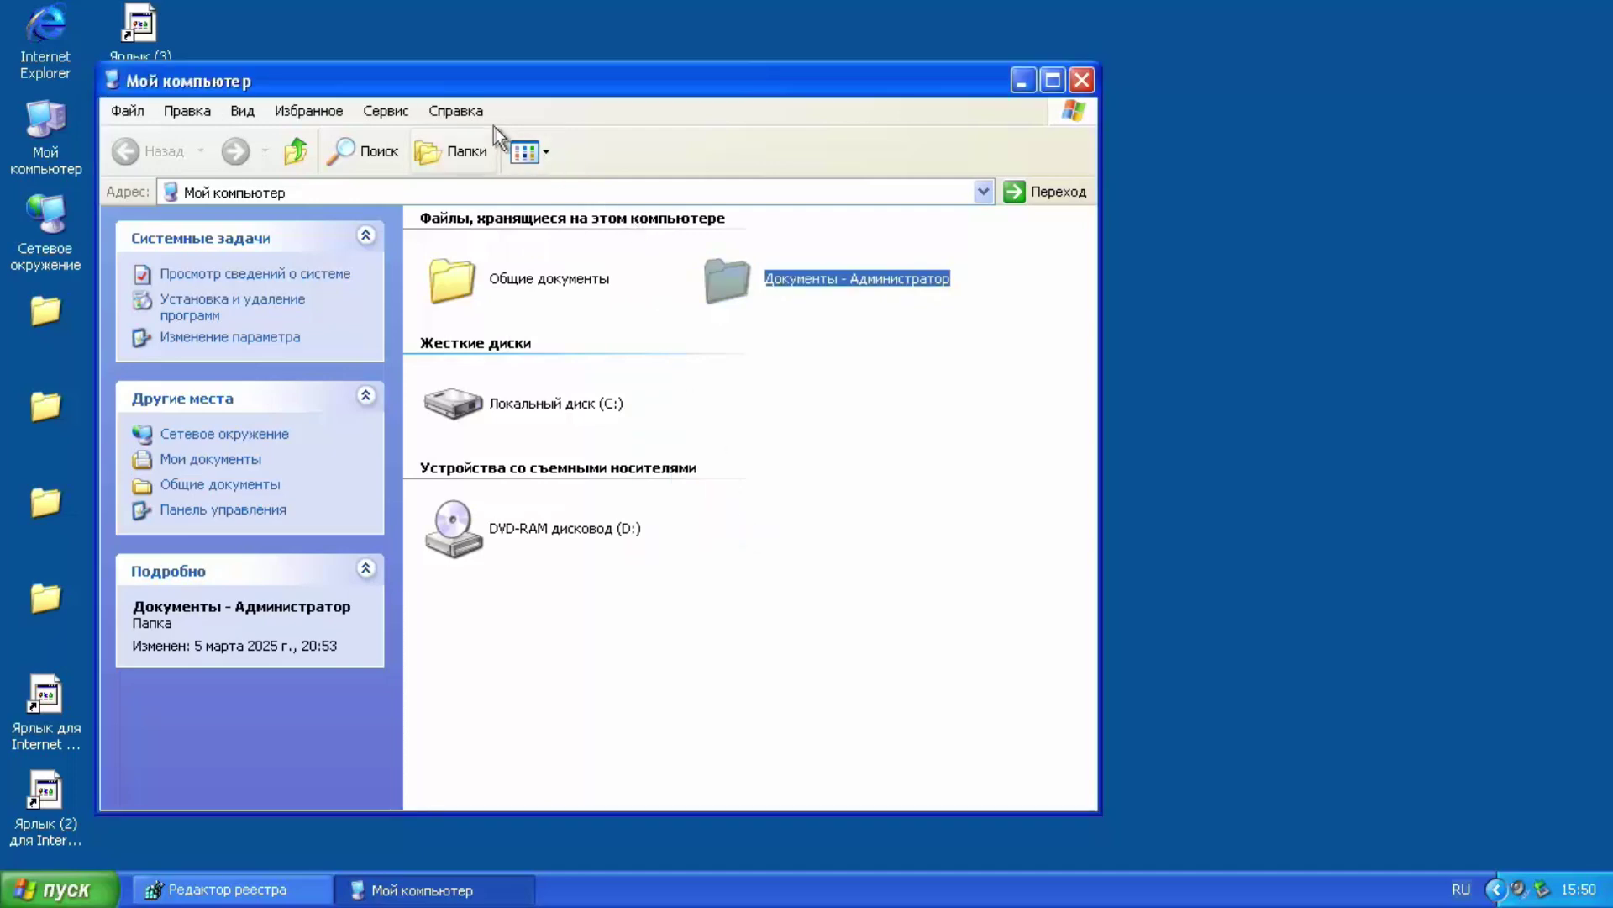
View the Windows version information from the My Computer window, close it, and minimize My Computer
left_click(456, 110)
left_click(494, 192)
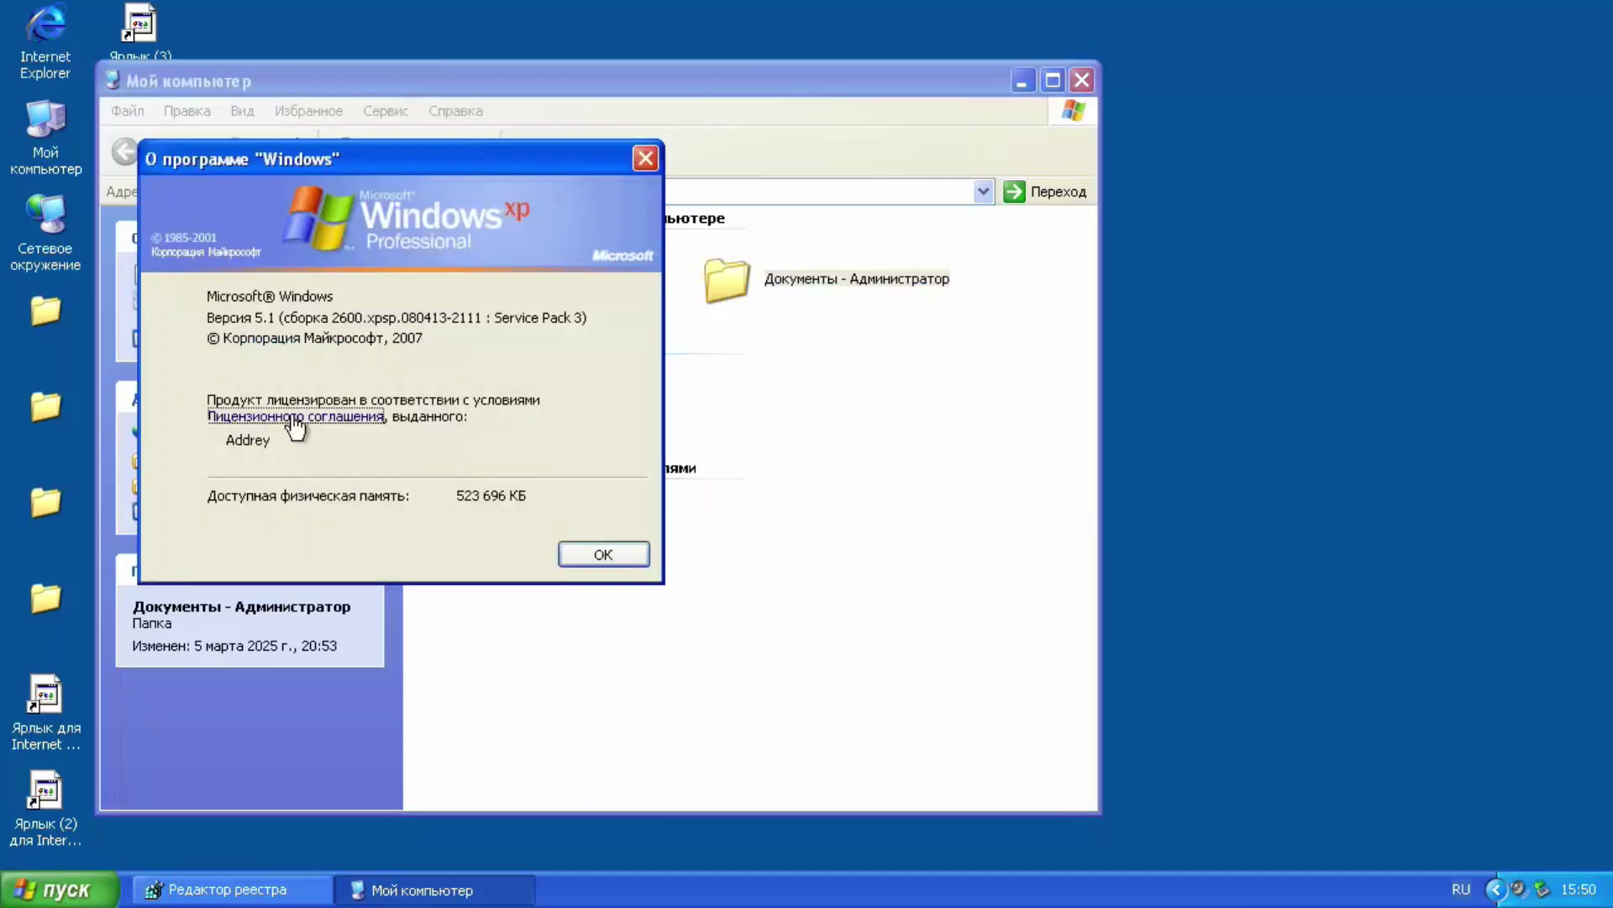
left_click(592, 557)
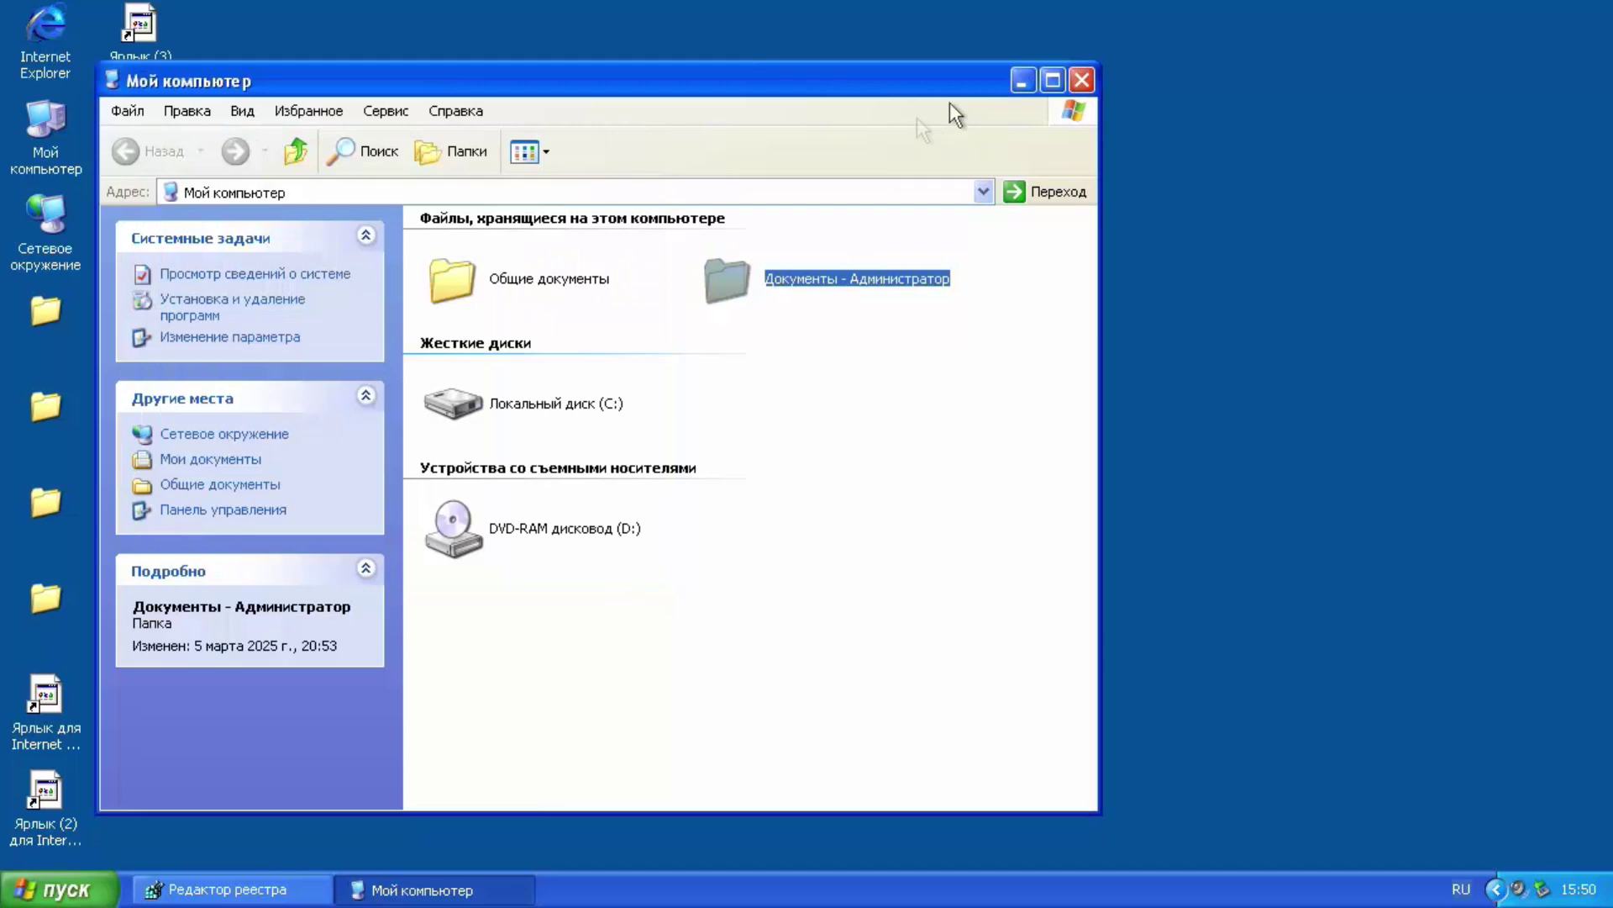
left_click(1018, 80)
Try to launch notepad with the Run command and dismiss the resulting dialog
key("super+r")
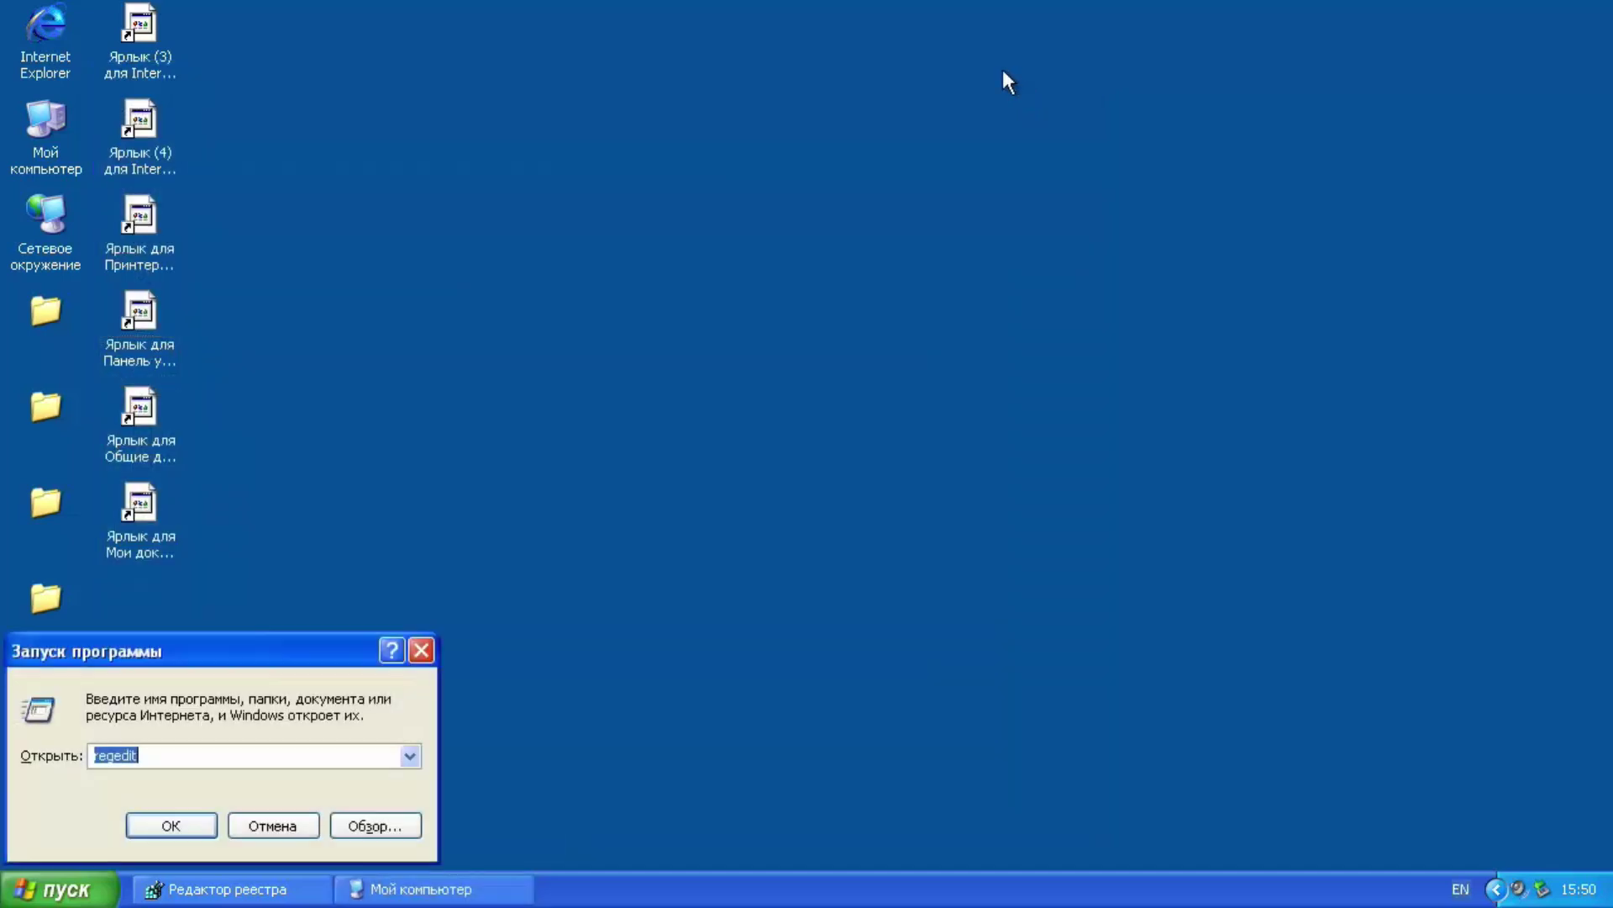
type("notepad")
key("Return")
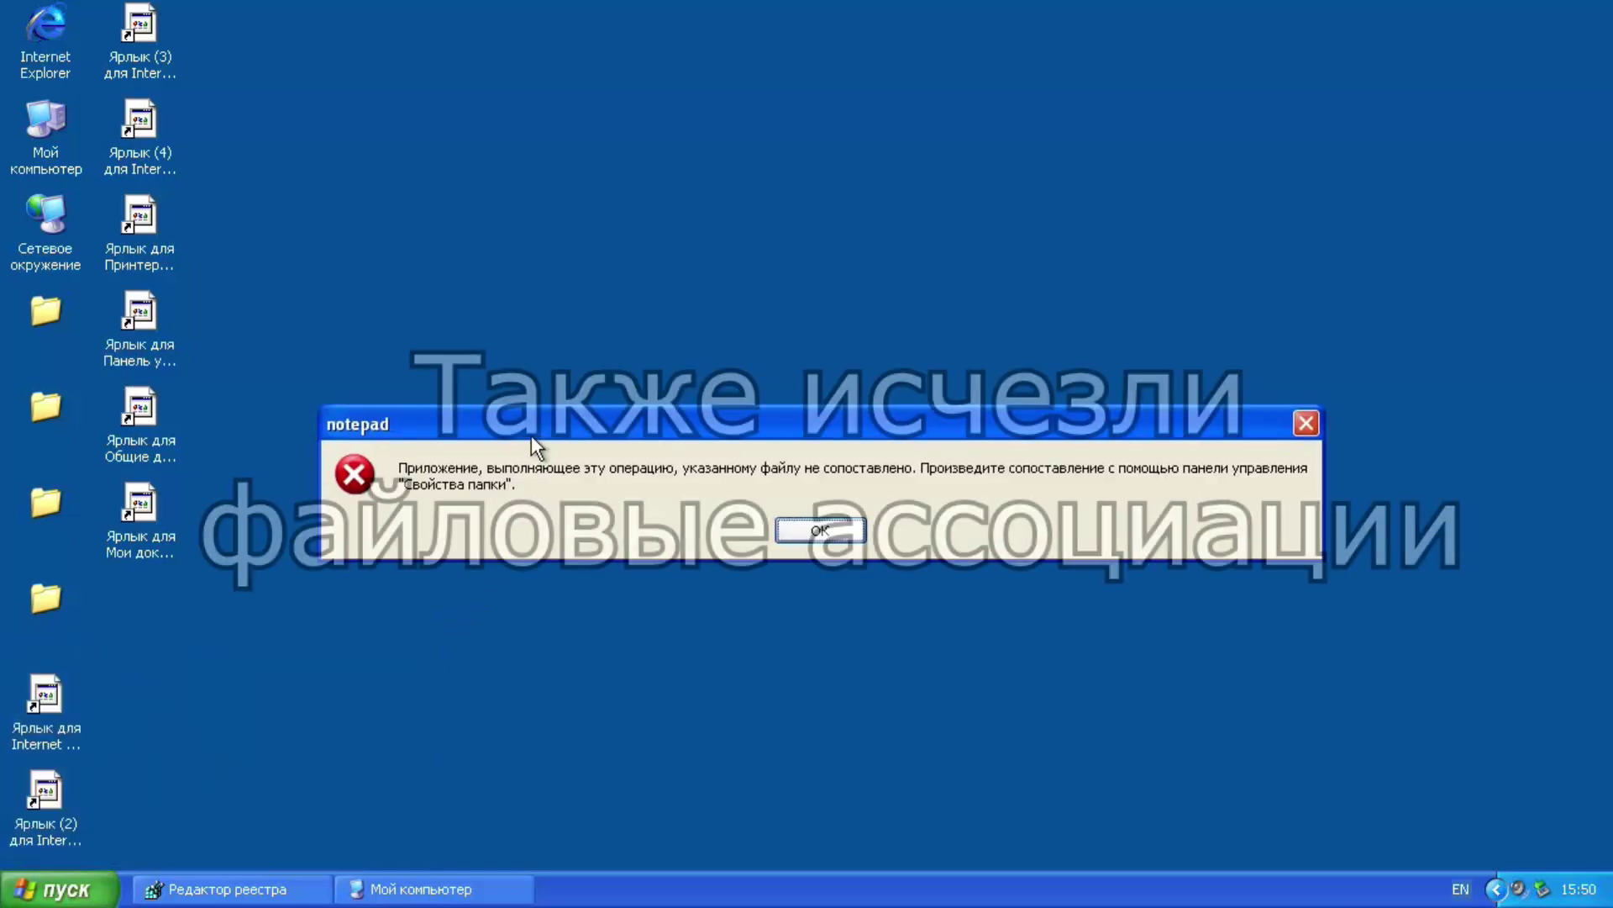
right_click(713, 92)
left_click(755, 189)
left_click(788, 523)
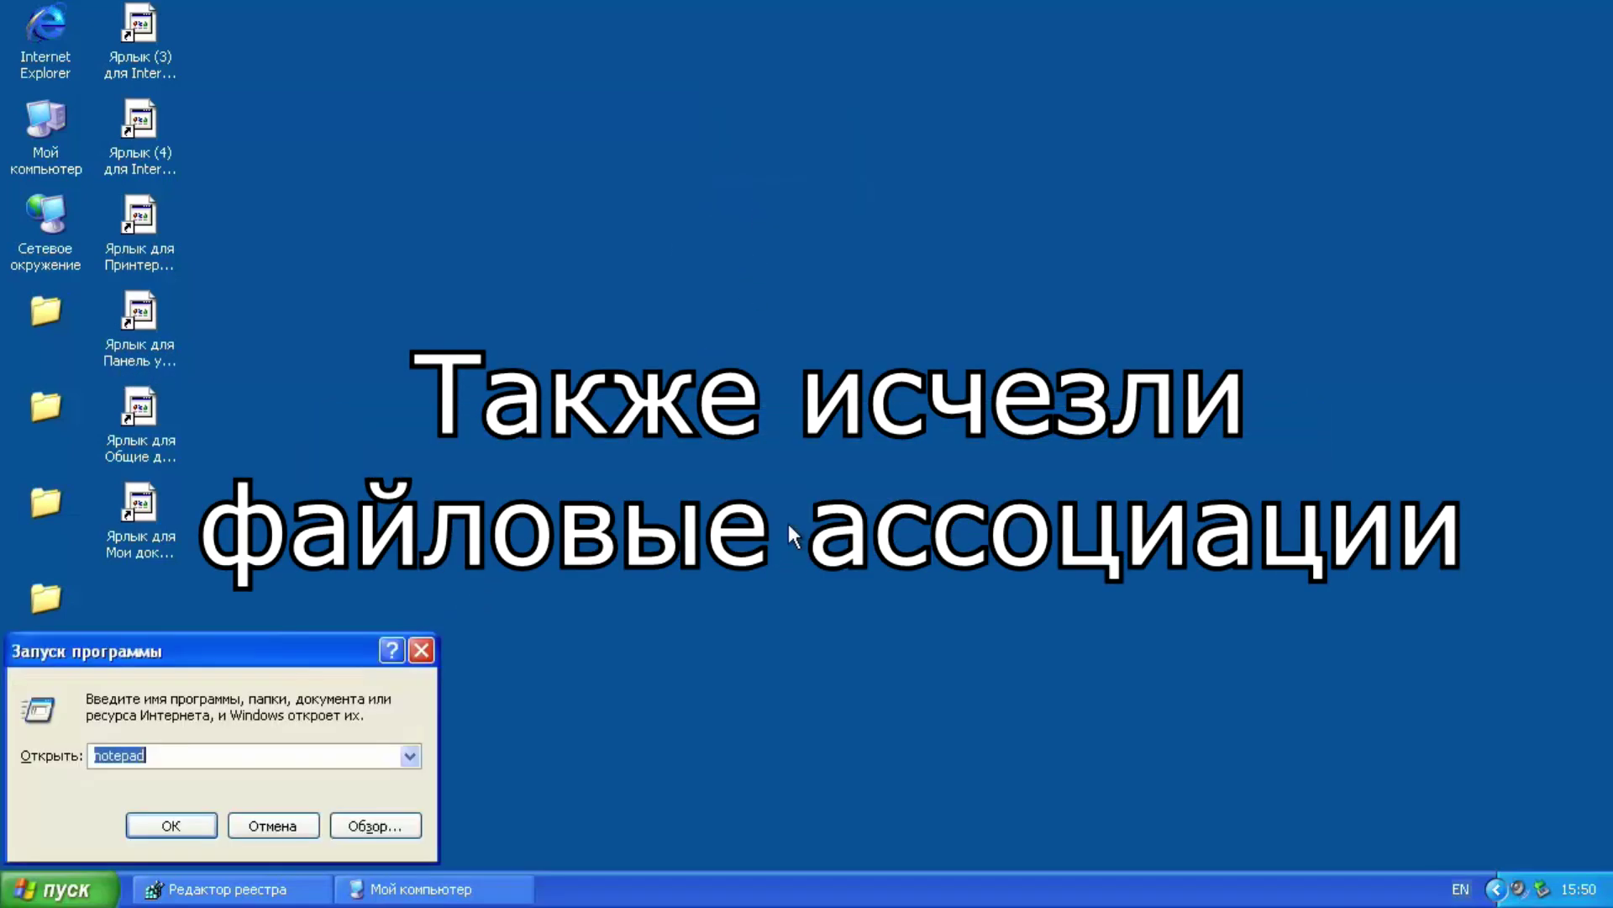
Try to launch rundll32 and calc with the Run command, and close the Run window
type("rundll32")
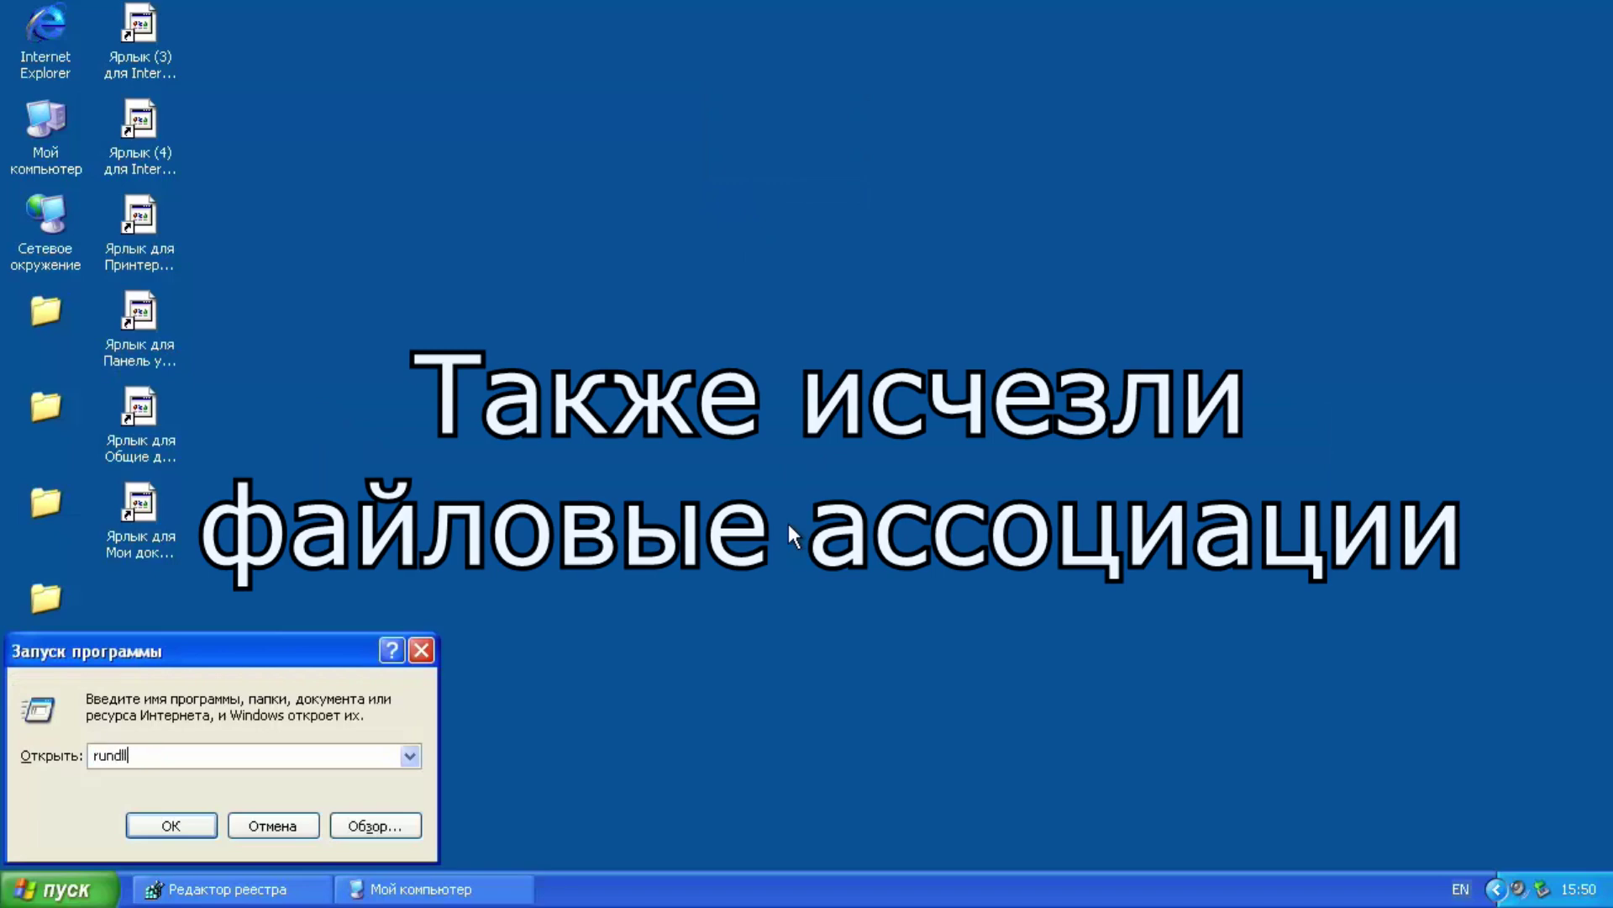
key("Return")
left_click(806, 518)
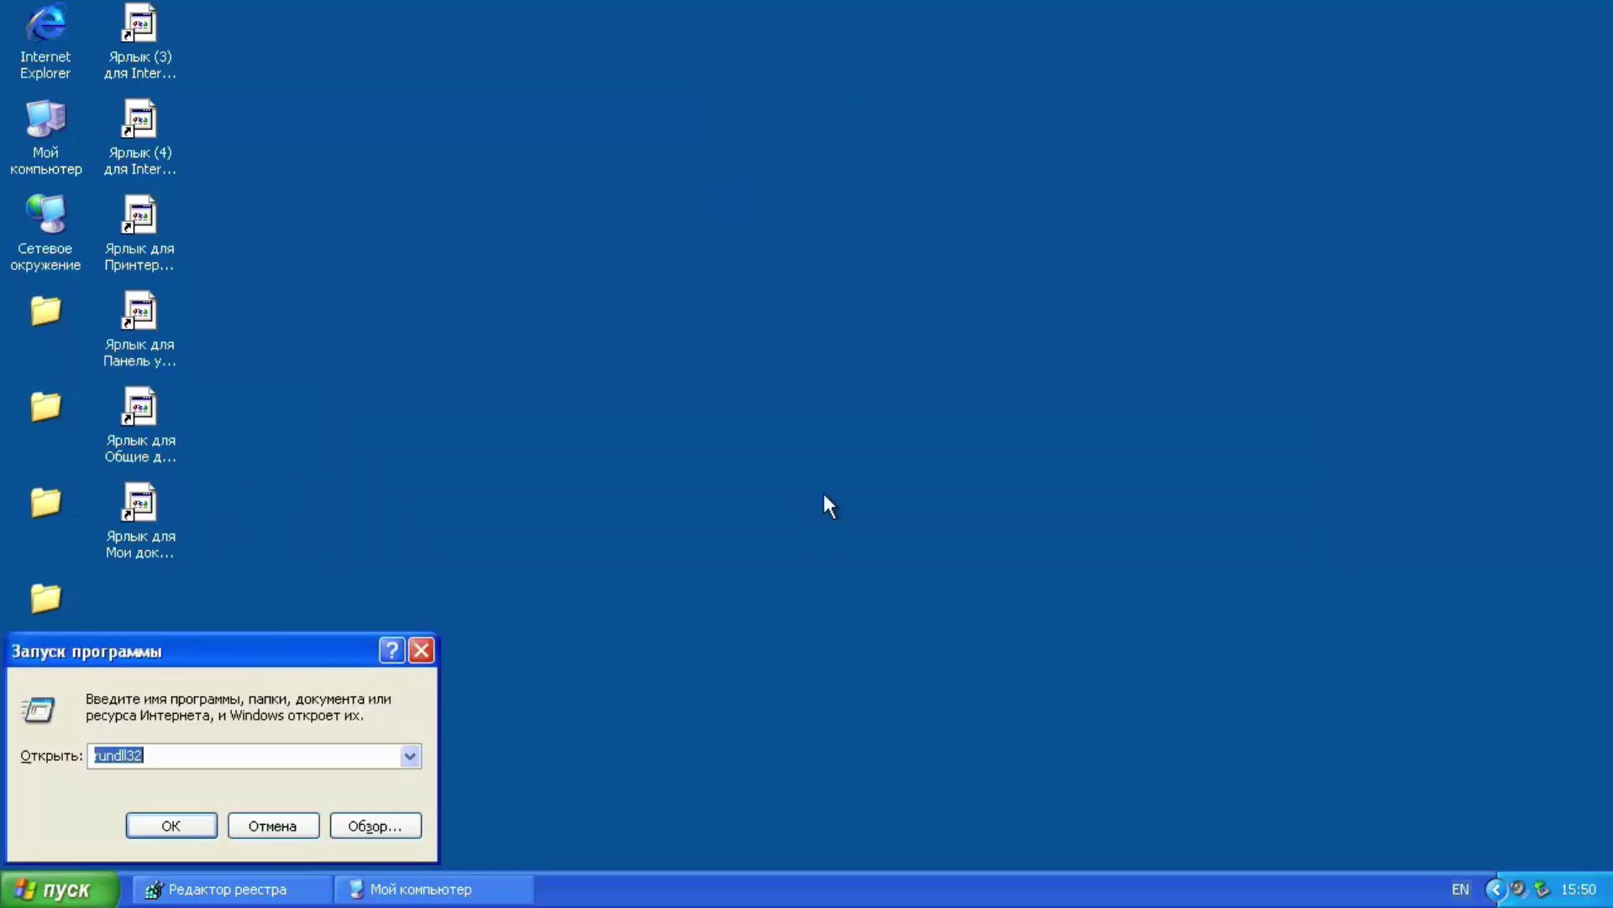
type("calc")
key("Return")
left_click(807, 512)
left_click(272, 824)
Open the taskbar and Start menu properties from the Start menu, cancel them, and open them again from the taskbar
left_click_drag(339, 844, 81, 53)
left_click(282, 234)
left_click(74, 888)
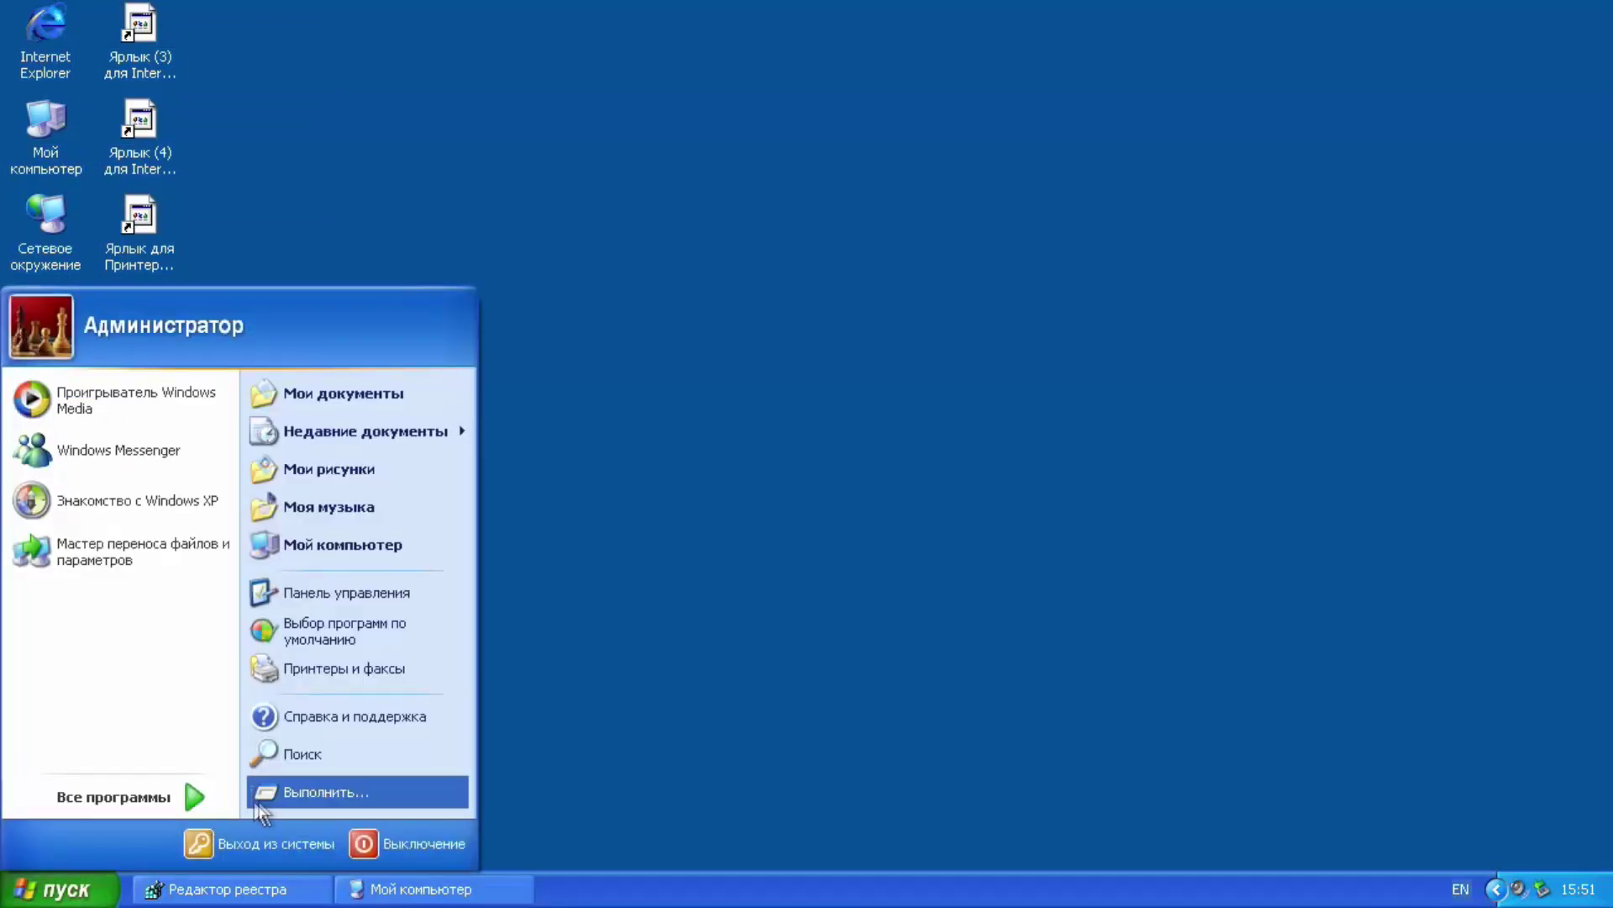
right_click(158, 799)
left_click(187, 812)
left_click(323, 838)
right_click(739, 889)
left_click(748, 878)
Open Task Manager from the taskbar, reposition its window, and view its version information
right_click(746, 893)
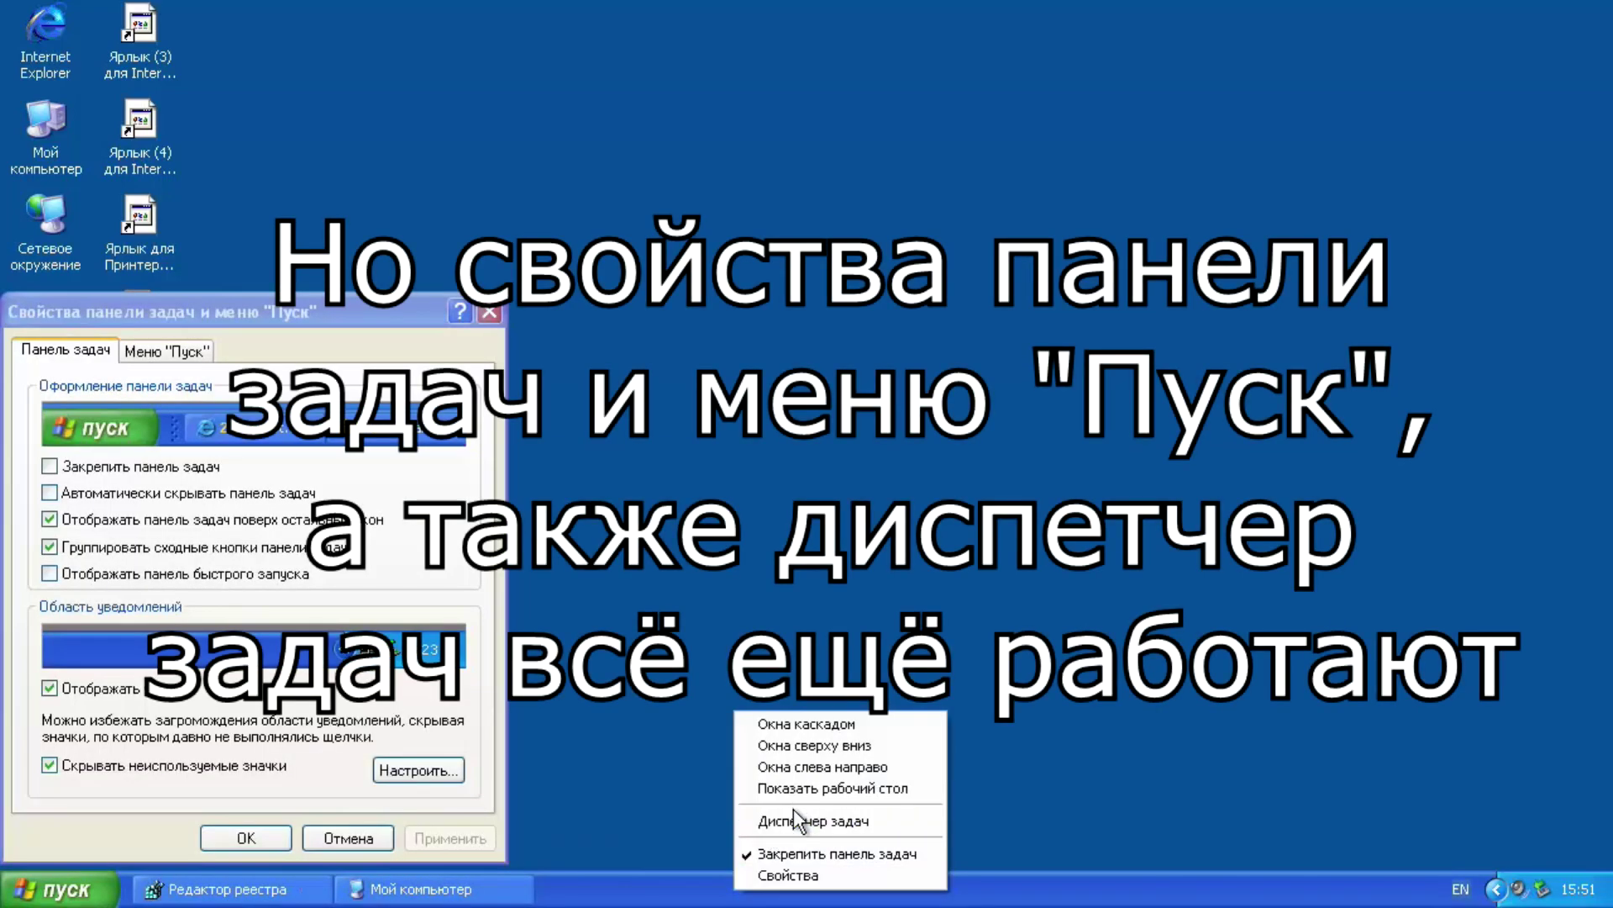
left_click(793, 810)
left_click_drag(212, 33, 606, 88)
left_click(810, 118)
left_click(825, 178)
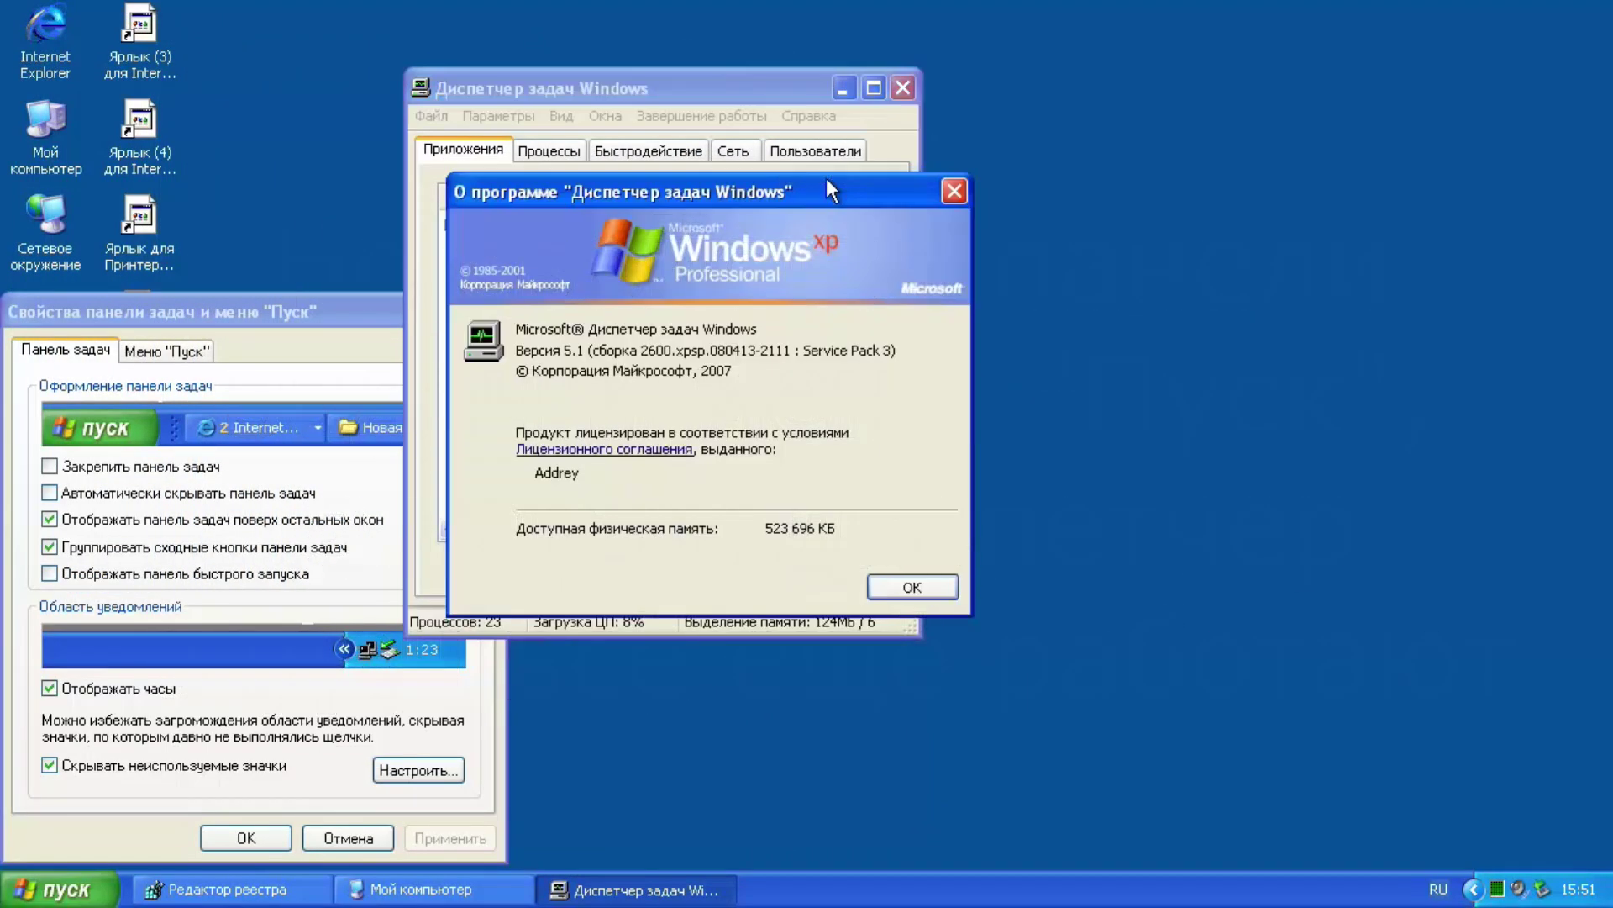
left_click(954, 191)
View Task Manager's processes, performance, network and users pages, and return to the applications page
left_click(549, 148)
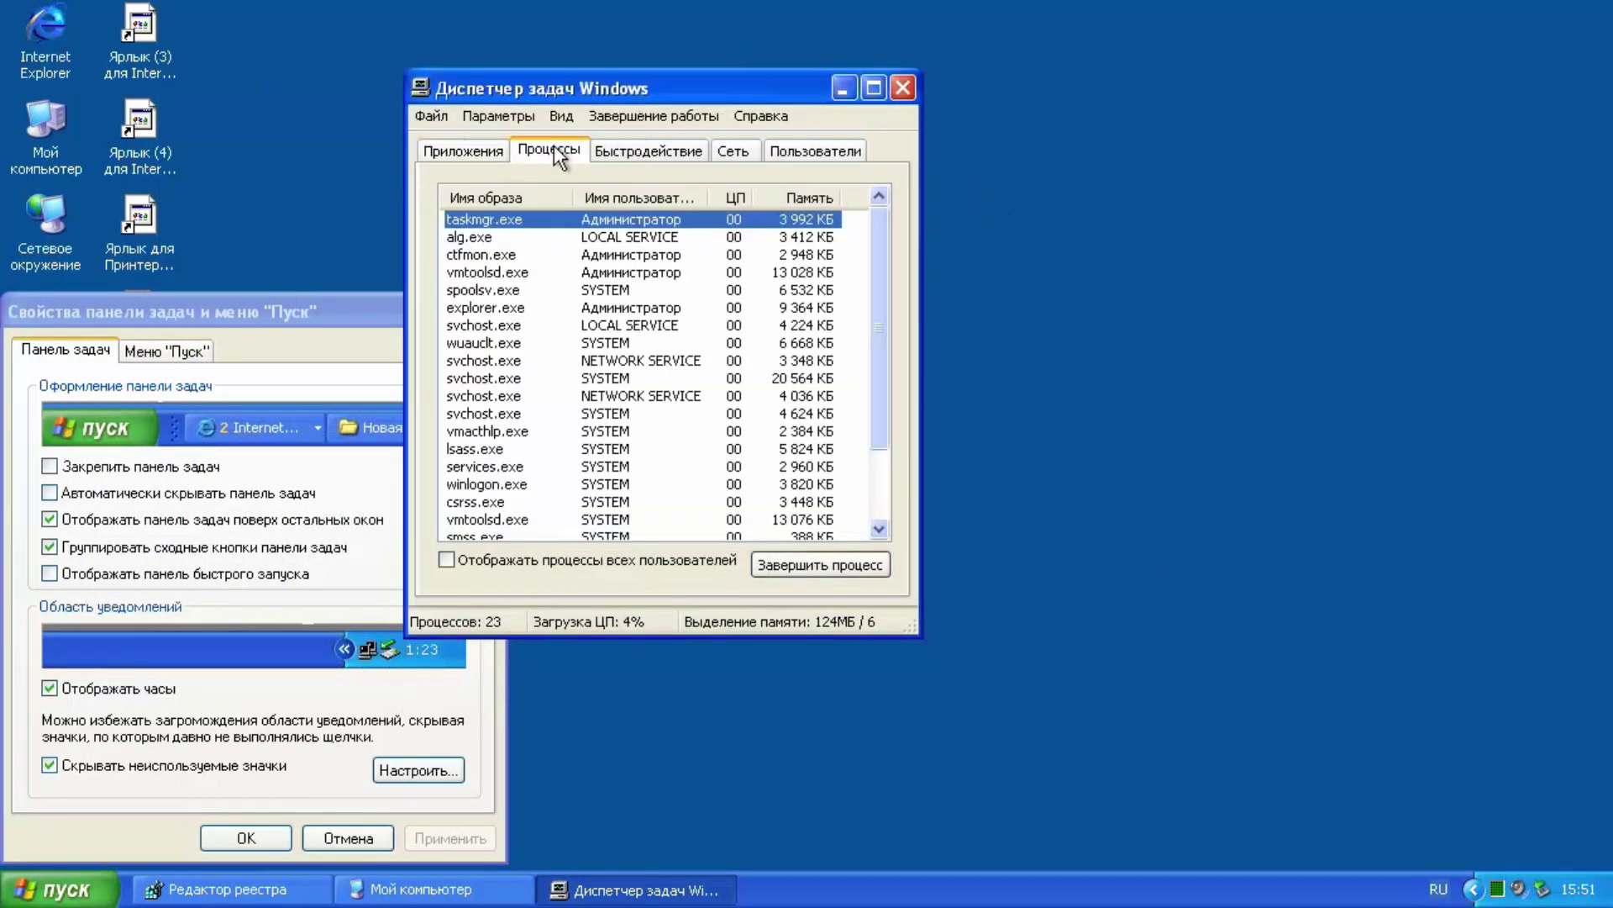
left_click(612, 153)
left_click(733, 151)
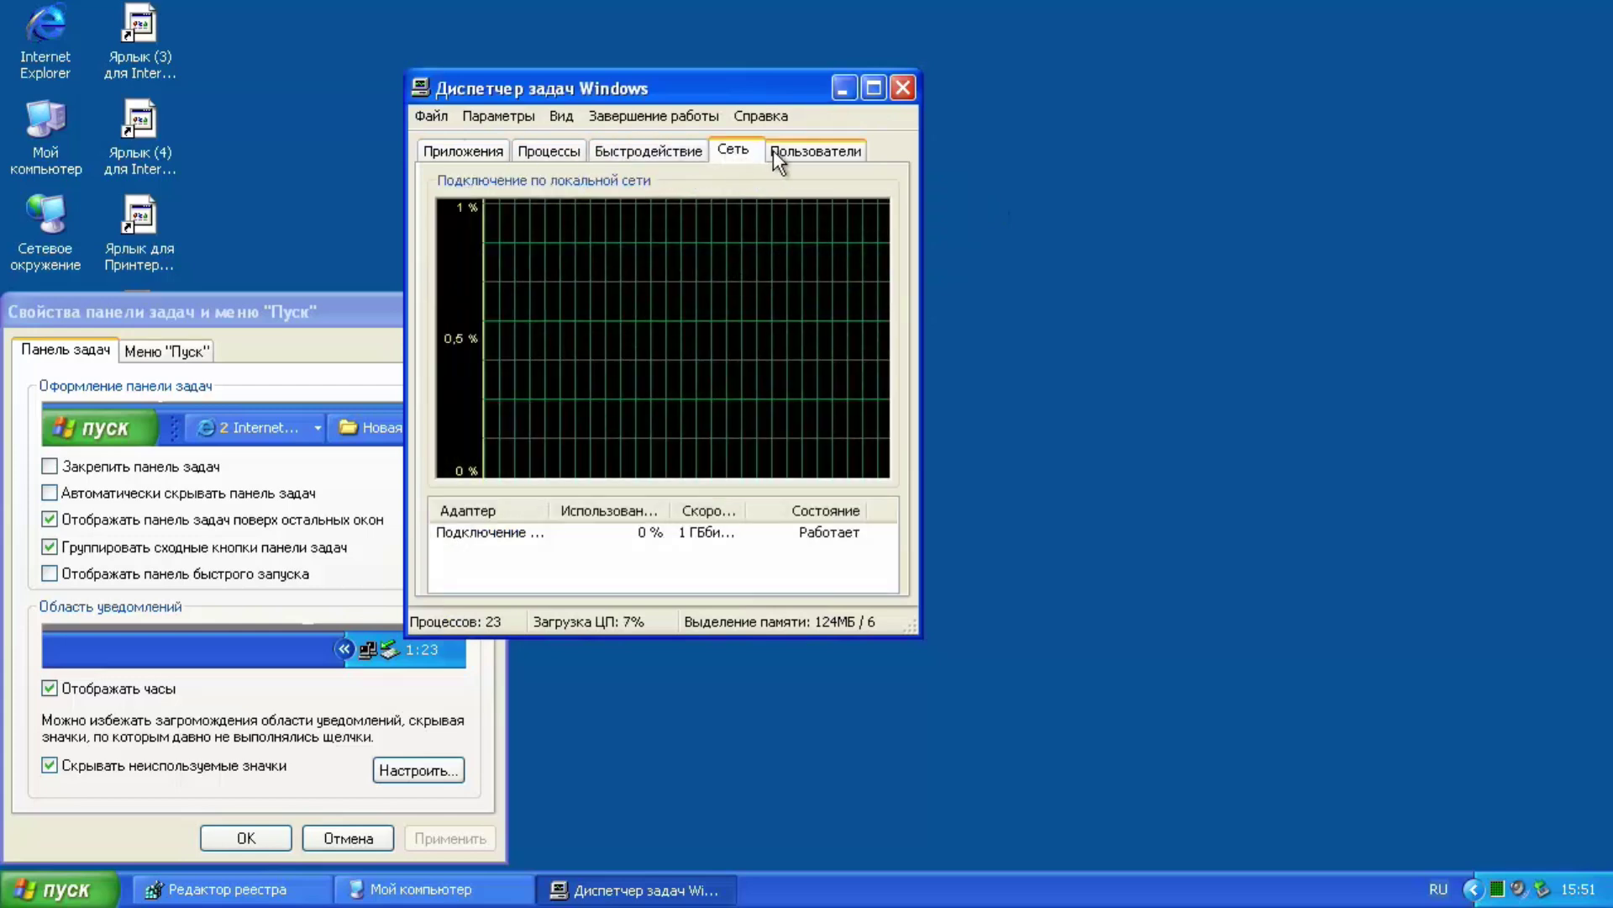
left_click(812, 151)
left_click(469, 150)
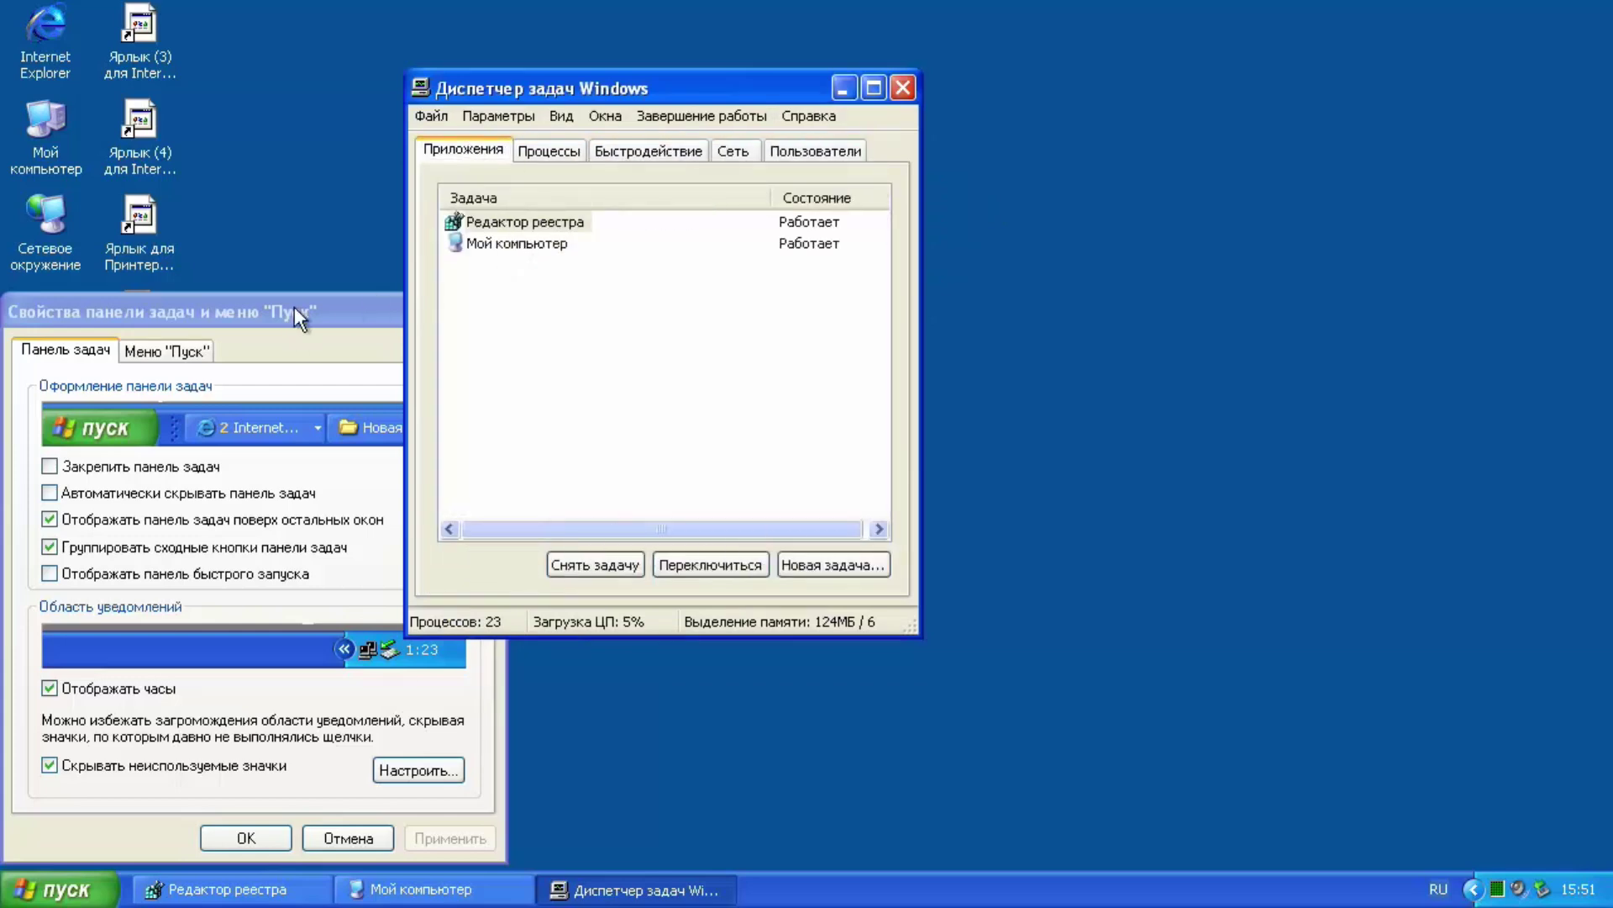
Move the taskbar properties and Task Manager windows apart and close both of them
left_click_drag(294, 307, 311, 170)
left_click_drag(617, 88, 946, 93)
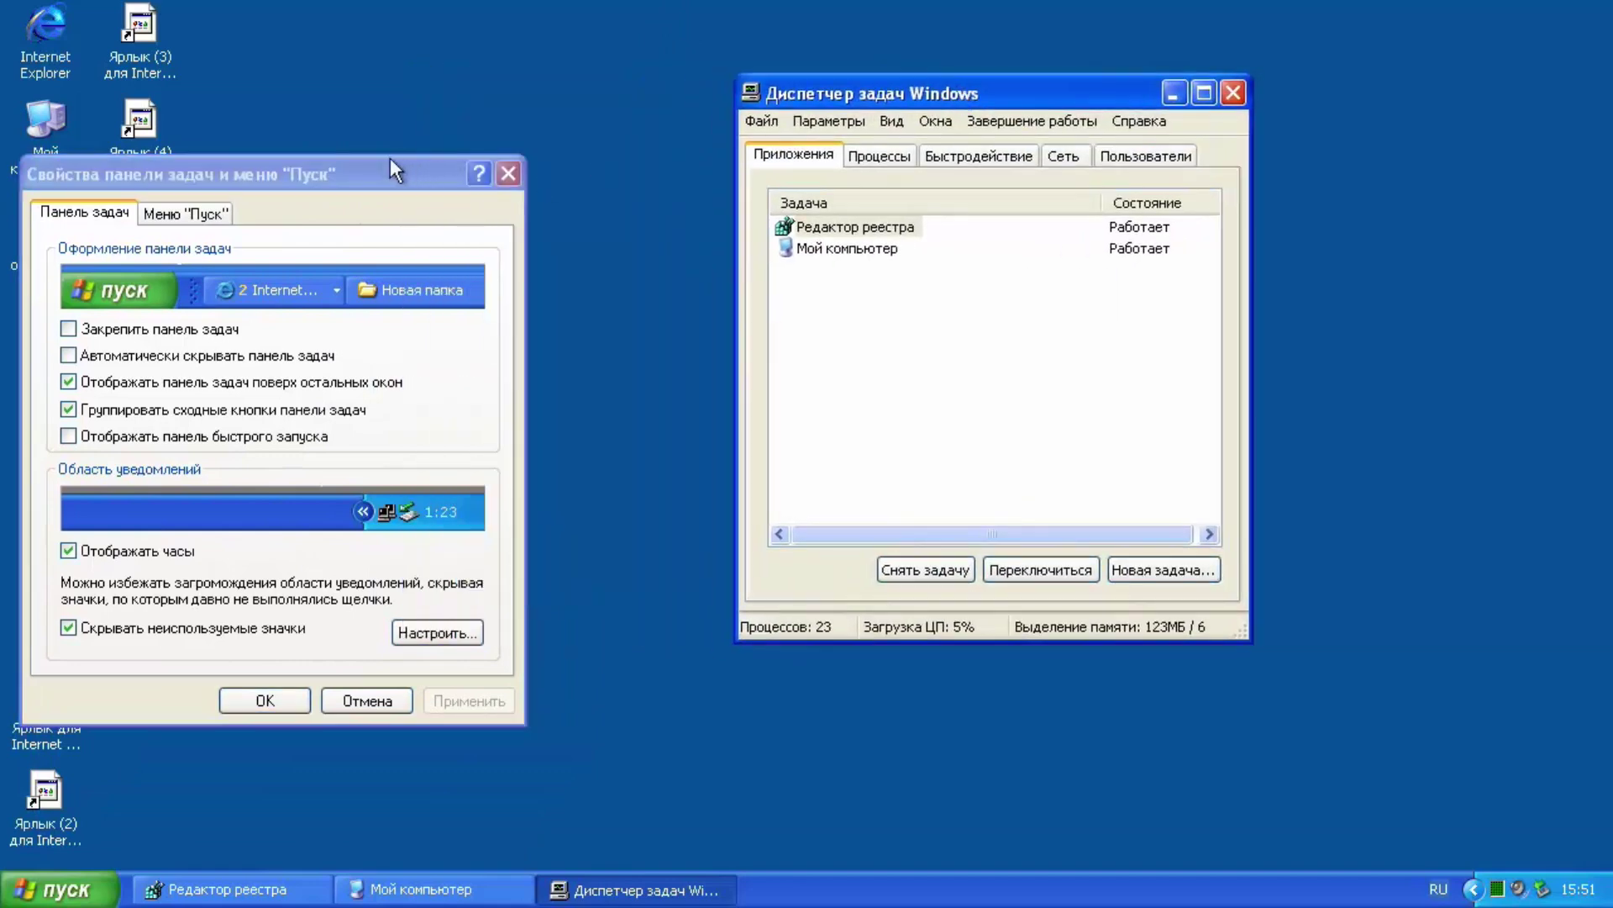
left_click_drag(394, 170, 454, 205)
left_click(592, 192)
left_click(1233, 93)
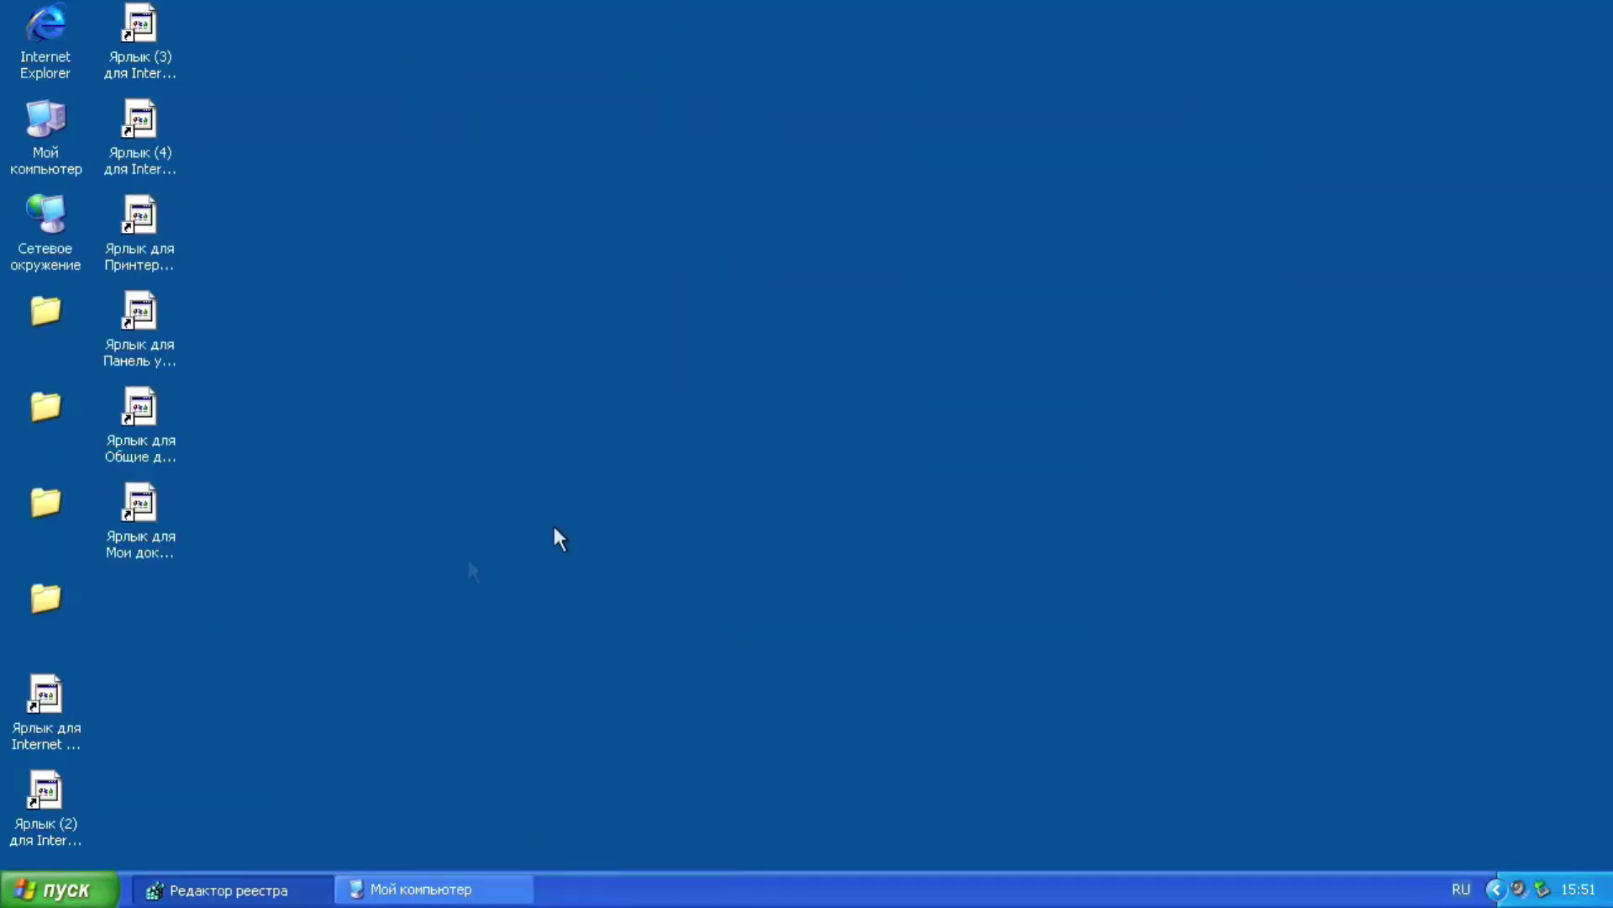
Try to open the default programs settings and My Documents from the Start menu, and restore and close the My Computer window
left_click(67, 874)
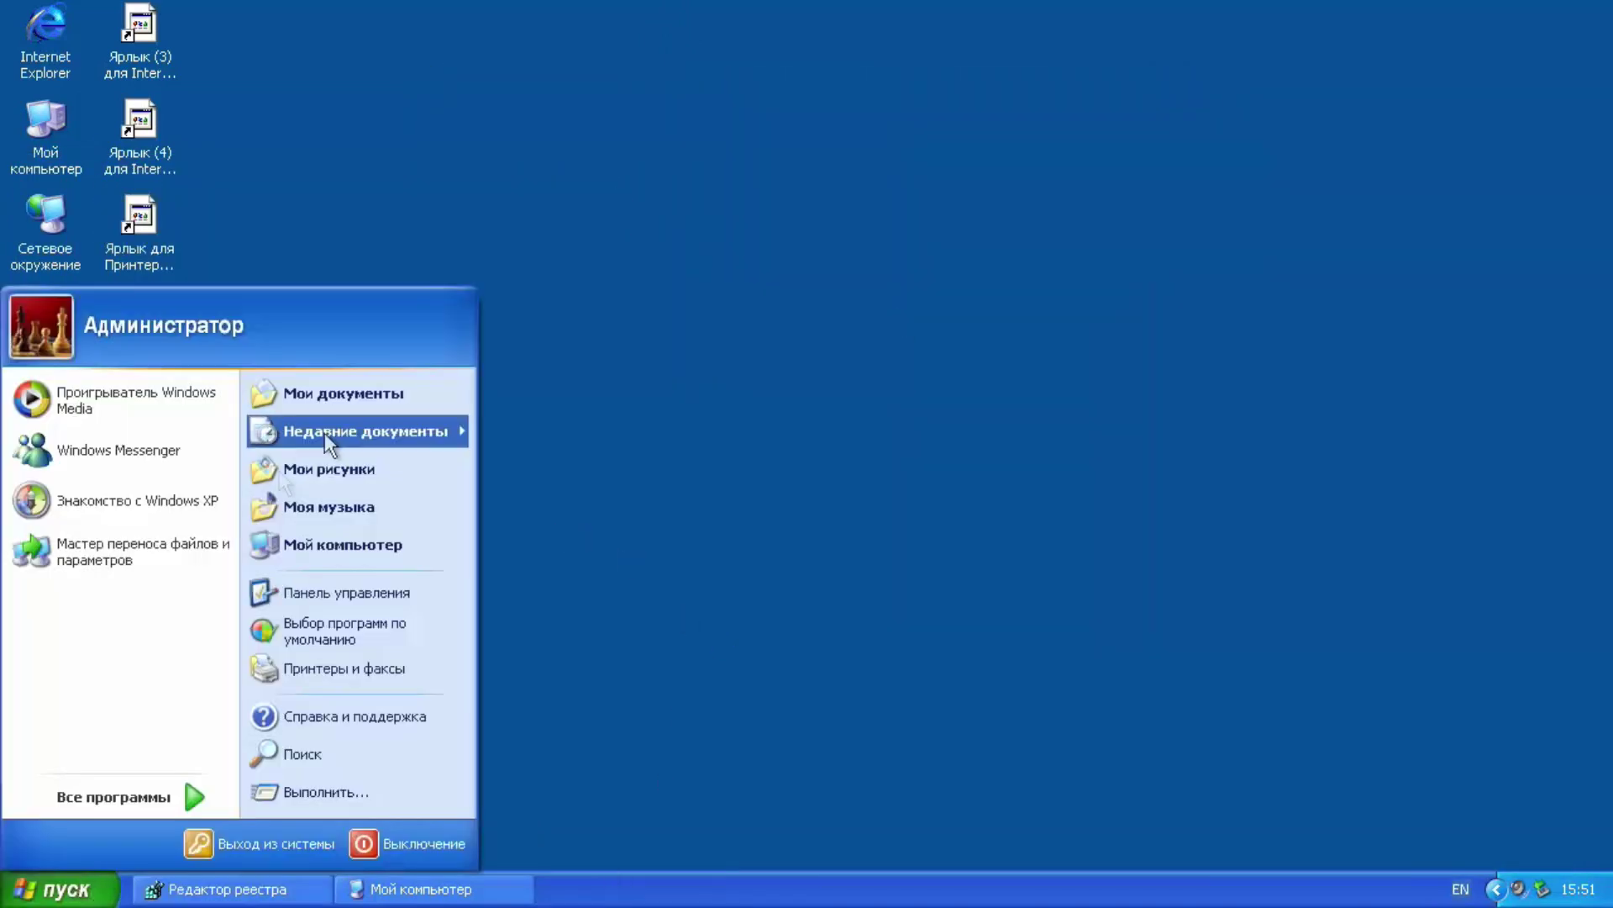
left_click(352, 617)
left_click(50, 890)
left_click(315, 392)
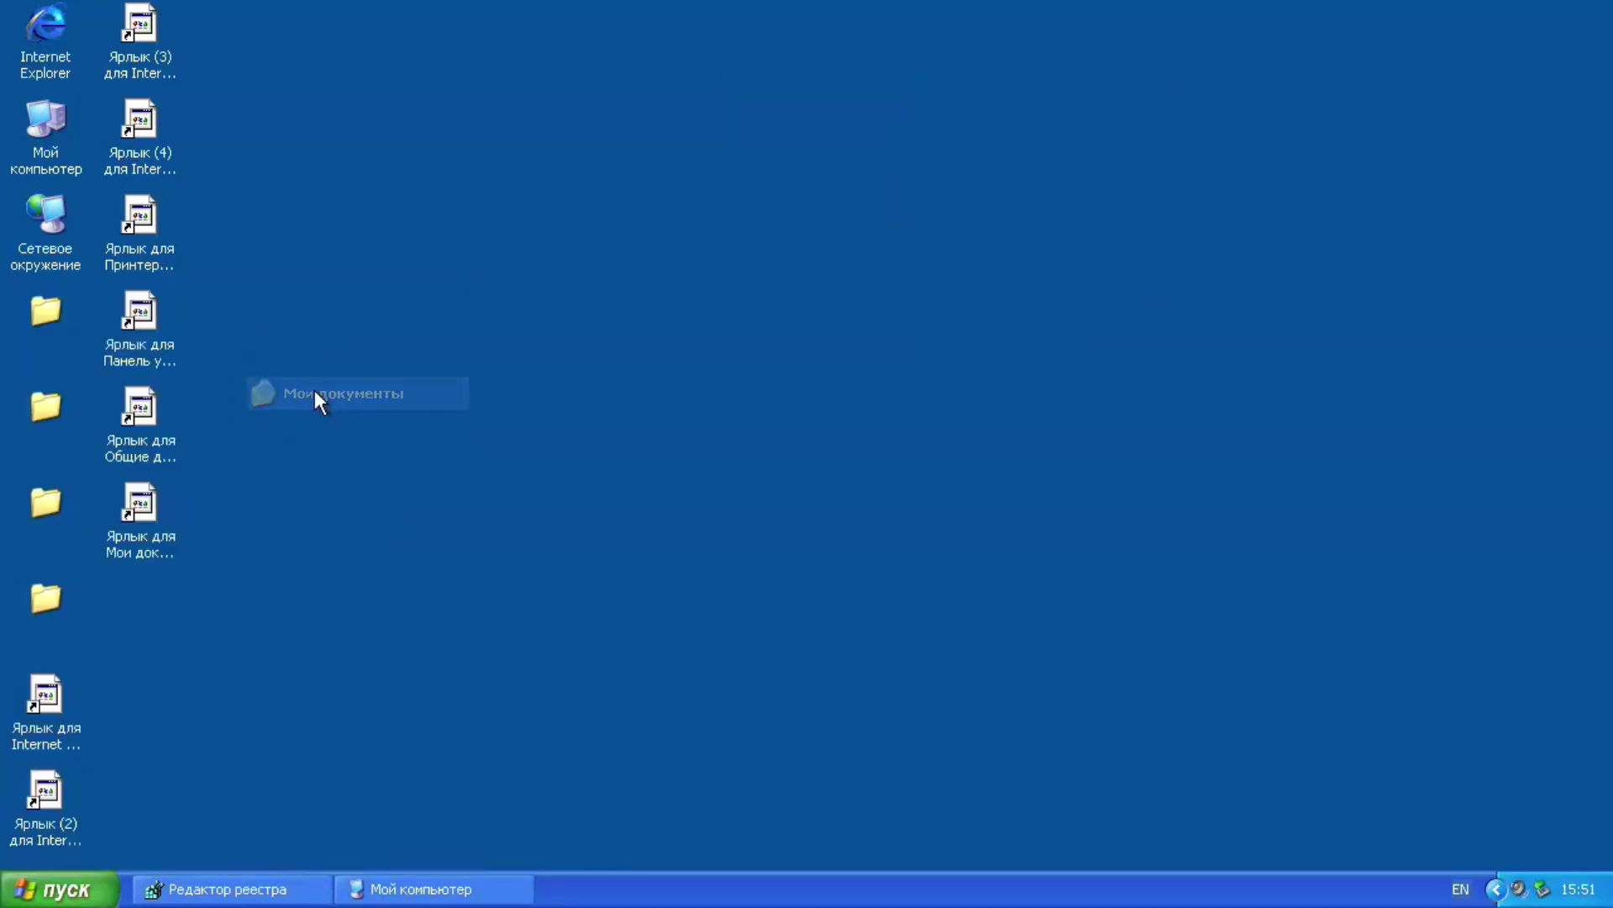
left_click(436, 874)
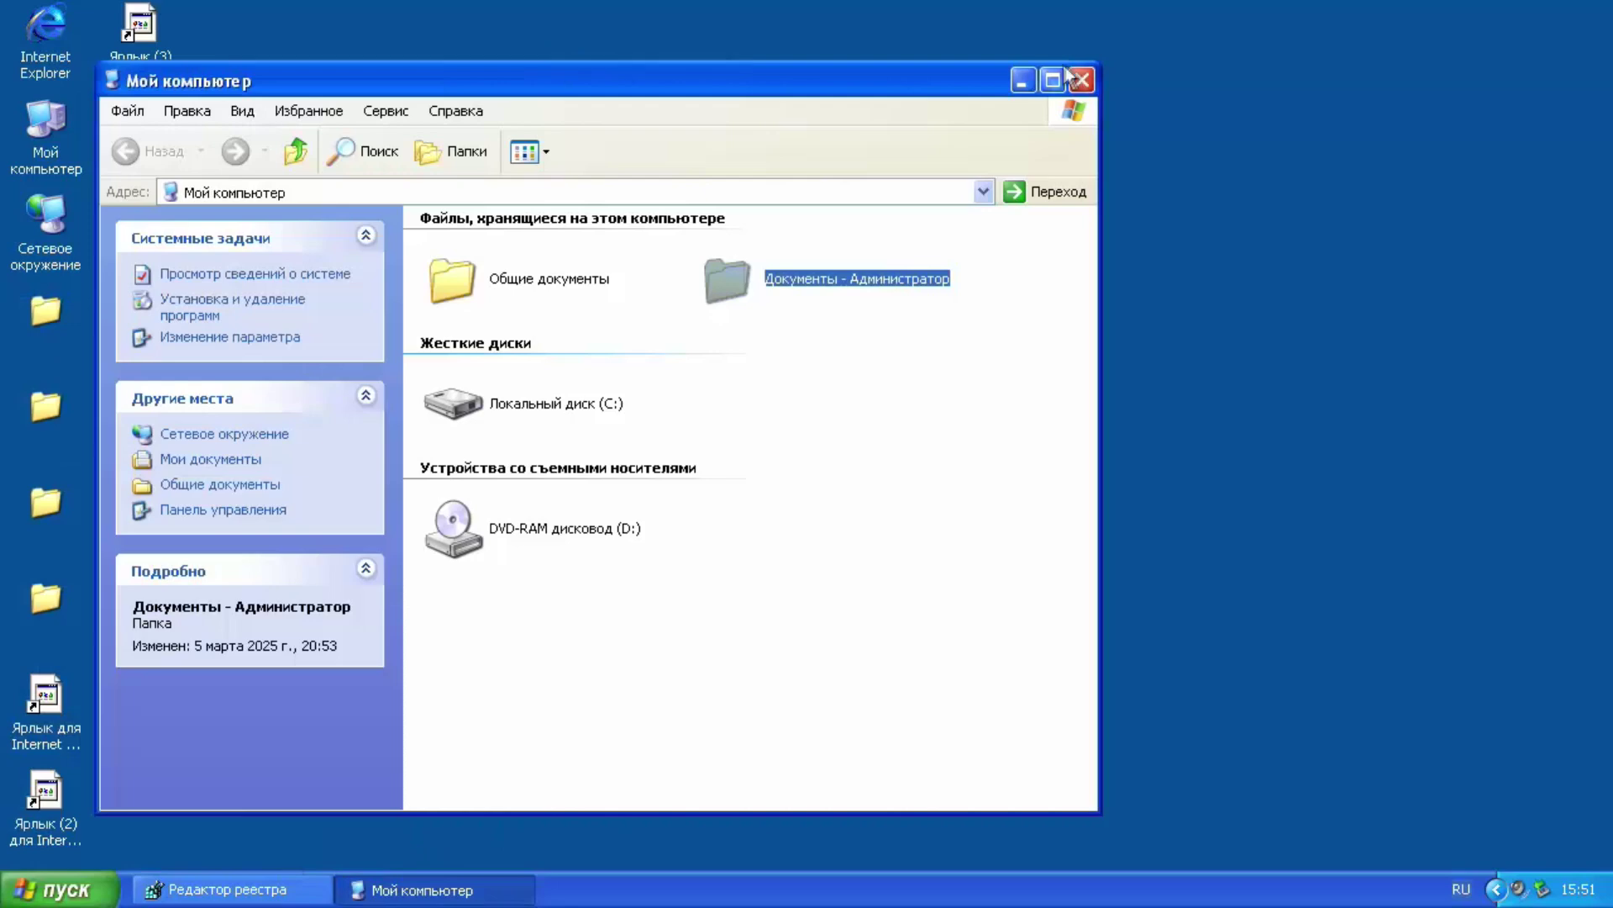
left_click(1079, 80)
Open the network drive mapping window from the My Computer icon, try browsing for a folder, cancel, and repeat opening and cancelling it
right_click(47, 133)
left_click(100, 211)
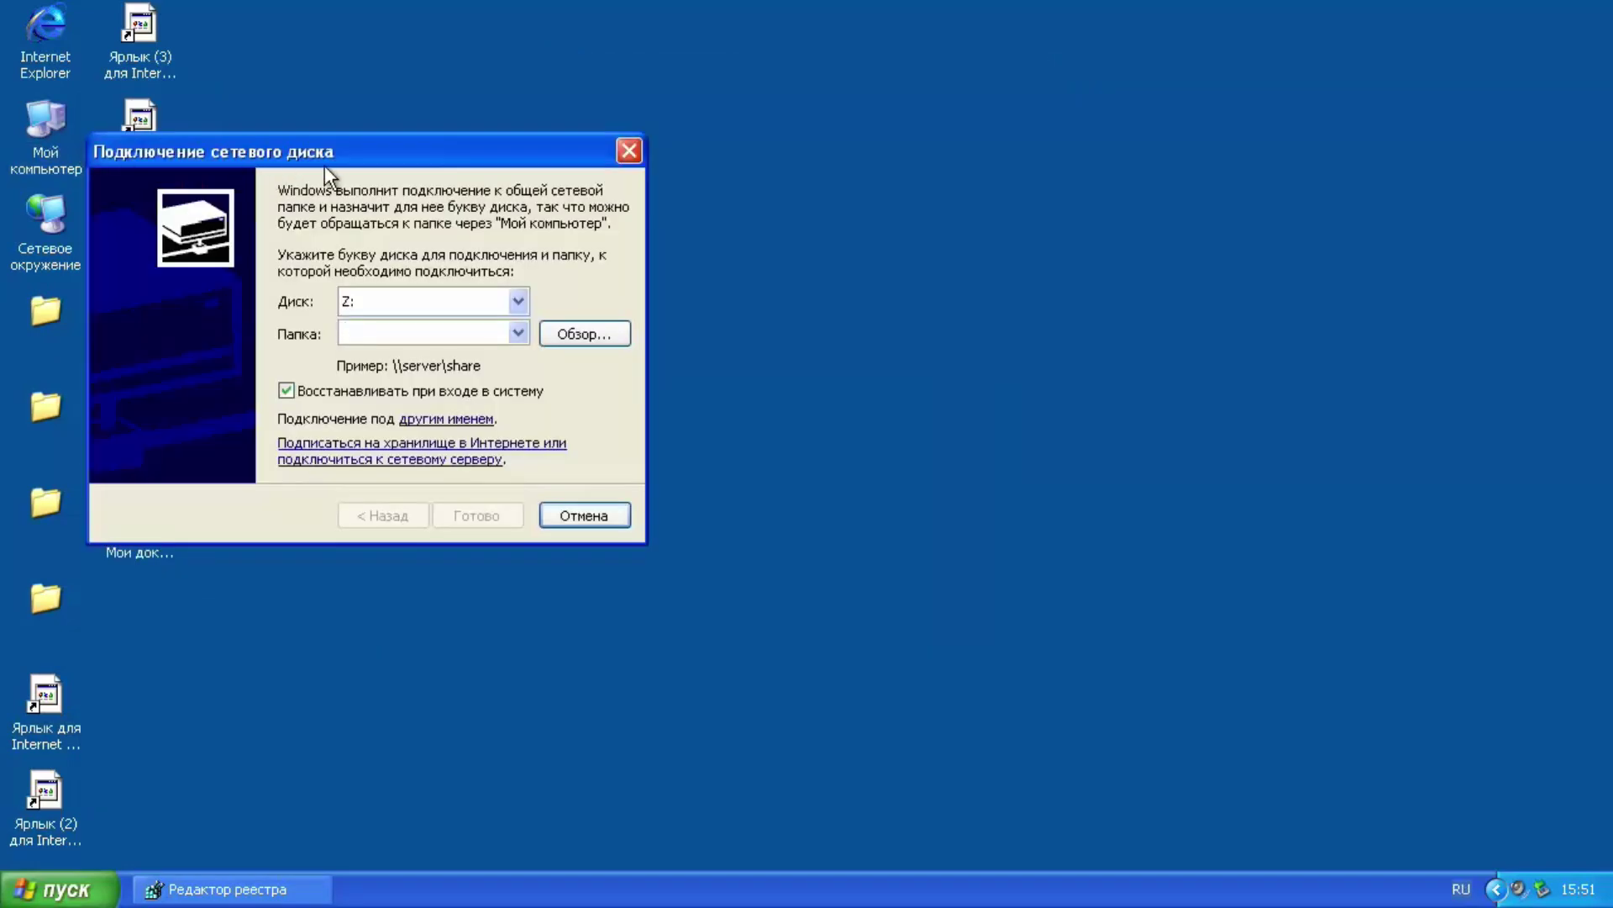
left_click(916, 351)
left_click(824, 603)
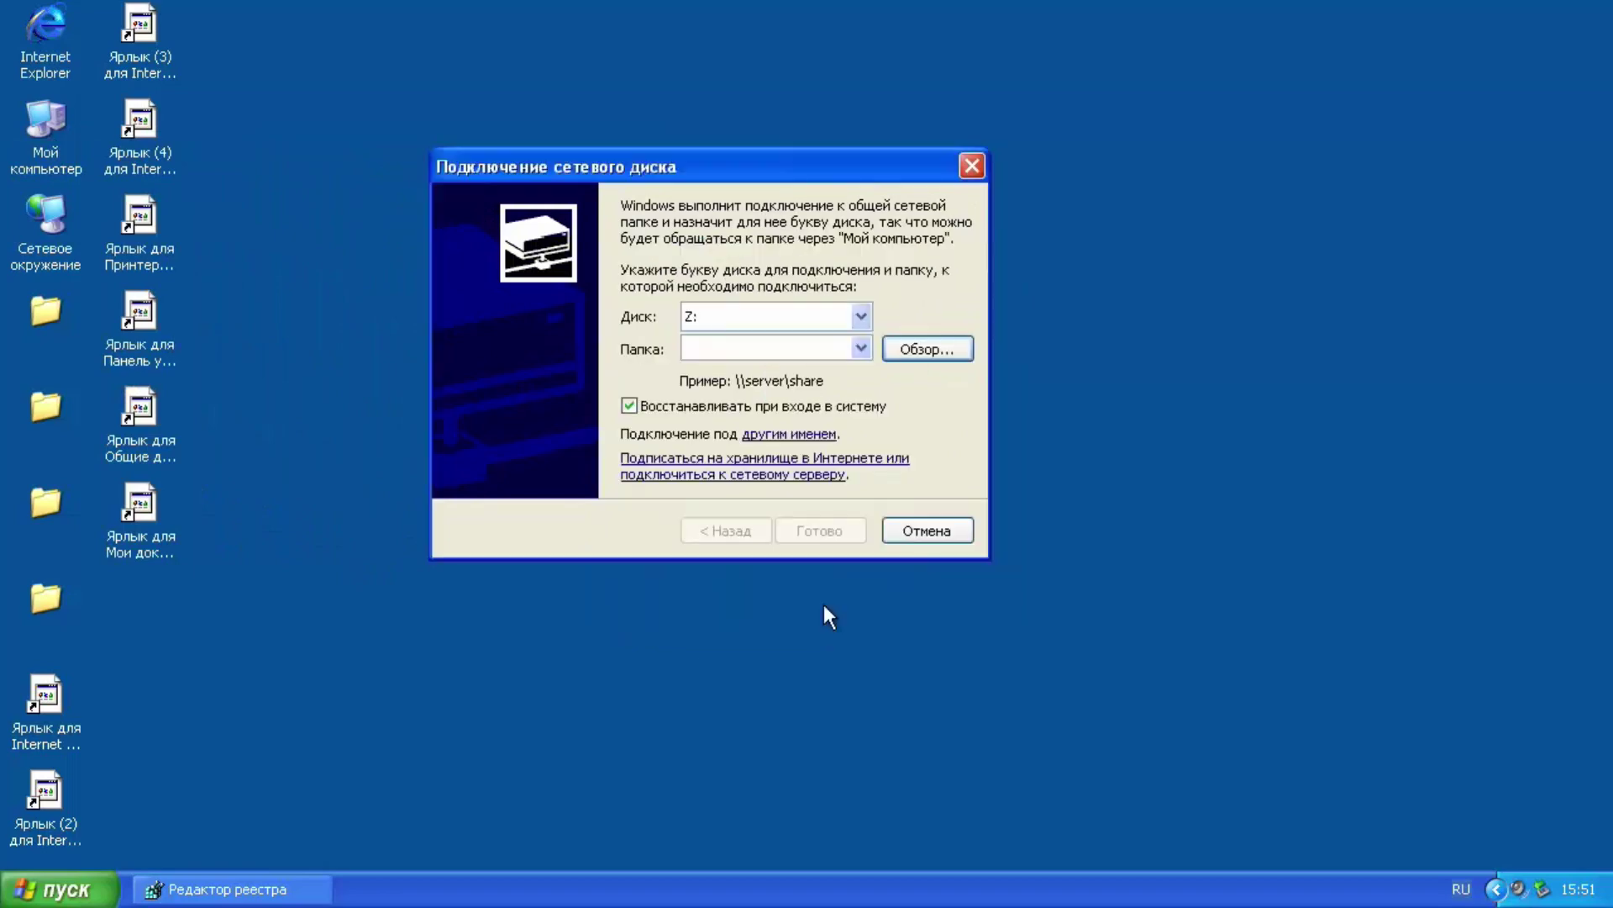
left_click(911, 516)
right_click(47, 149)
left_click(69, 225)
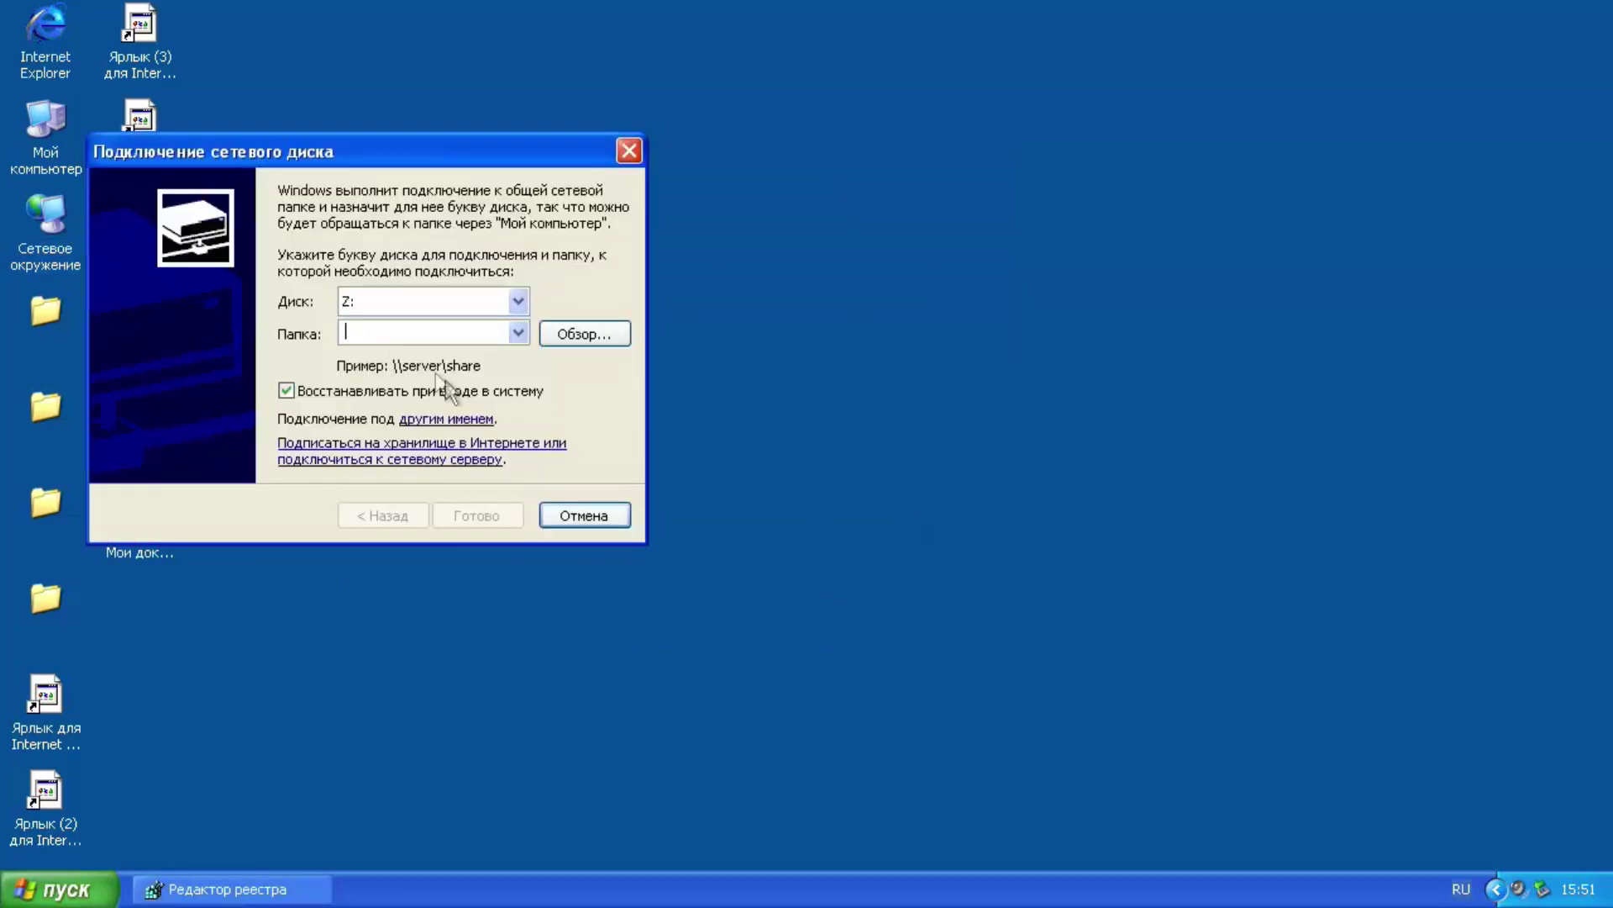
left_click(584, 515)
Restore the Registry Editor, select HKEY_CLASSES_ROOT, view the editor's version information, and close the editor
left_click(227, 889)
left_click(236, 225)
left_click(234, 206)
left_click(353, 159)
left_click(367, 215)
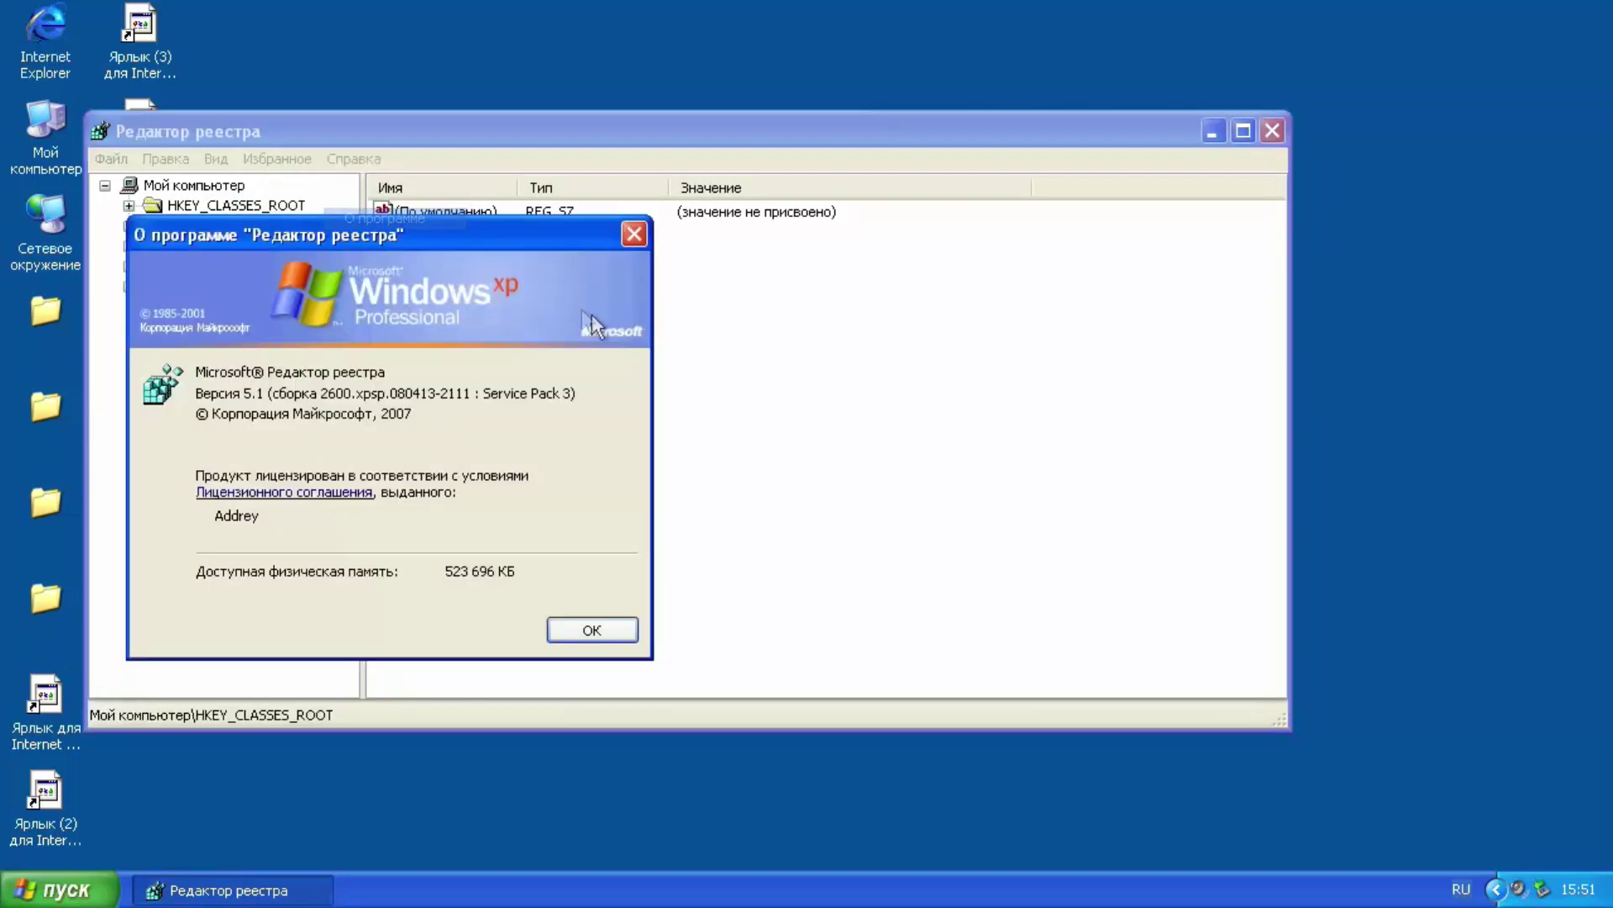
left_click(634, 234)
left_click(1272, 130)
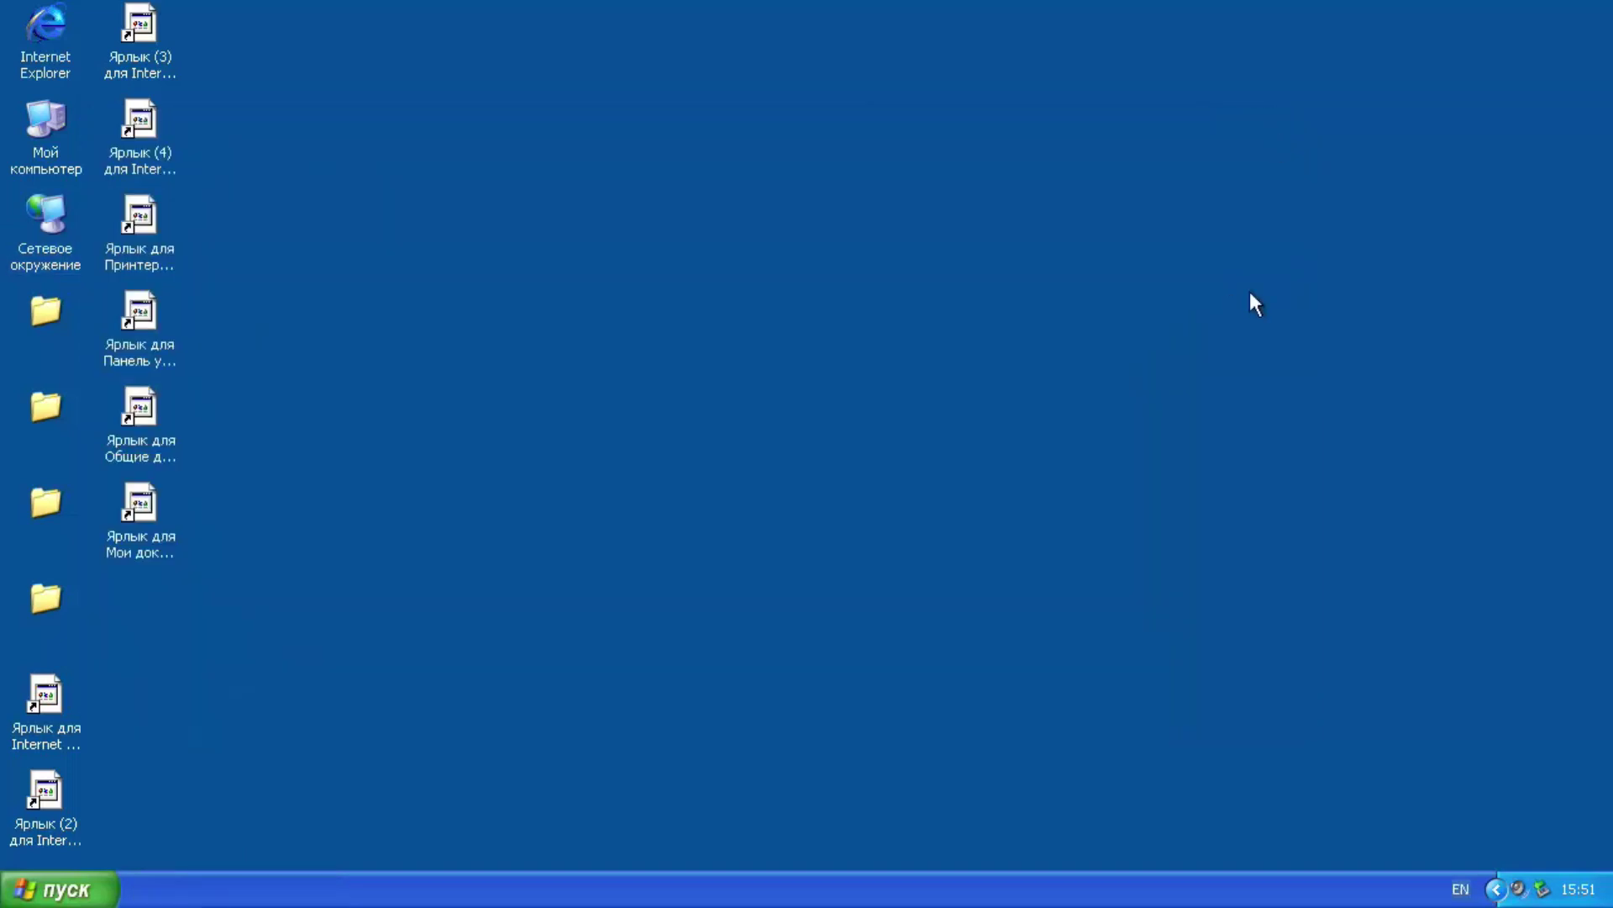
Try three times to restart the computer from the Start menu
left_click(97, 889)
left_click(408, 854)
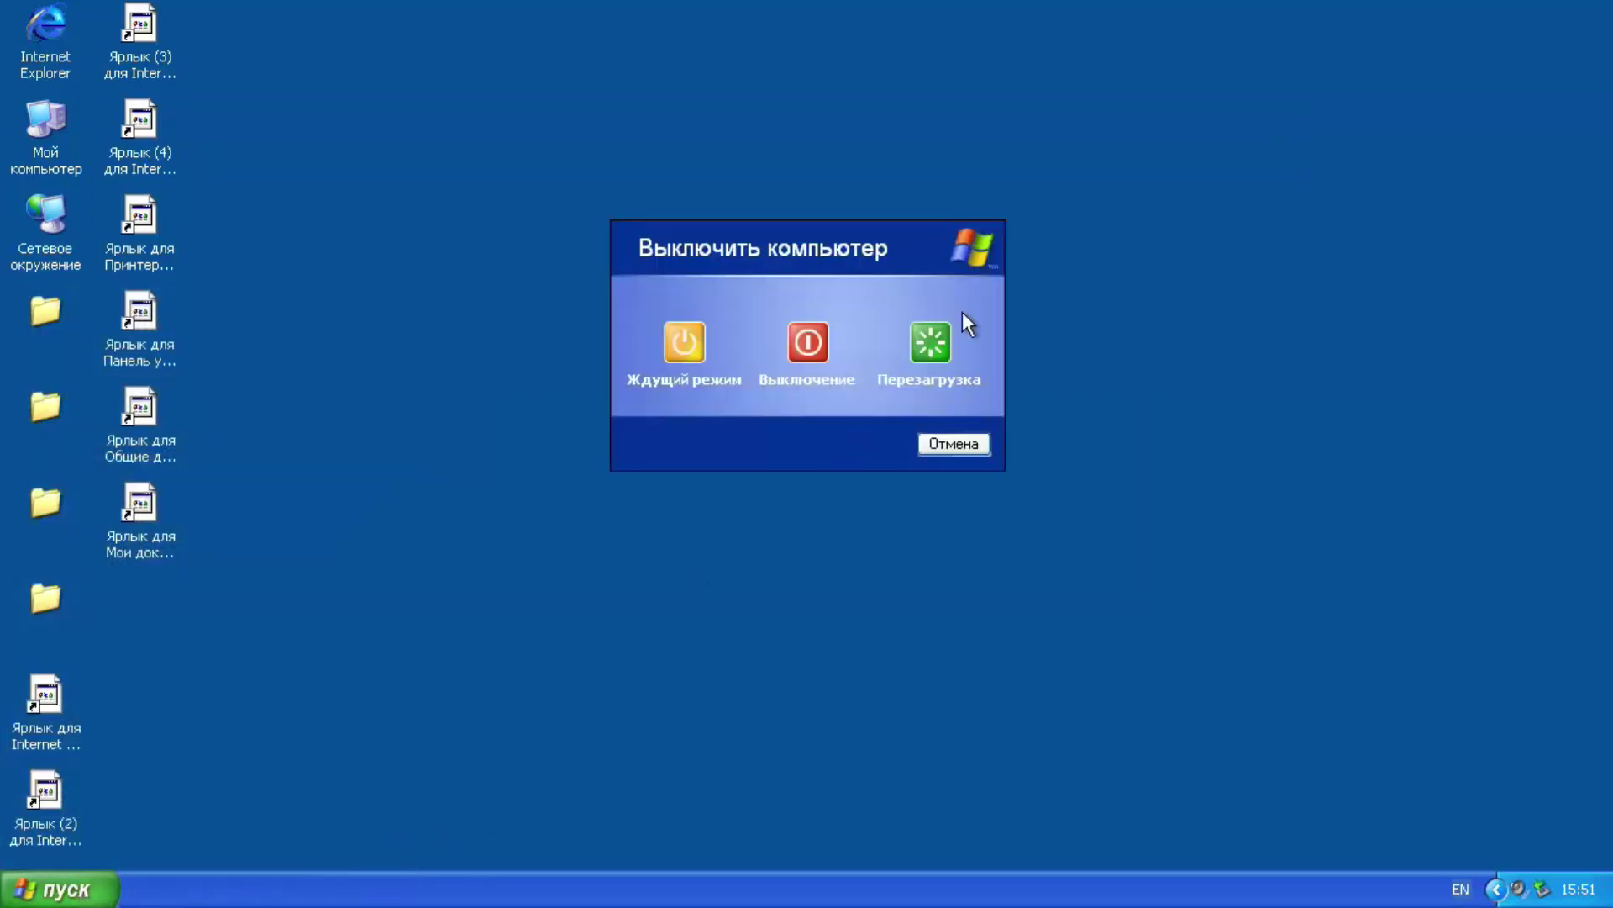
left_click(931, 343)
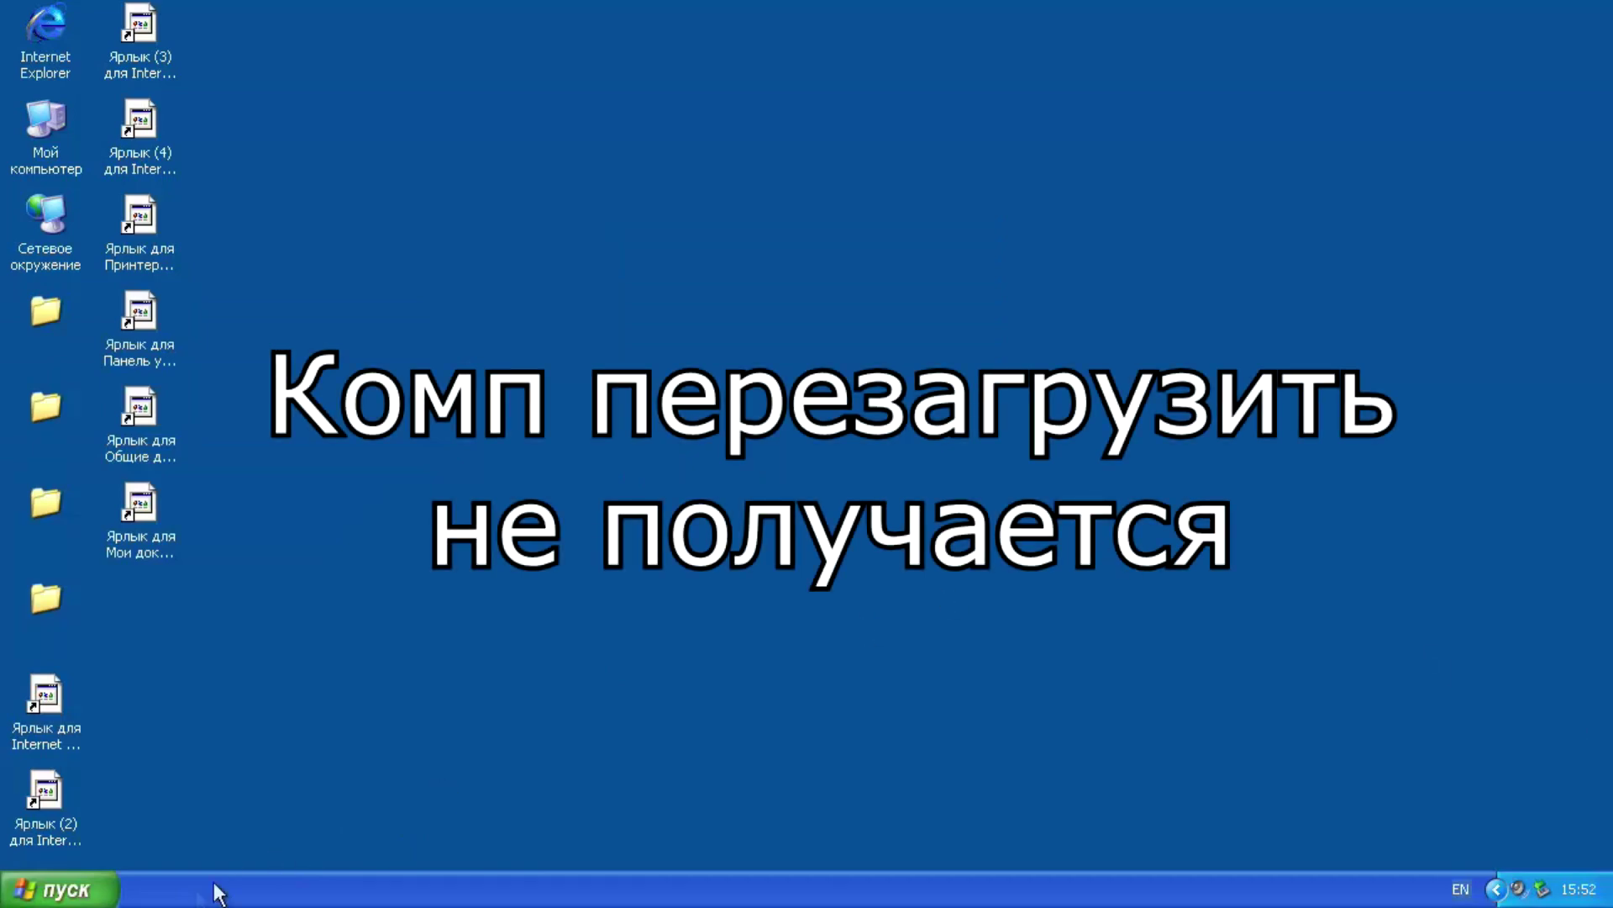
left_click(84, 889)
left_click(408, 852)
left_click(925, 336)
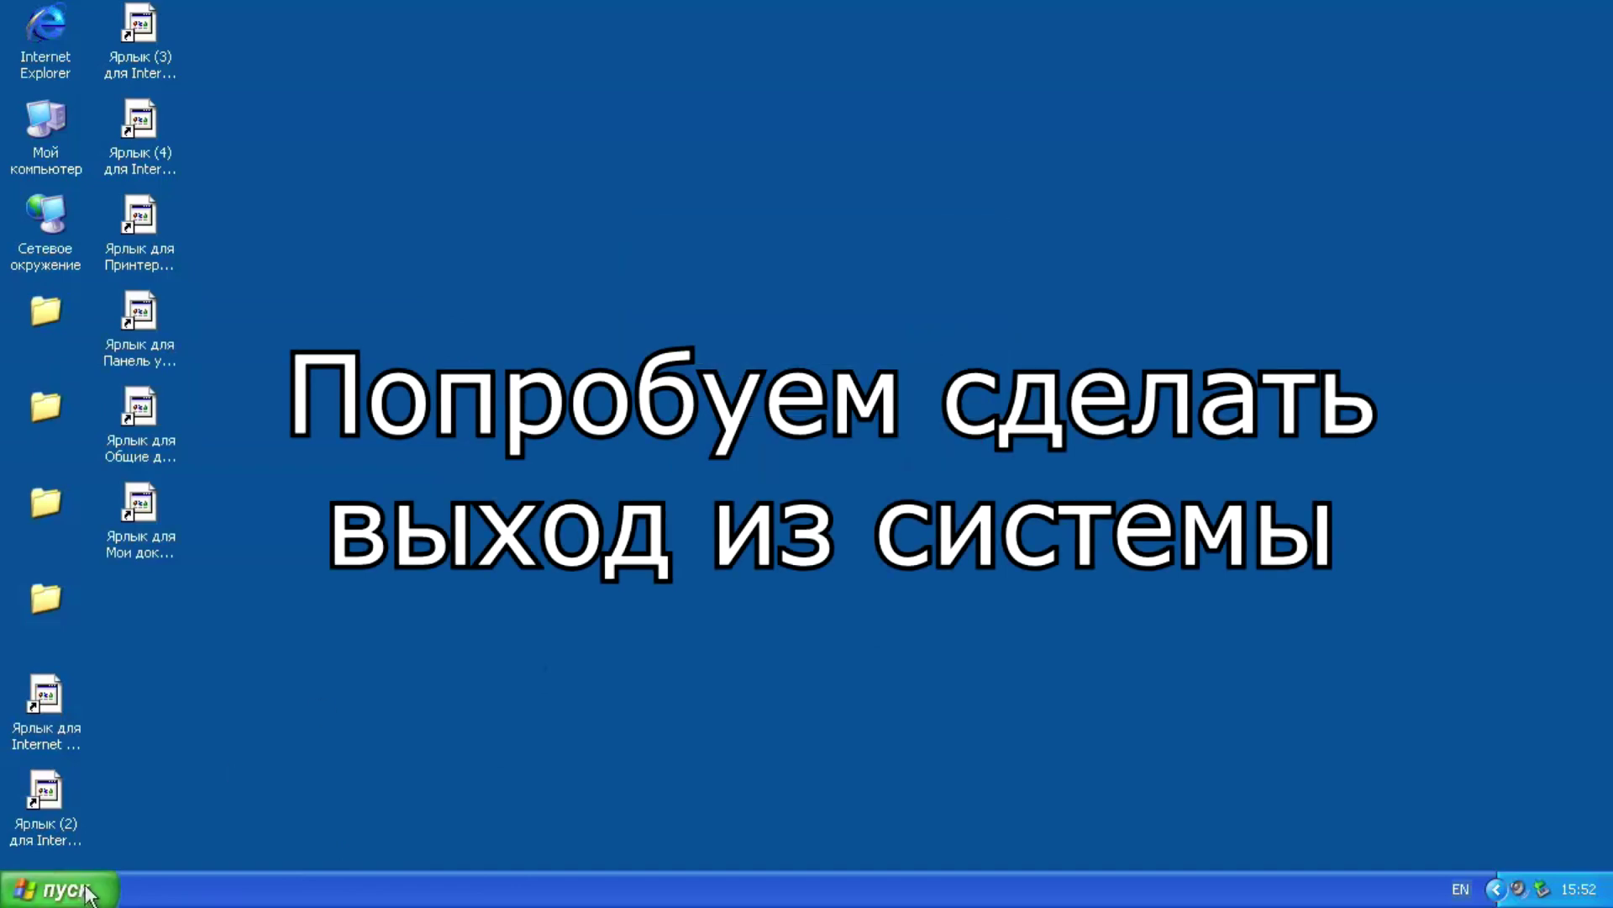
left_click(84, 889)
left_click(437, 843)
left_click(911, 340)
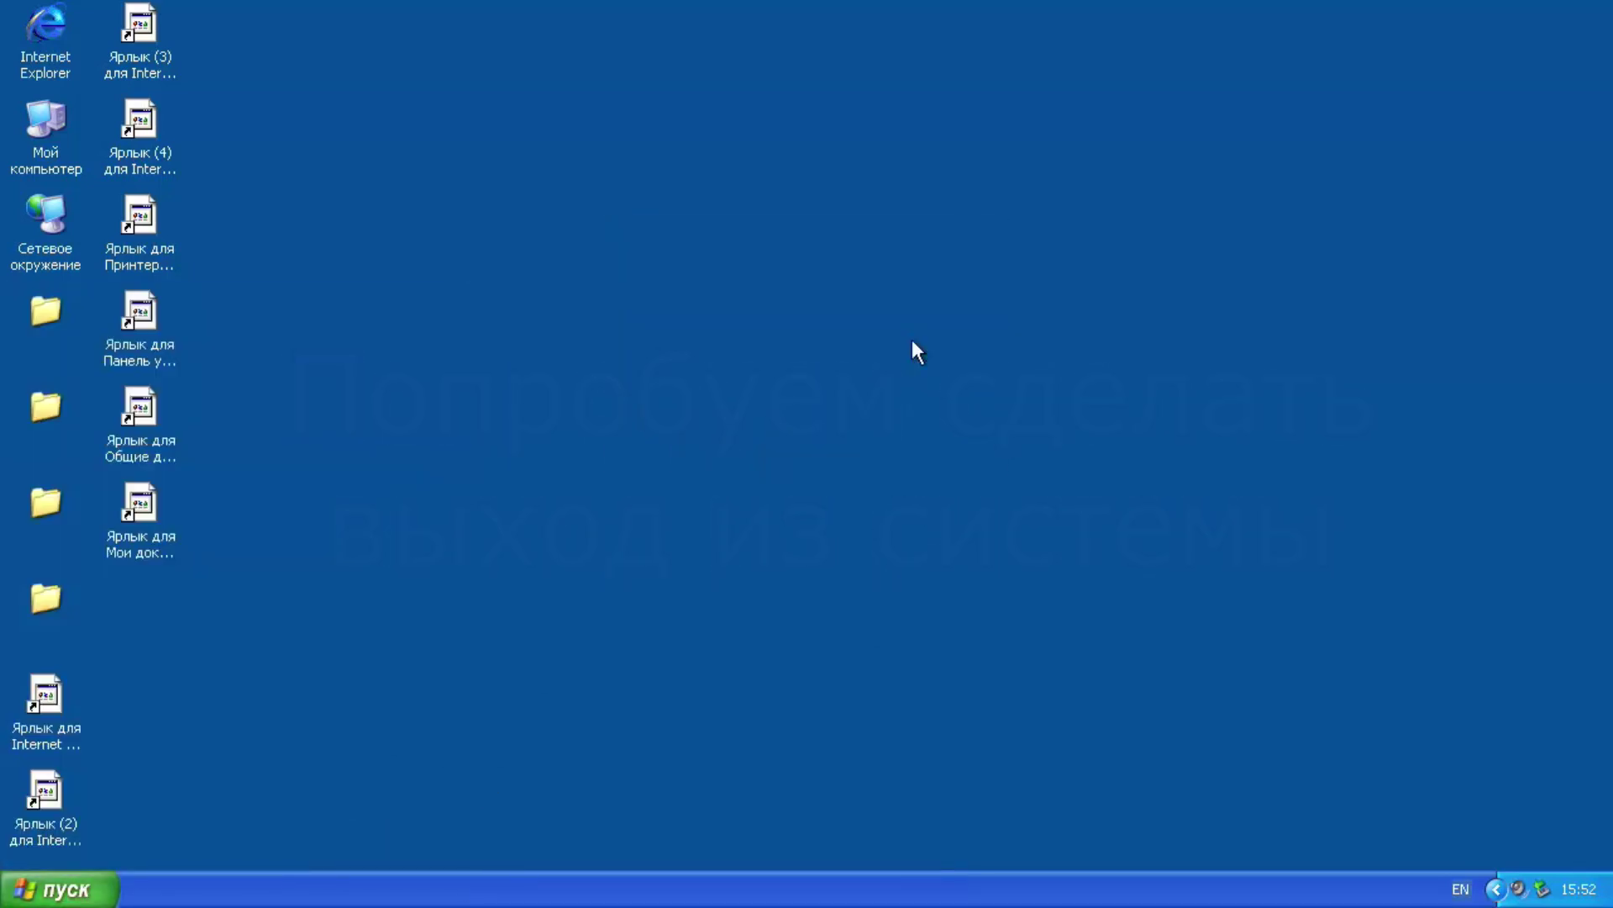
Open the Windows log-off window and choose to switch user
left_click(252, 844)
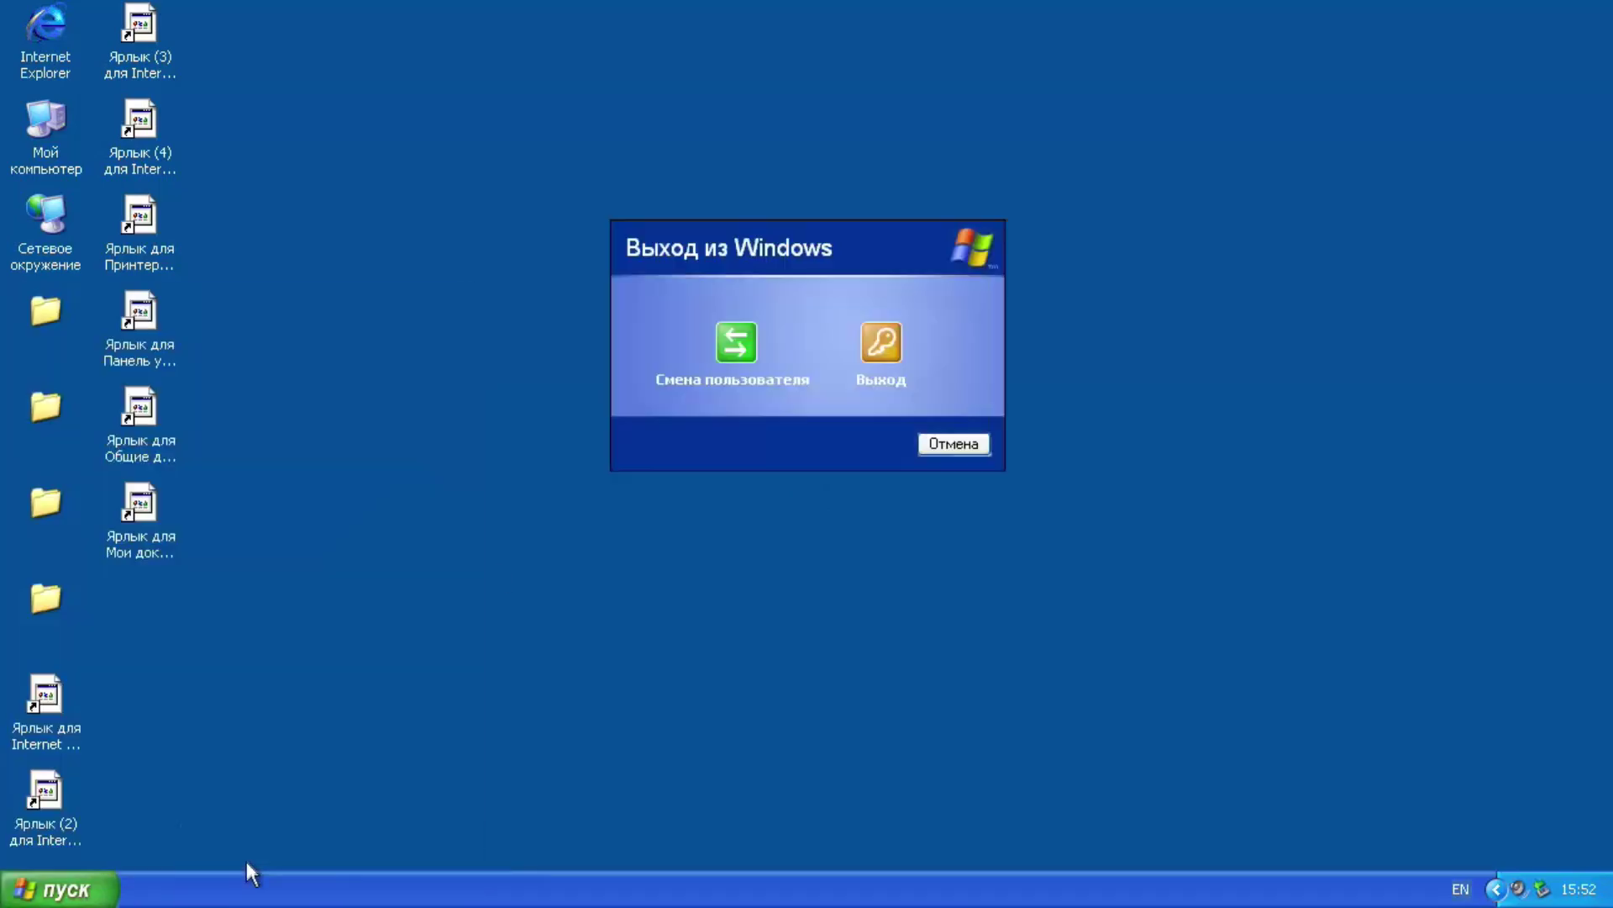
left_click(755, 337)
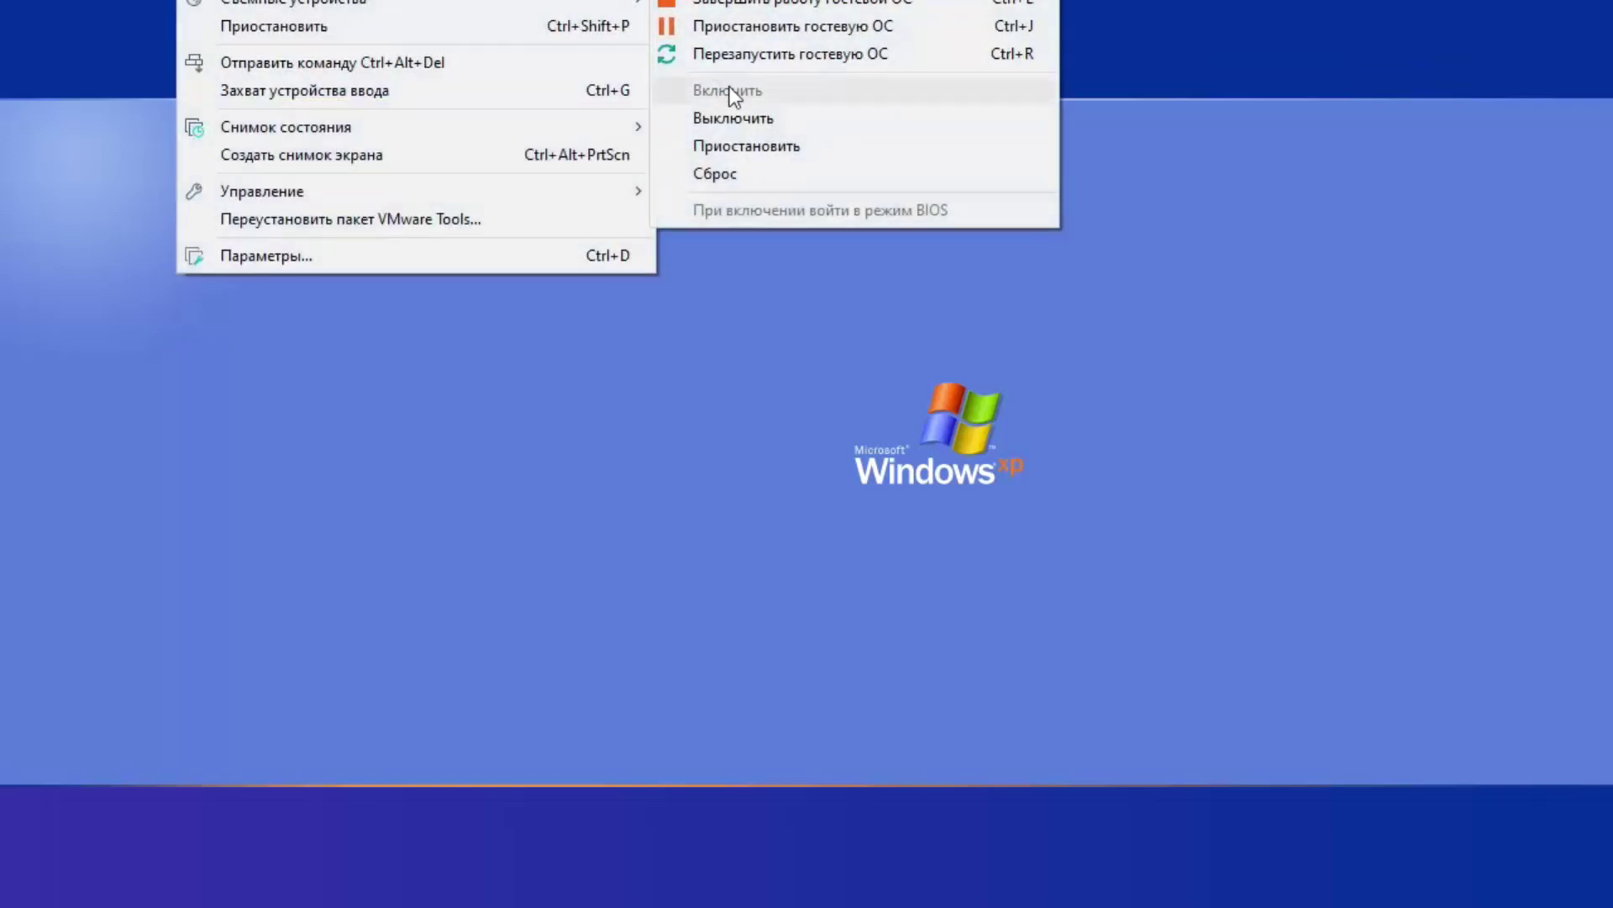
Restart the virtual machine's guest operating system from VMware, repeating the restart command a second time
left_click(743, 62)
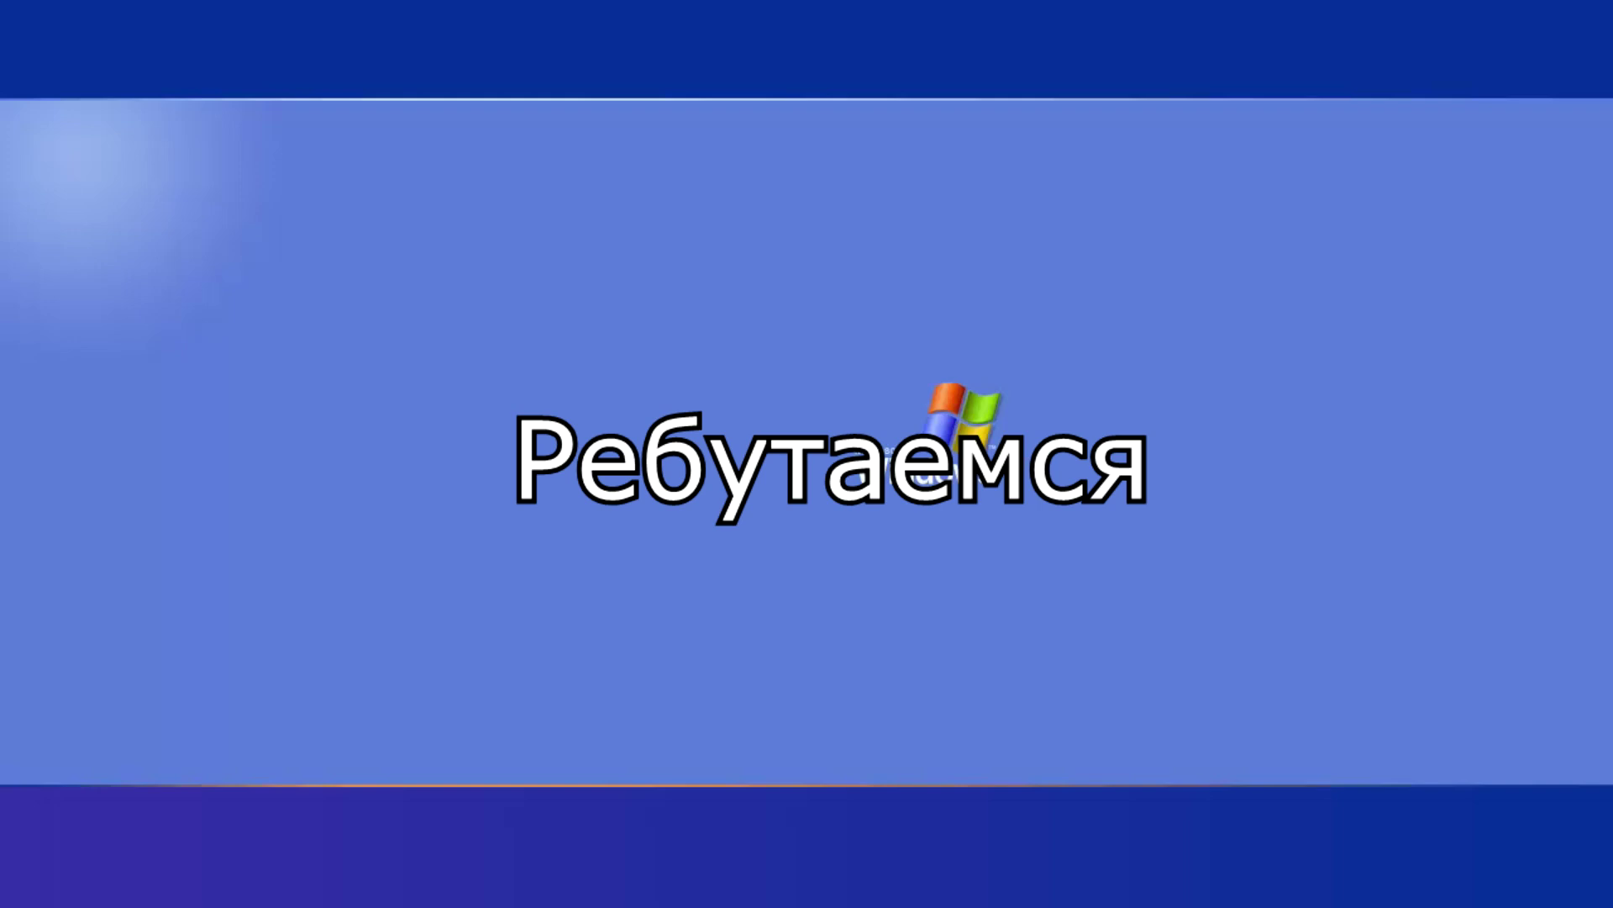
mouse_move(657, 38)
left_click(740, 53)
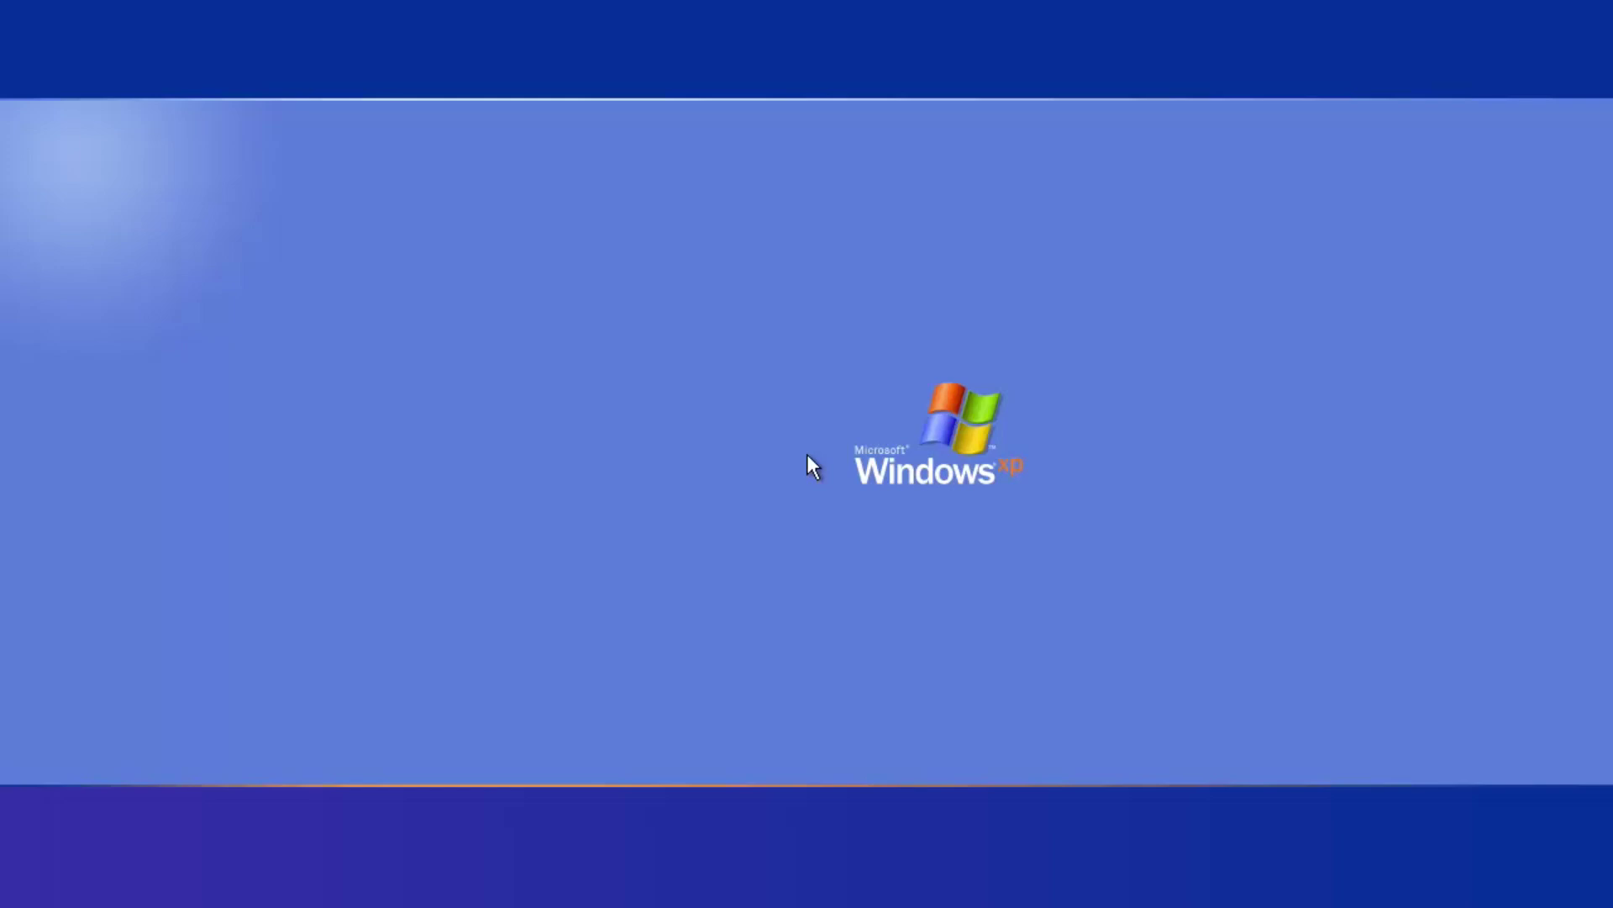
Send the Ctrl+Alt+Del command to the Windows XP virtual machine
left_click(565, 2)
left_click(336, 62)
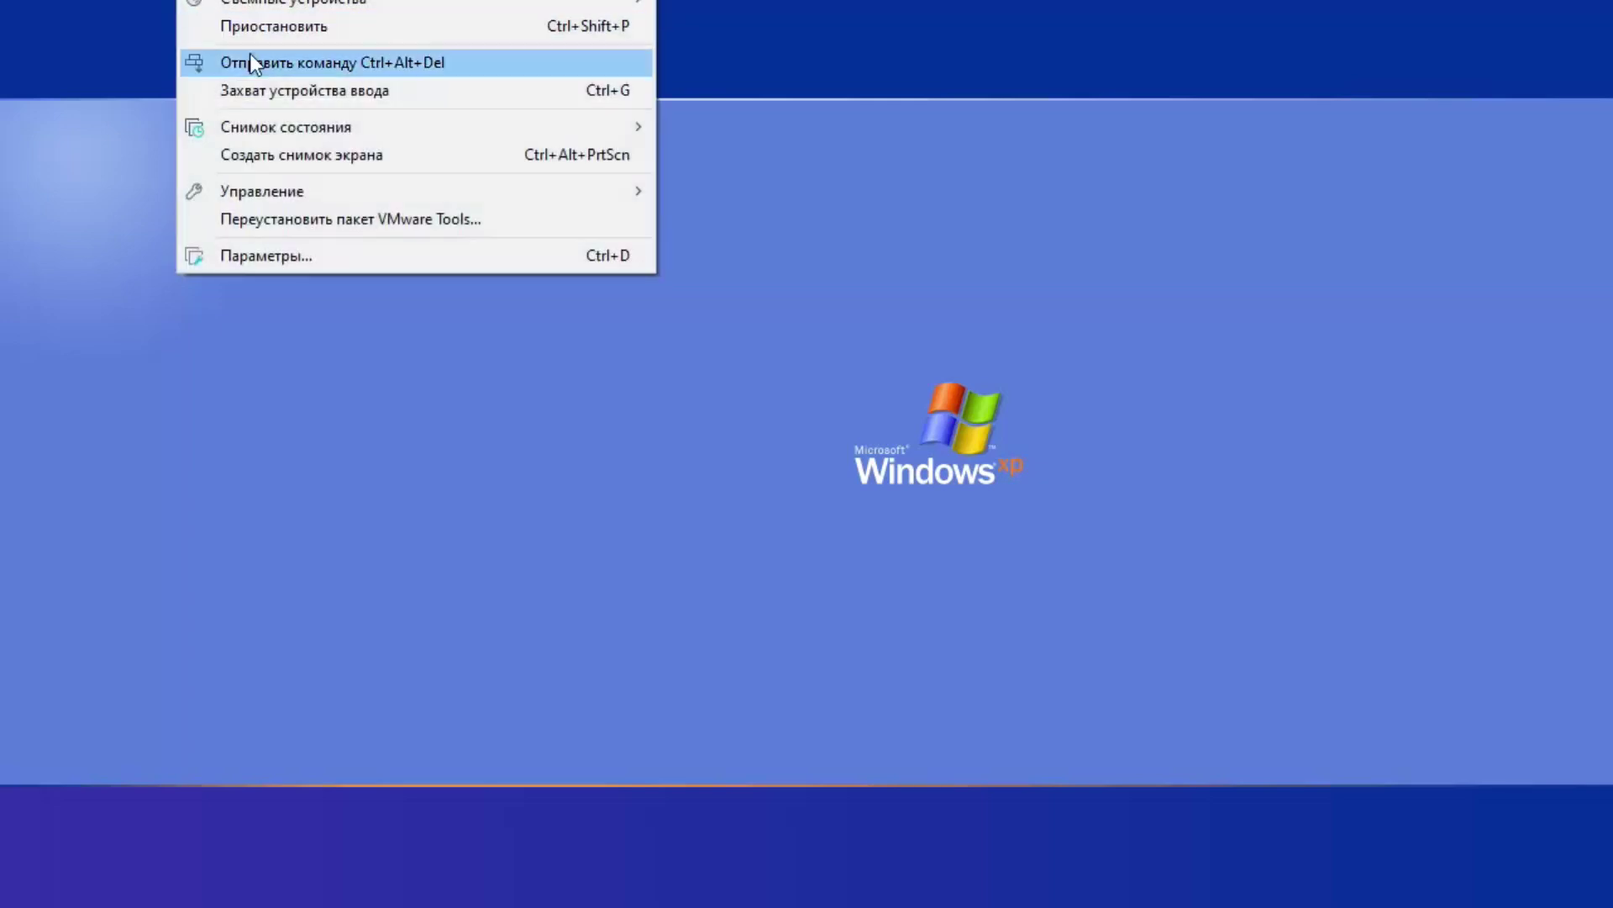
left_click(249, 62)
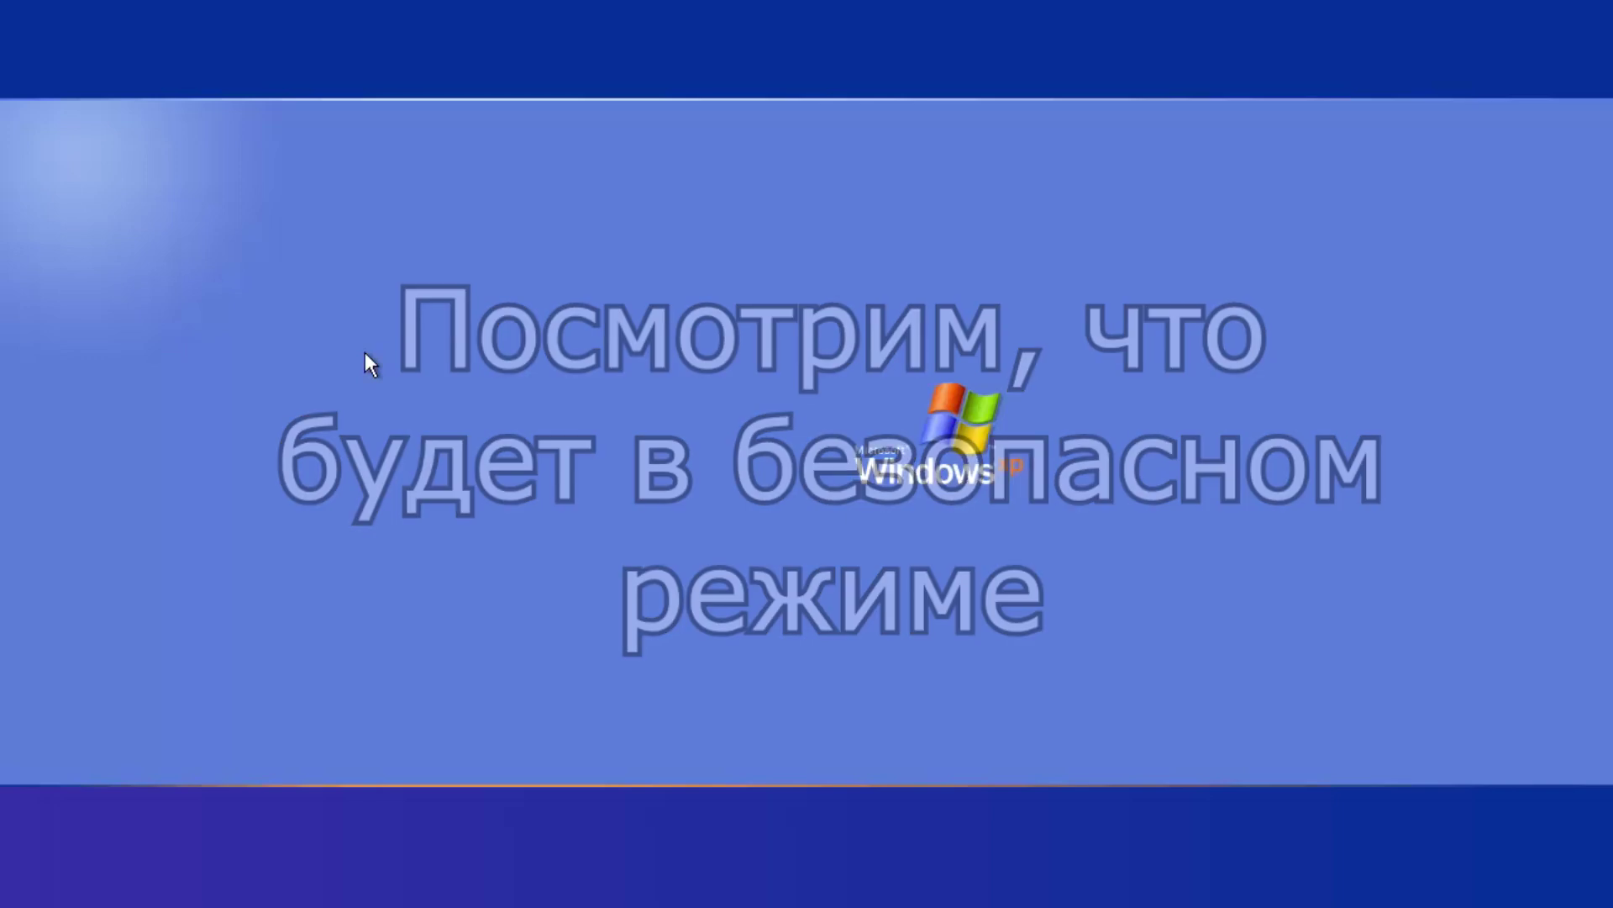
Restart the guest operating system and boot Windows in Safe Mode (Безопасный режим) from the advanced boot options
left_click(269, 4)
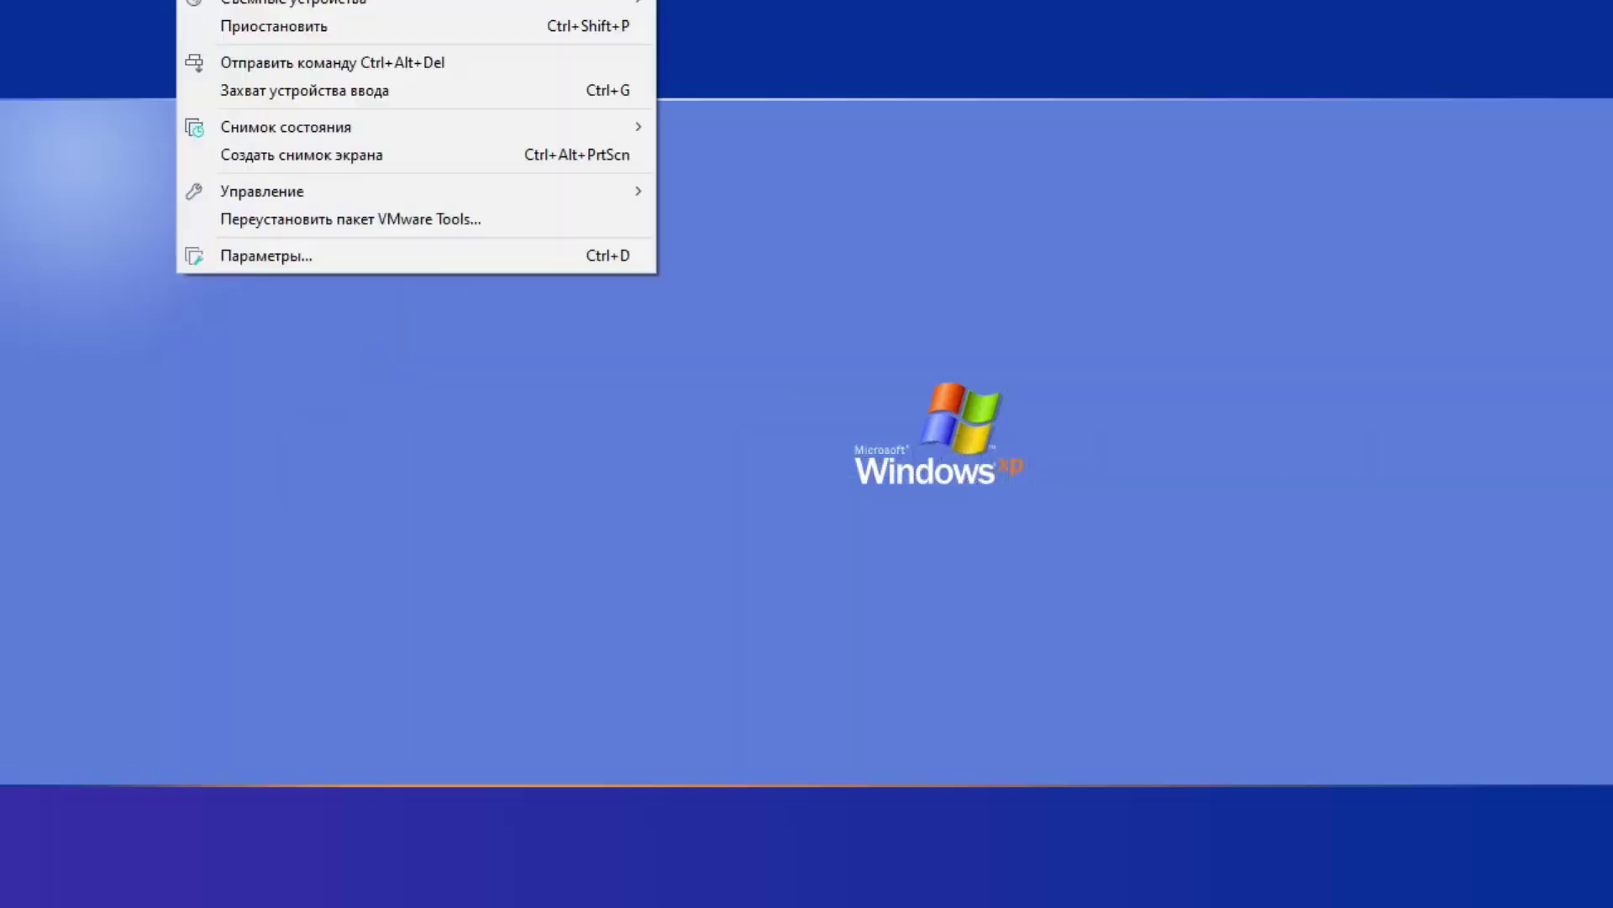
left_click(798, 53)
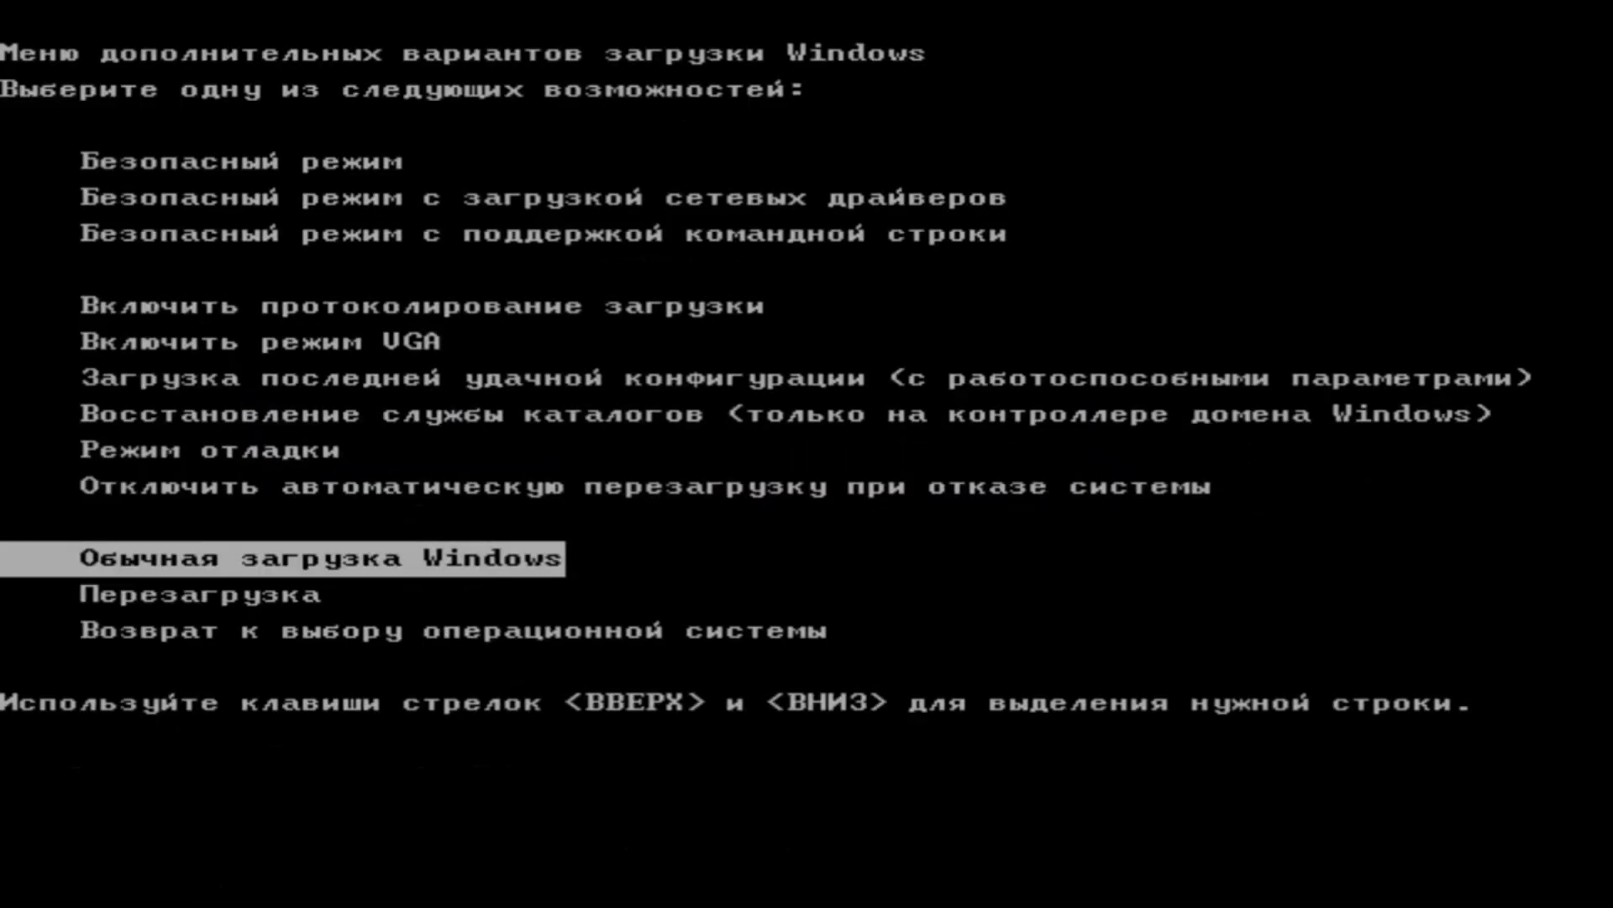
key("Down")
key("Down")
key("Down")
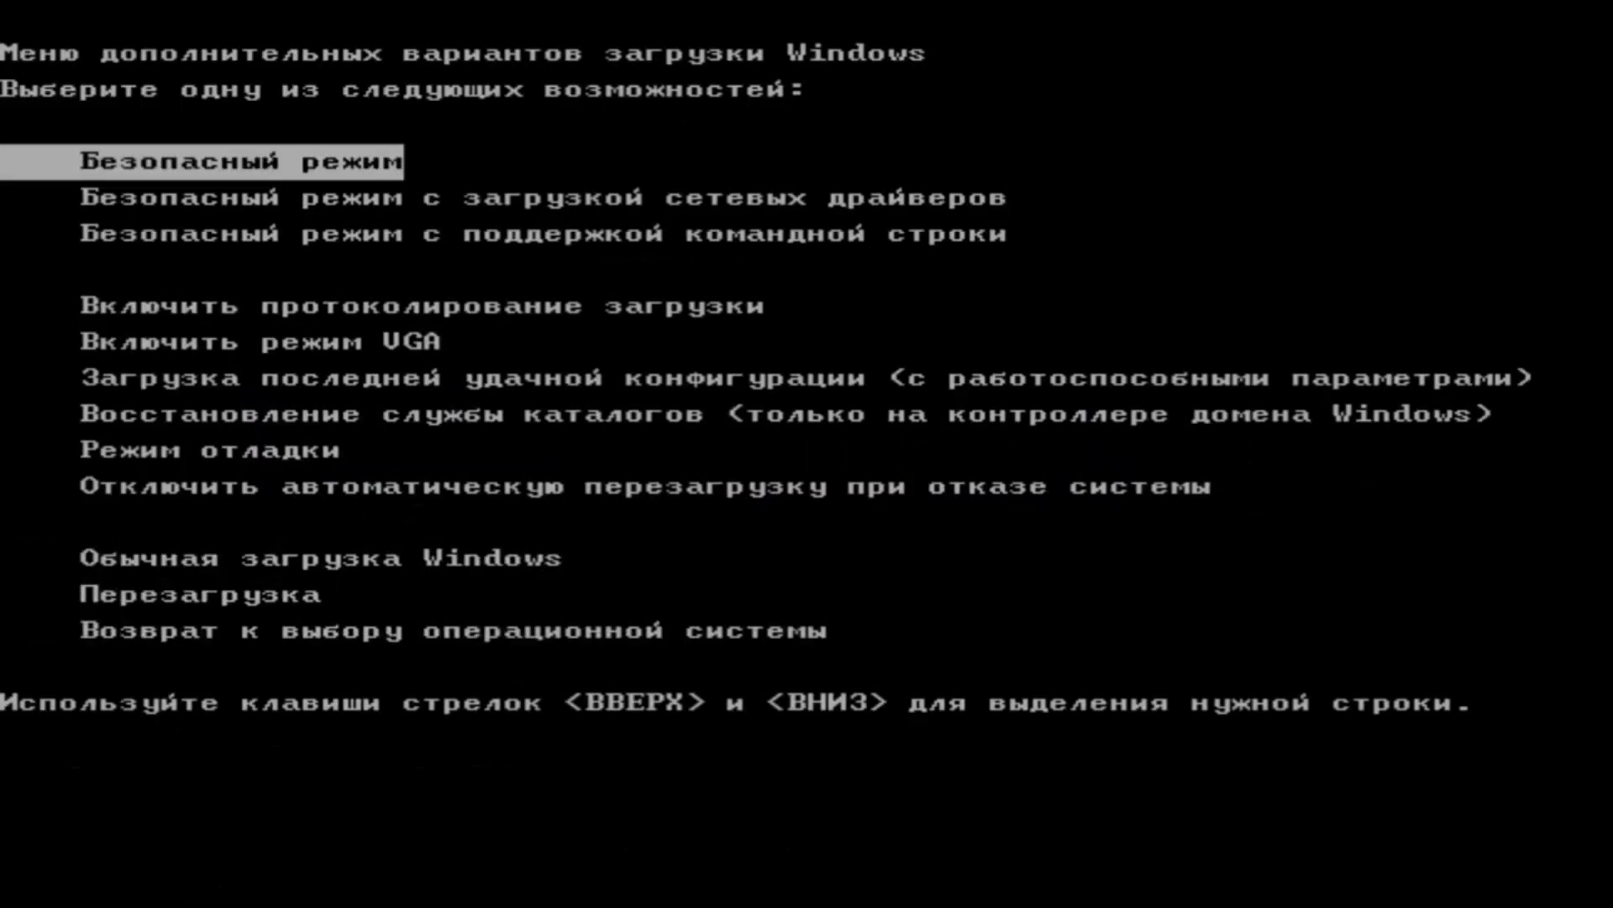
key("Return")
key("Return")
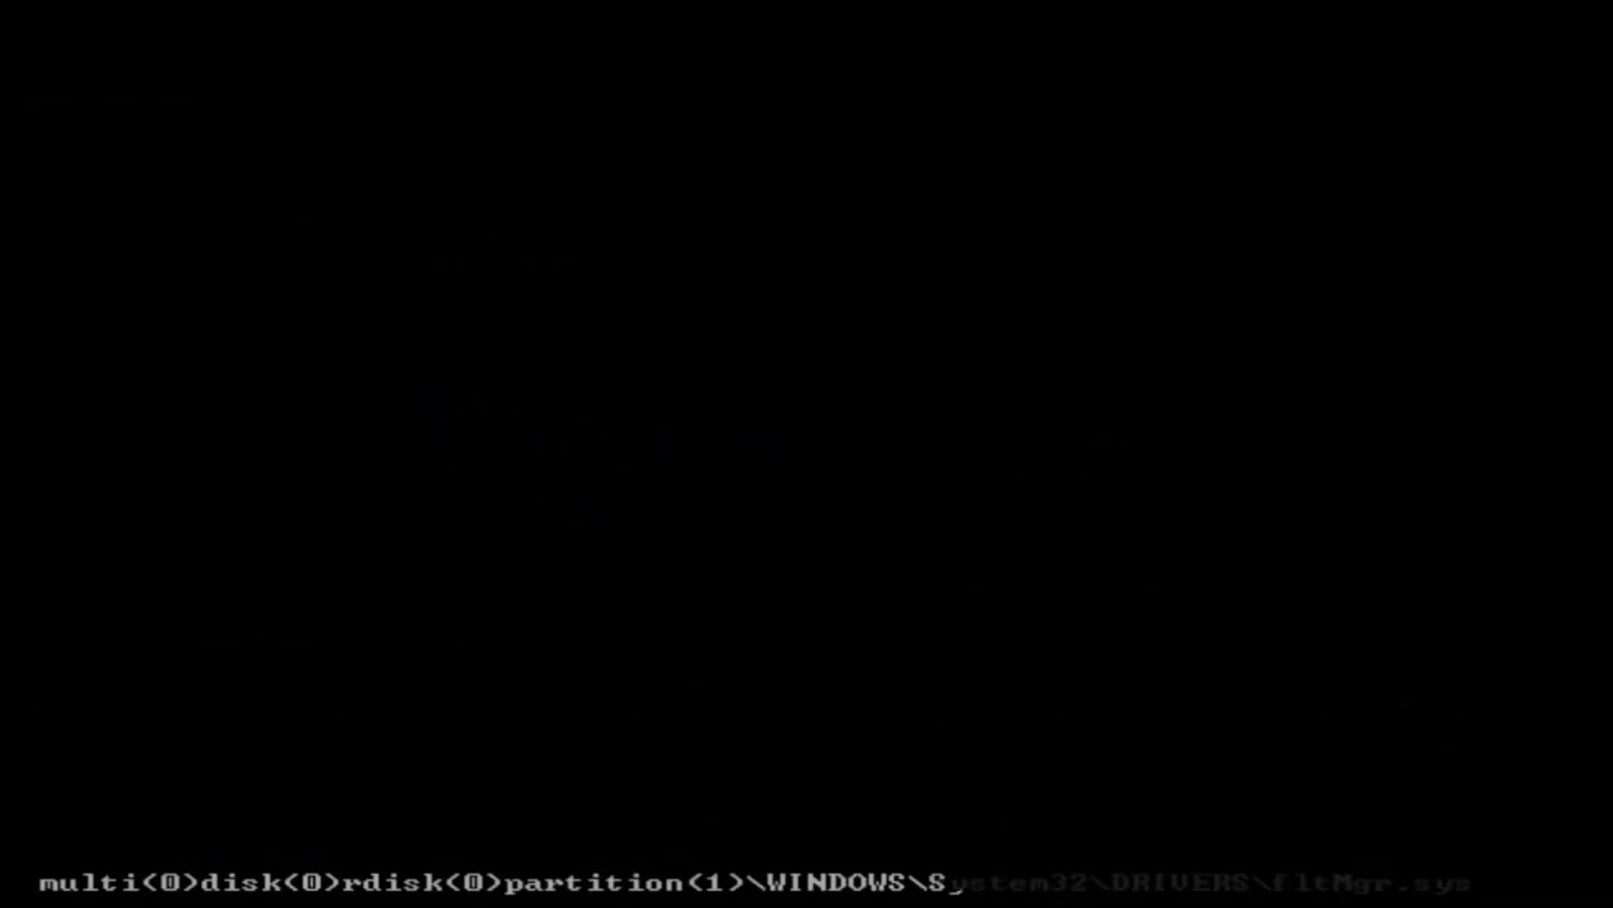